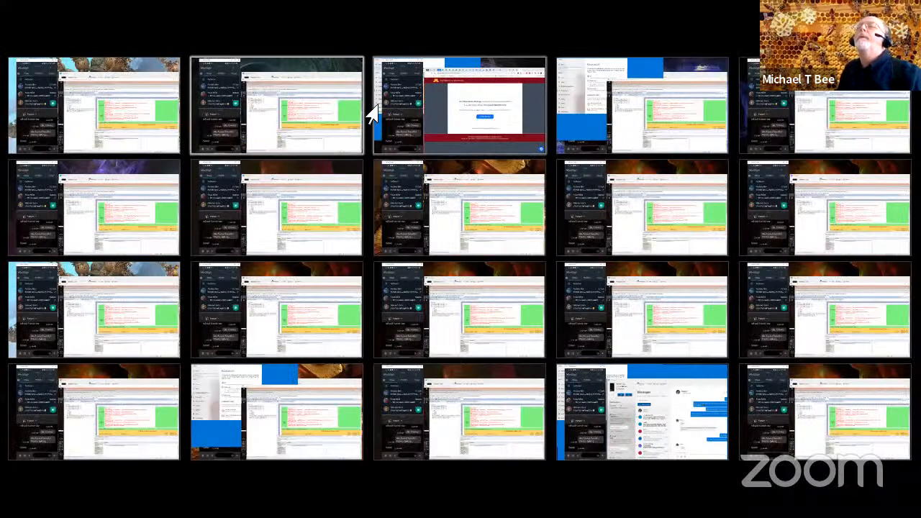
Switch to the Remote Desktop session and bring up the "cstProject - BIRT External - Contract Listing by Project Office - vs2" query.
left_click(430, 115)
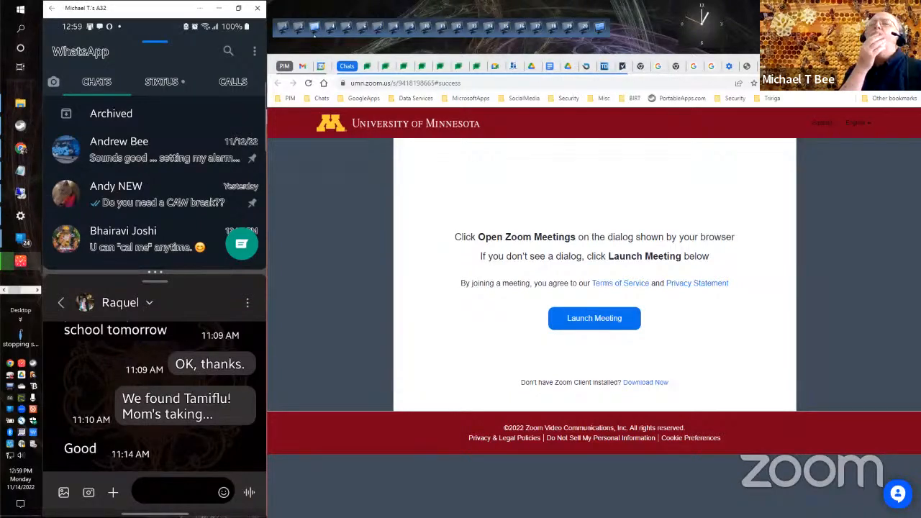
left_click(20, 194)
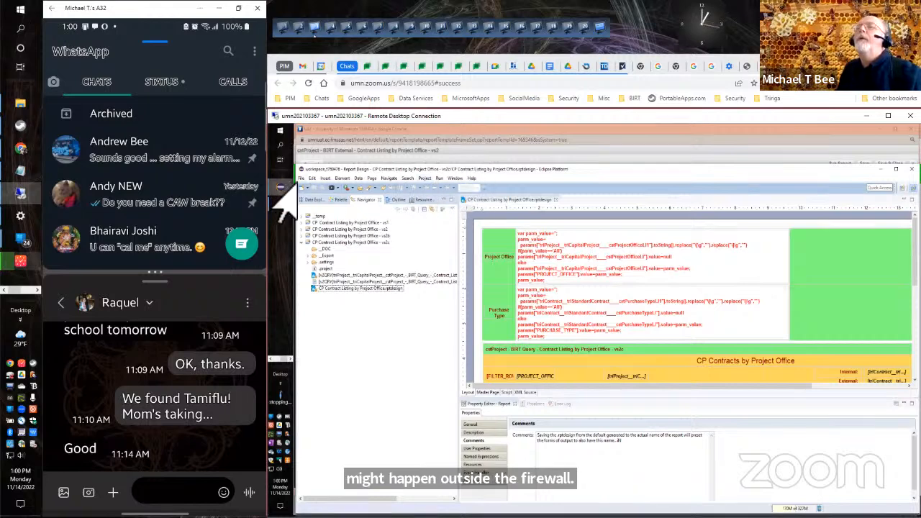
mouse_move(278, 190)
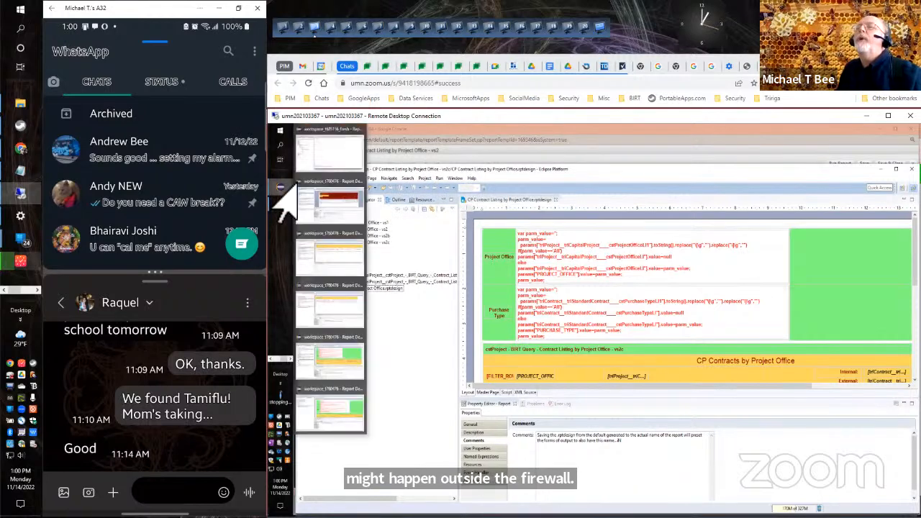
left_click(425, 157)
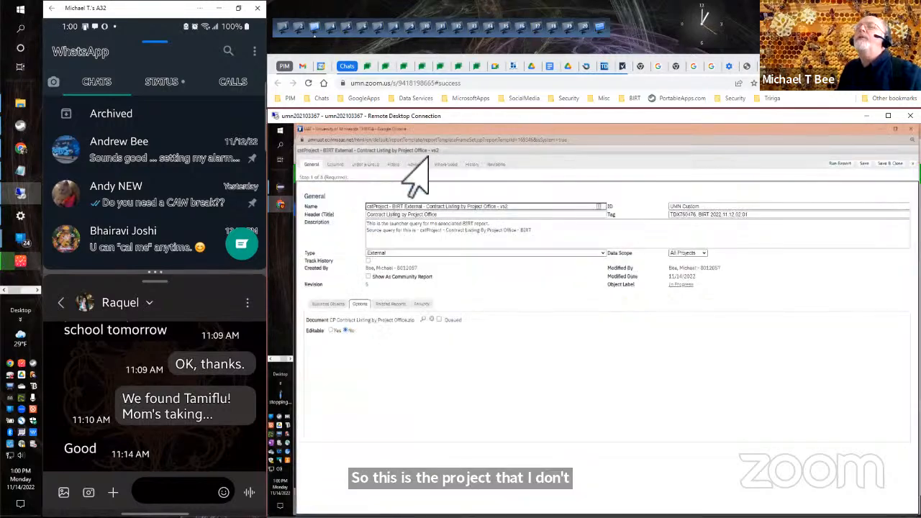
Switch to Eclipse's vs2c workspace and bring up the window holding the "CP Project Contracts by WBS Code" report design.
mouse_move(281, 188)
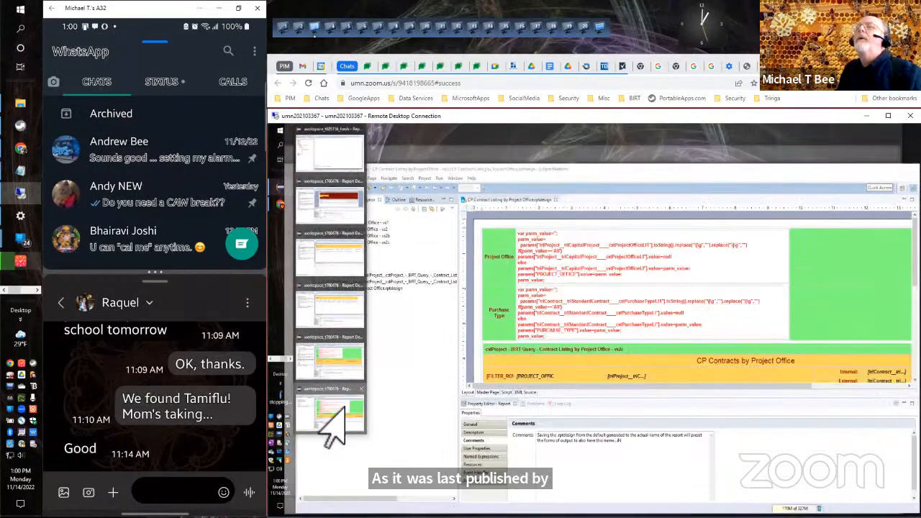
left_click(335, 410)
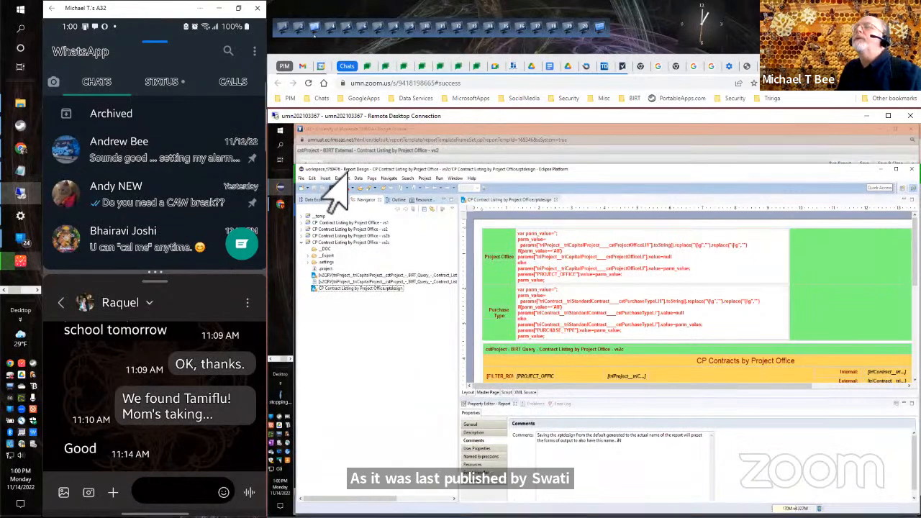
left_click(455, 178)
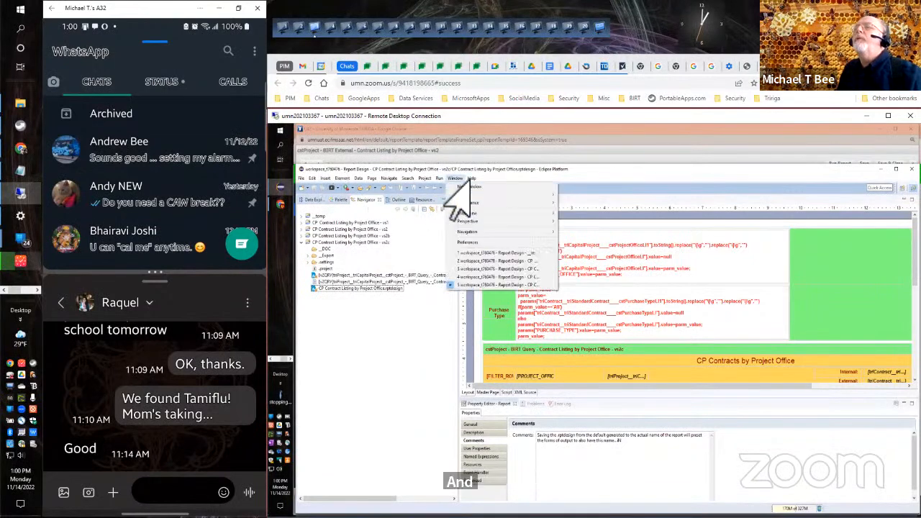
left_click(477, 253)
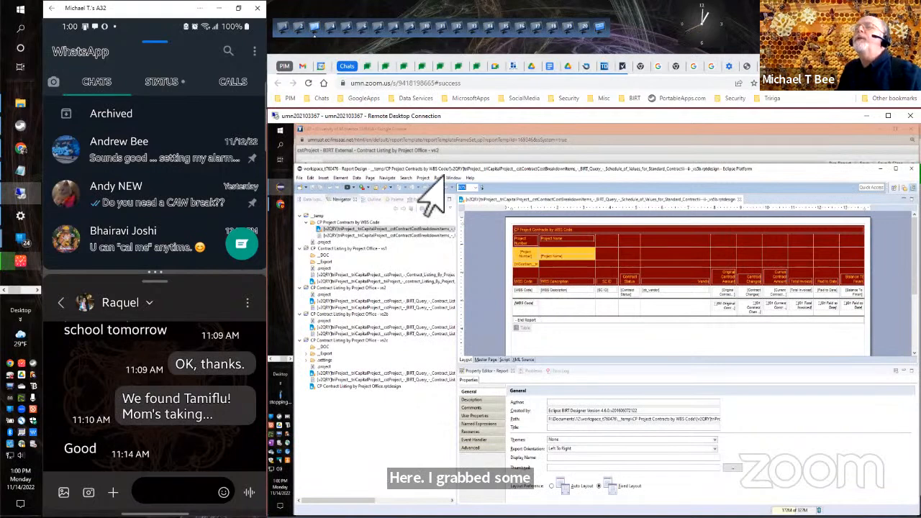
Review the Contract Listing by Project Office vs1 and vs2 designs, and bring up the window holding vs2b and vs2c.
left_click(453, 178)
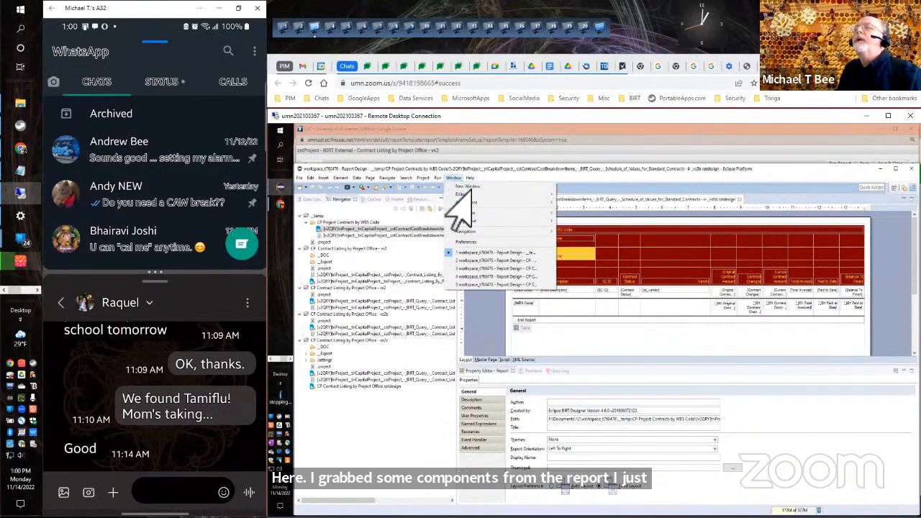
left_click(474, 265)
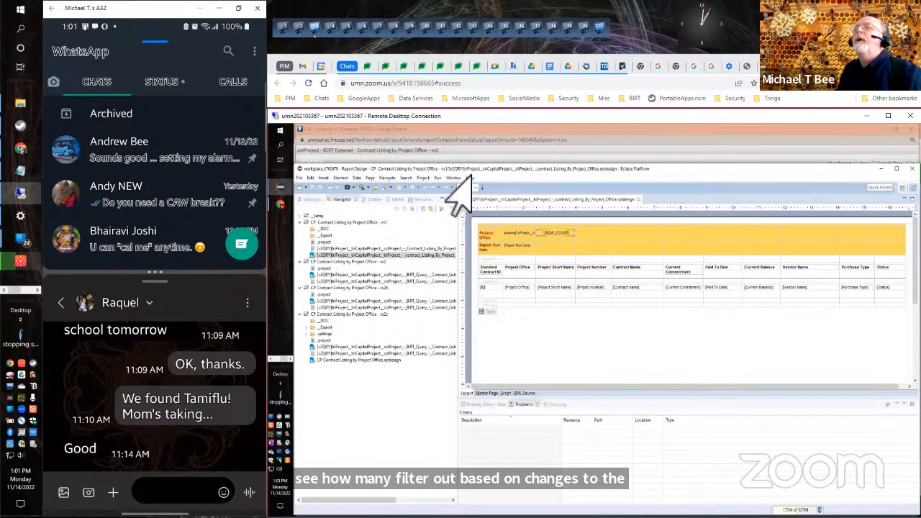
left_click(454, 178)
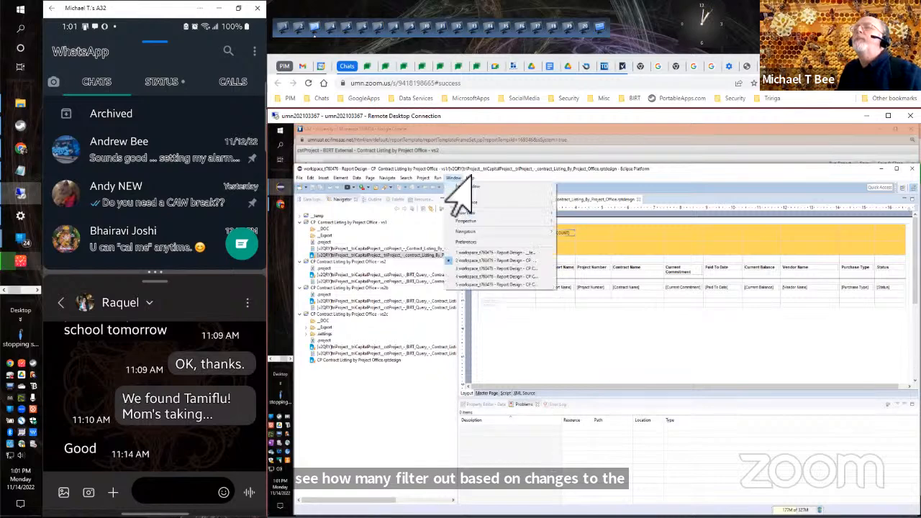
left_click(468, 271)
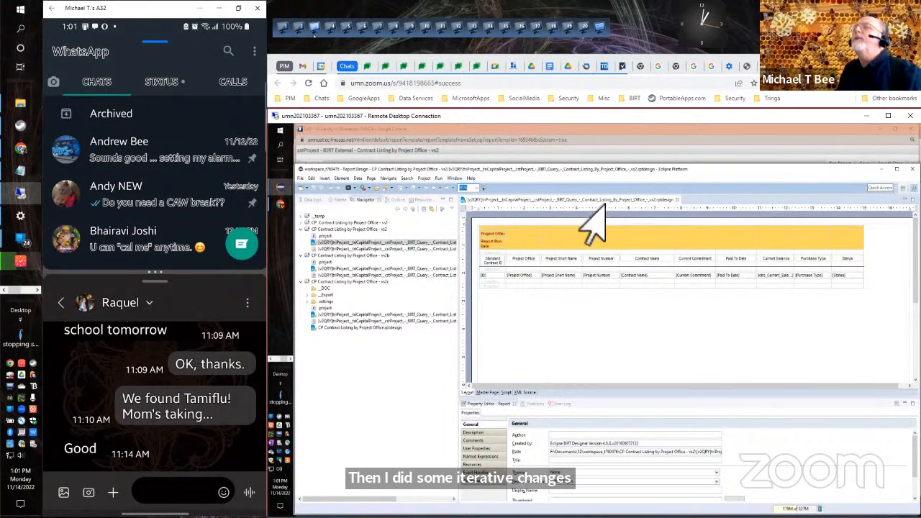
left_click(453, 178)
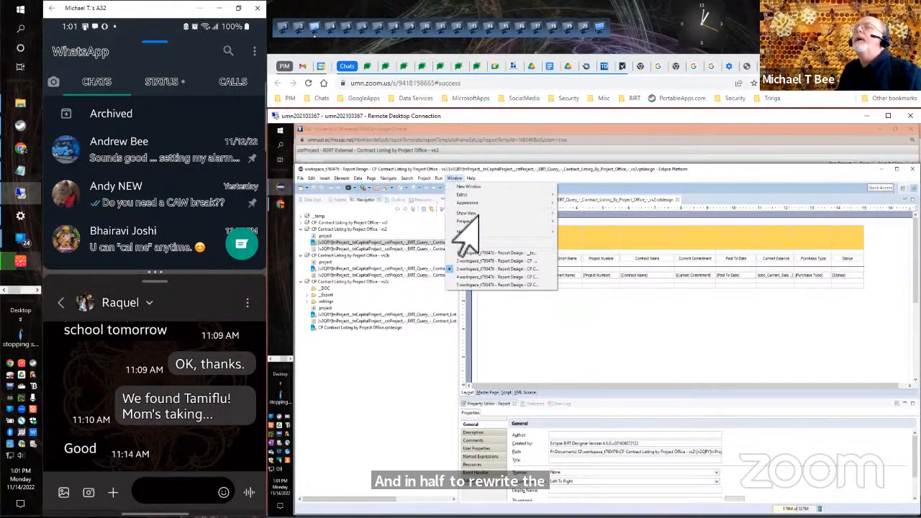
left_click(458, 278)
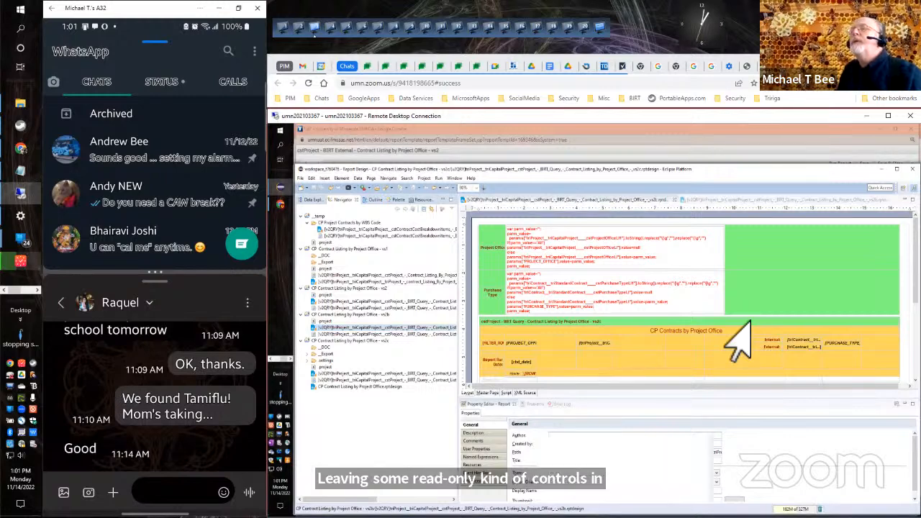
Compare the vs2c and vs2b query report designs open in this window and close the vs2c design.
left_click(595, 321)
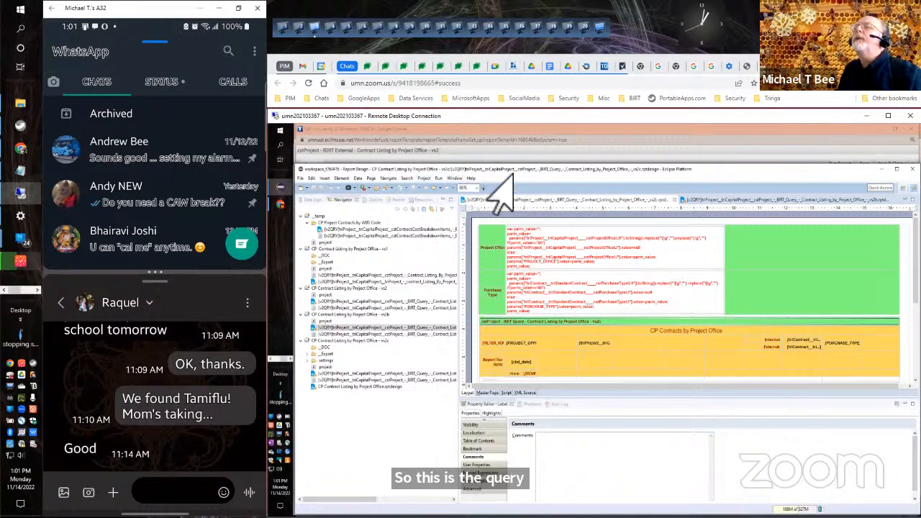
left_click(355, 375)
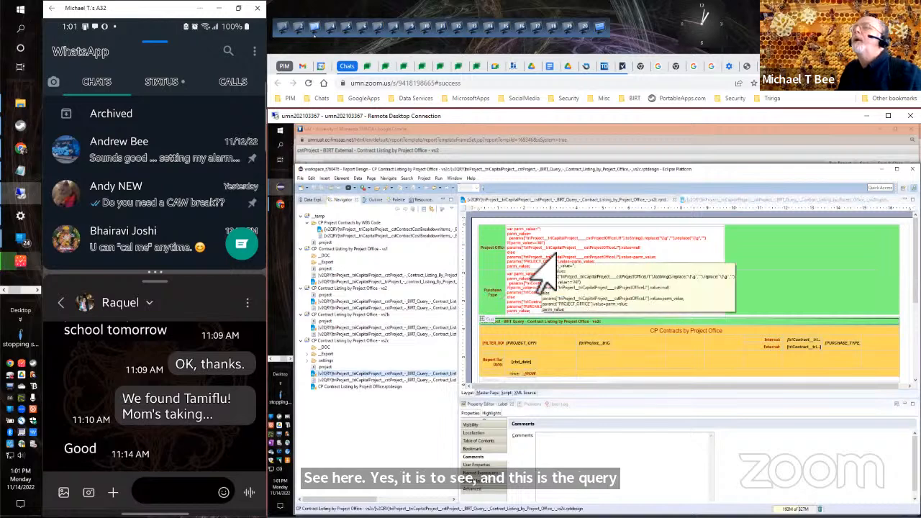
left_click(728, 201)
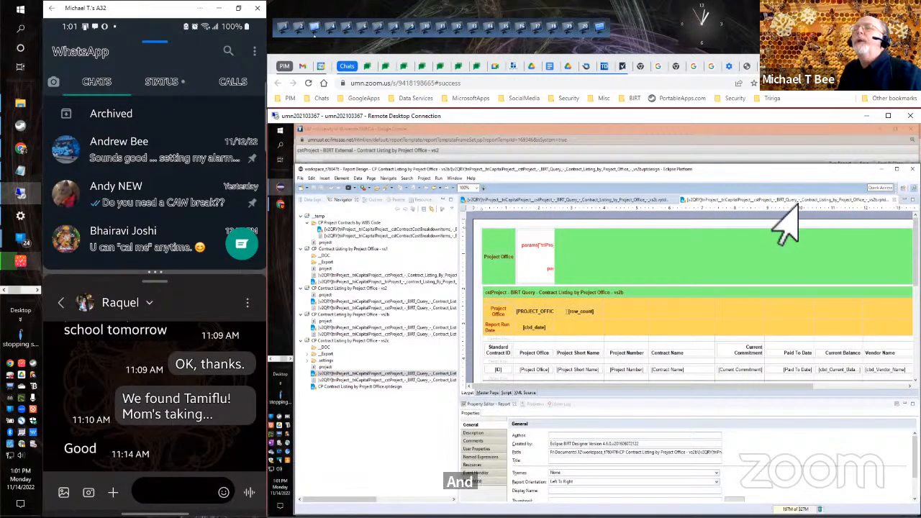
left_click(633, 202)
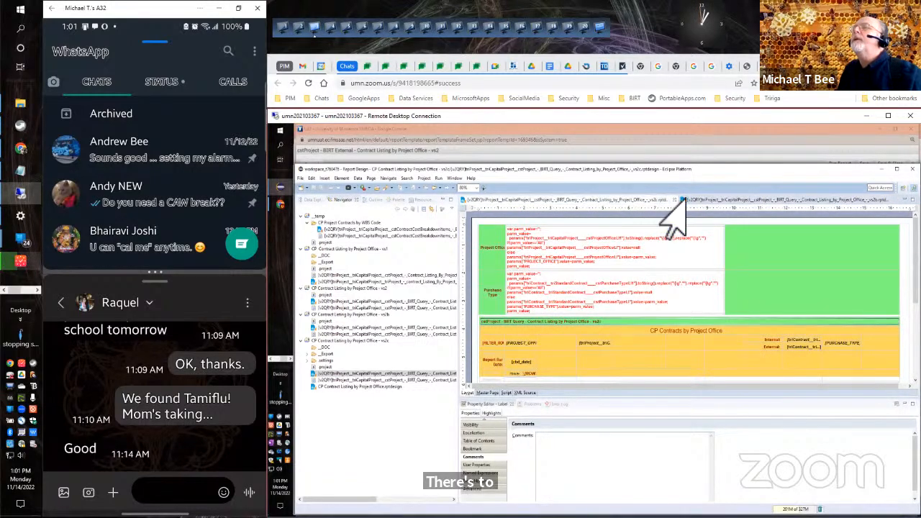
left_click(674, 200)
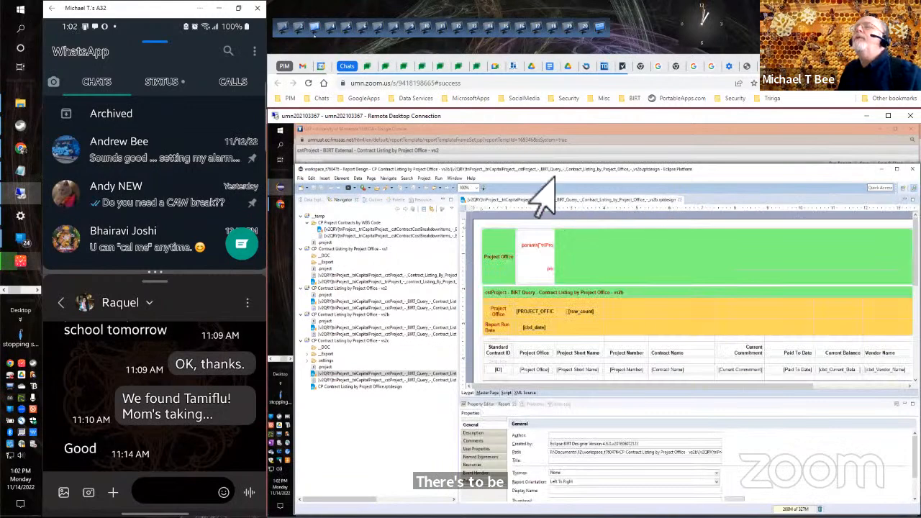
Revisit the separate Eclipse windows for the Contract Listing by Project Office vs1, vs2 and vs2b designs.
left_click(456, 179)
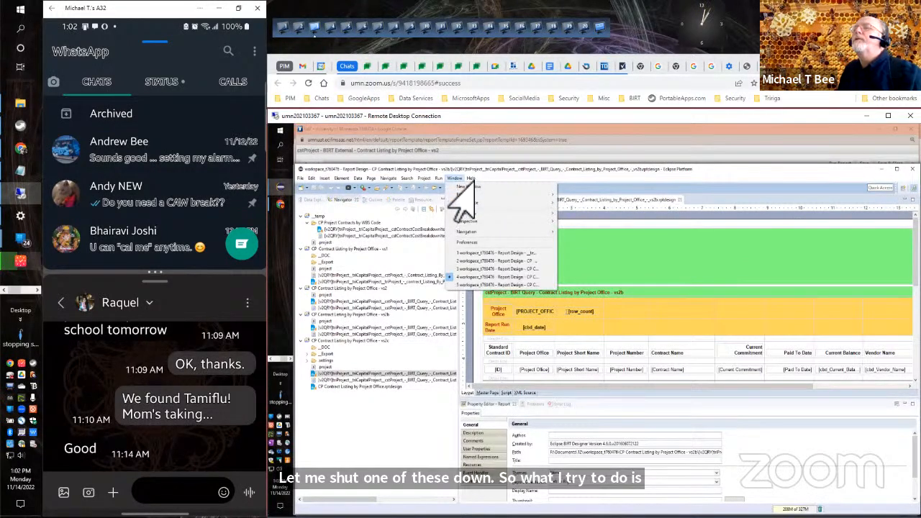
left_click(536, 261)
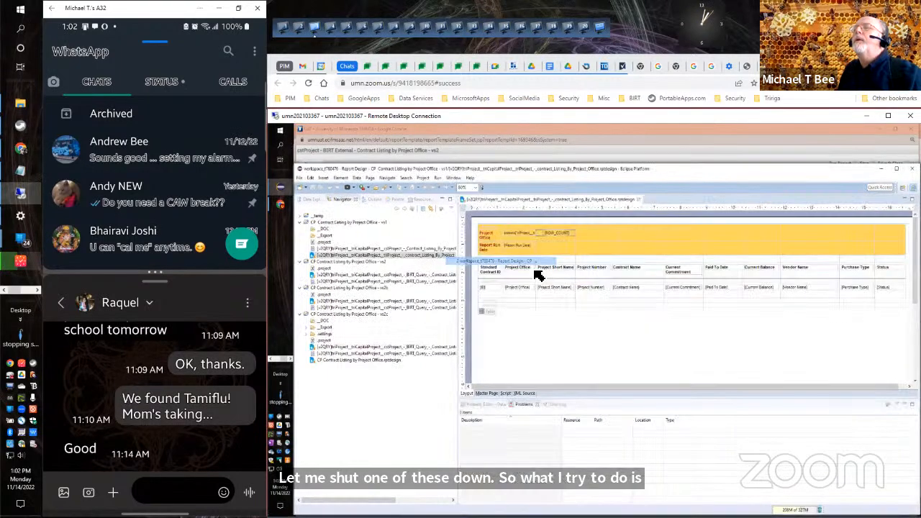
left_click(453, 177)
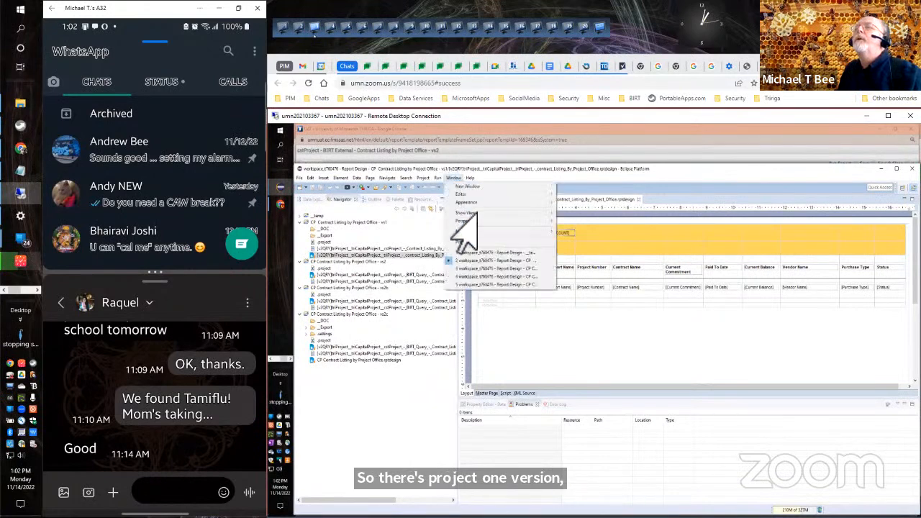
left_click(463, 268)
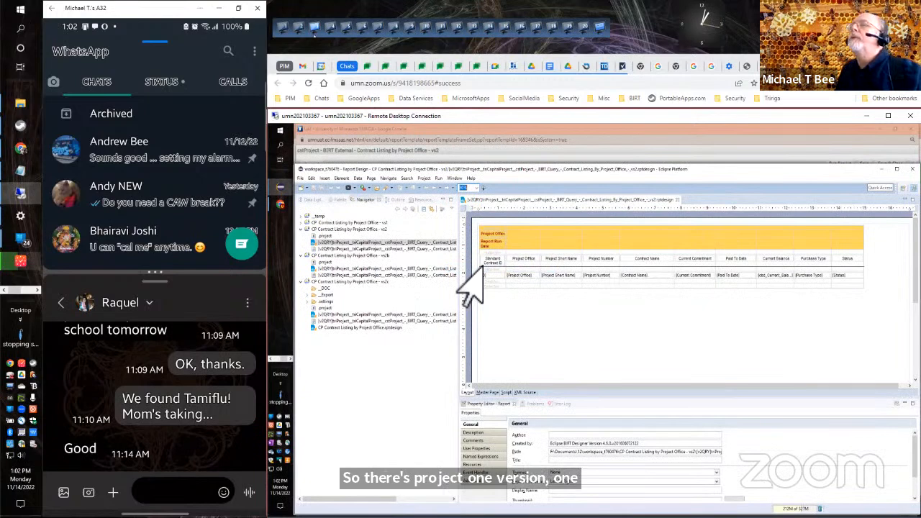
left_click(453, 180)
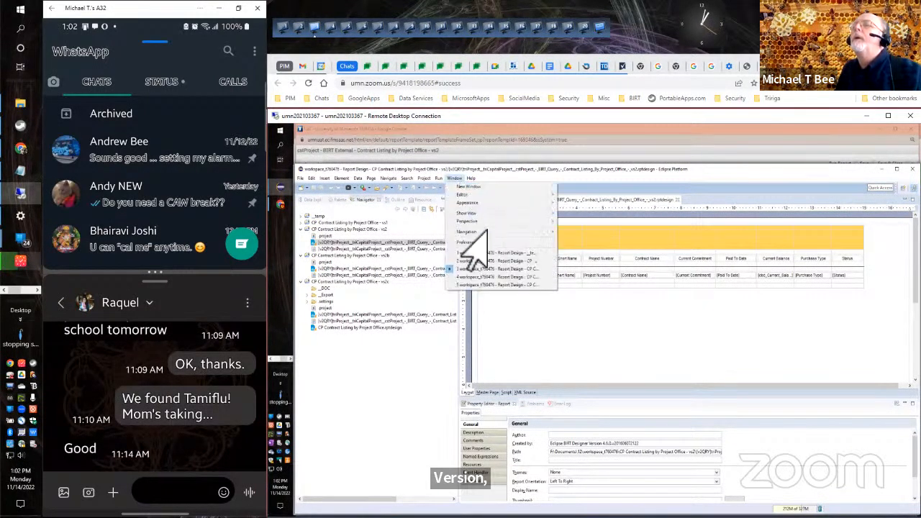
left_click(464, 276)
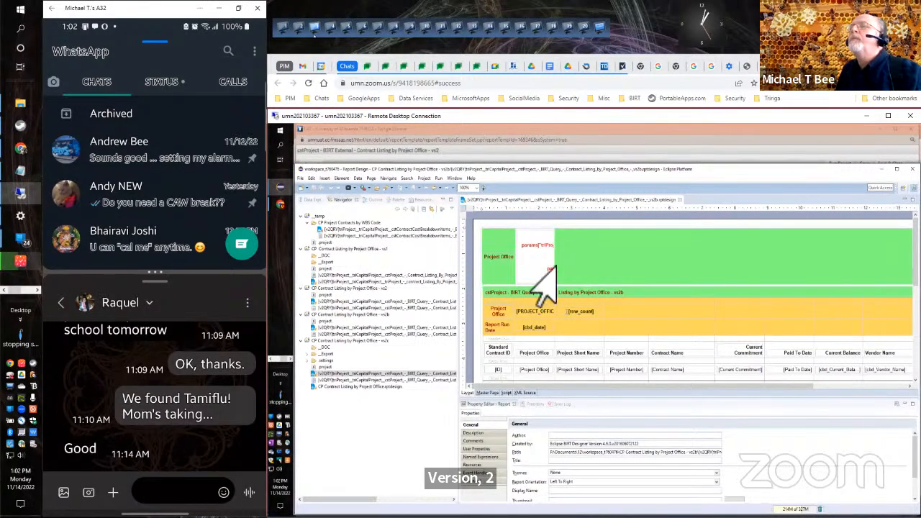
Hide the green "cstProject - BIRT Query - Contract Listing by Project Office - vs2b" label for all outputs.
left_click(594, 292)
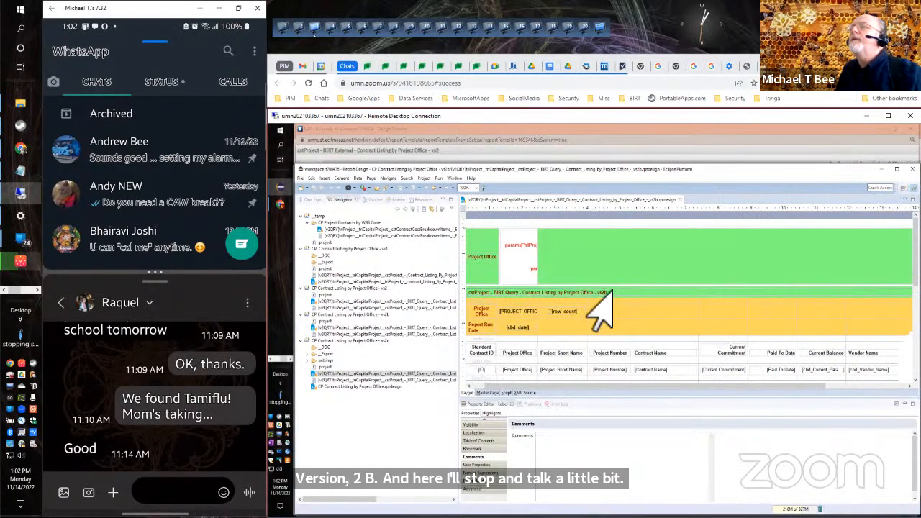
left_click(491, 425)
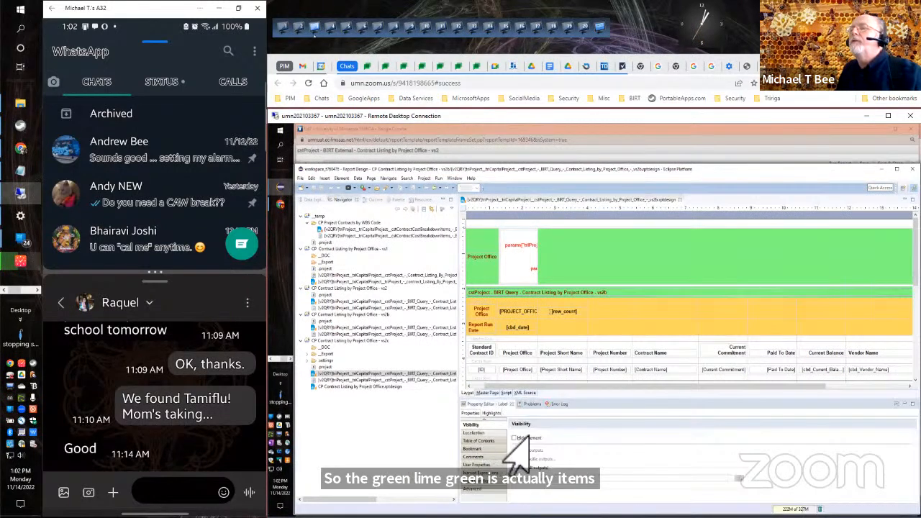
left_click(528, 437)
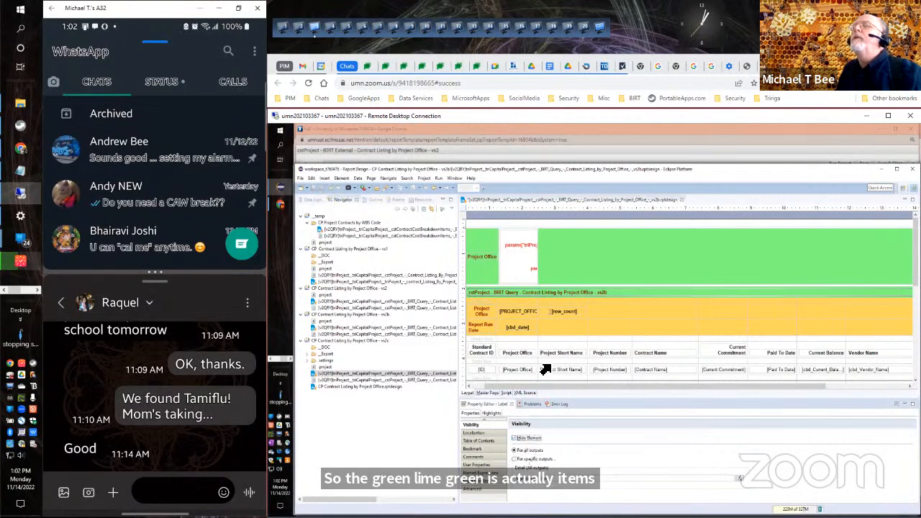
Examine the green Project Office row in the outline's Body, inspecting the grd_data_access grid and its dynamic text element.
left_click(567, 265)
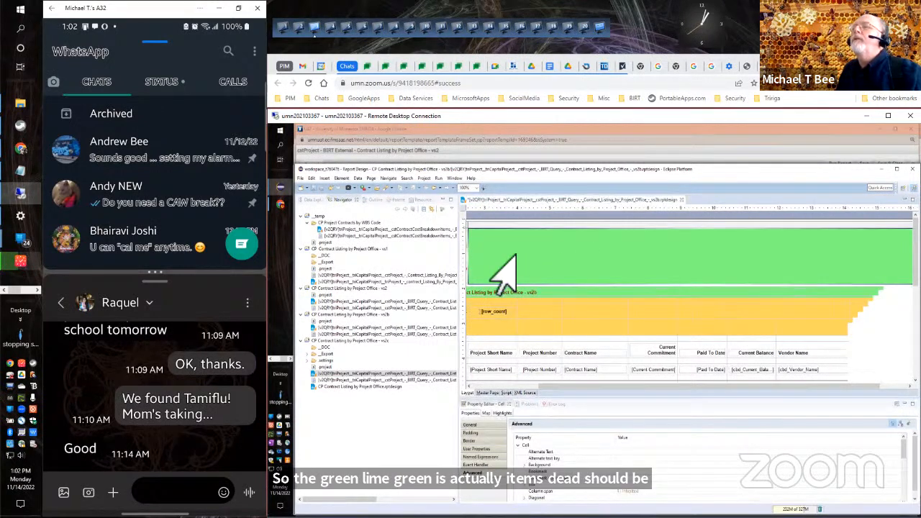
left_click(513, 386)
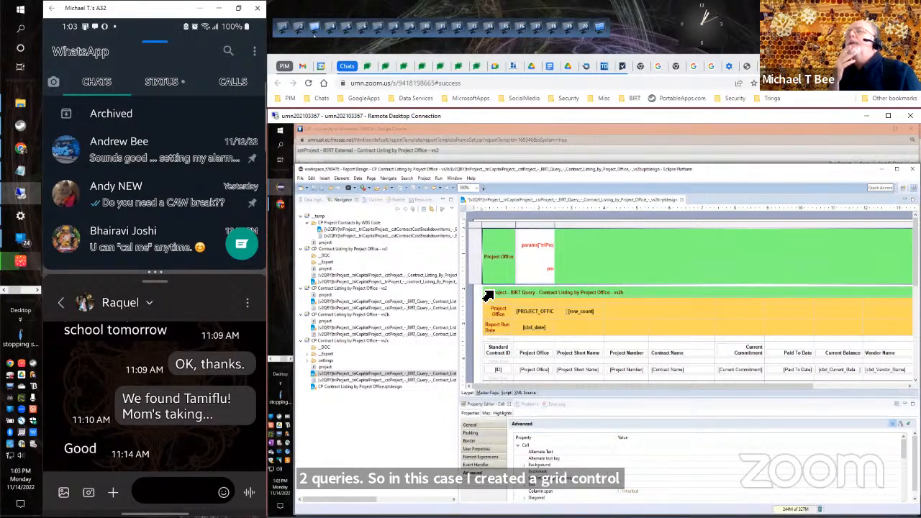
left_click(367, 200)
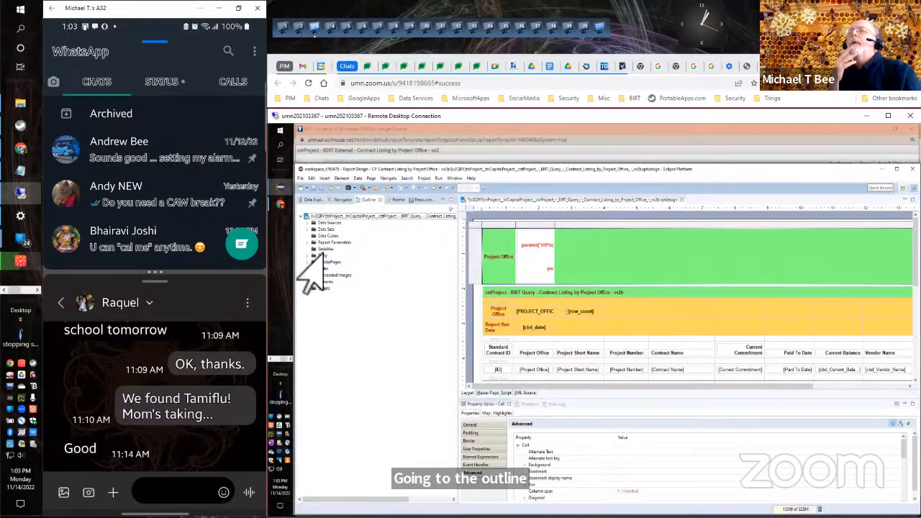
double_click(322, 255)
left_click(340, 262)
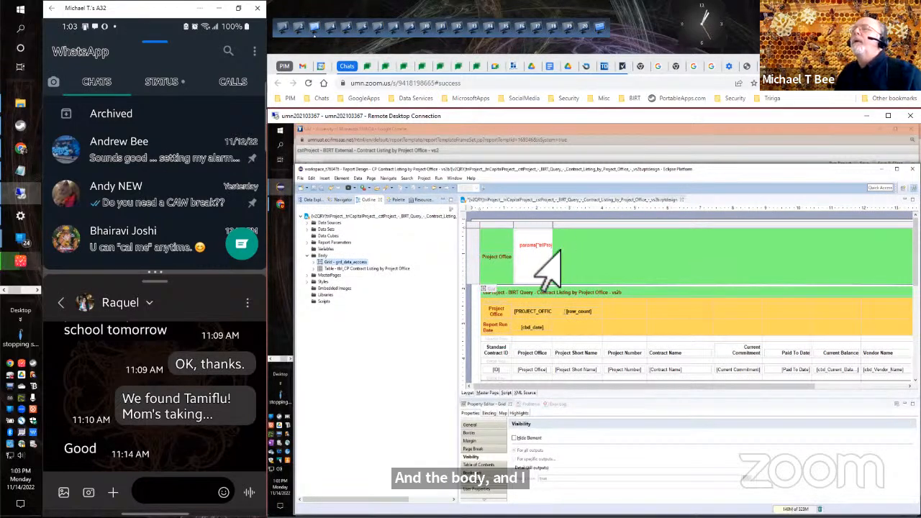
left_click(551, 265)
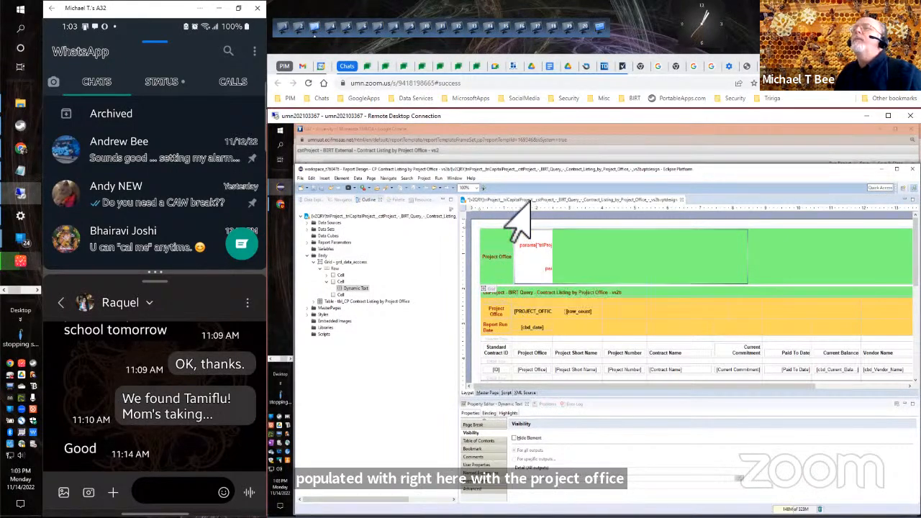
Bring up the Eclipse window holding the vs2c "CP Contract Listing by Project Office.rptdesign" report.
left_click(455, 178)
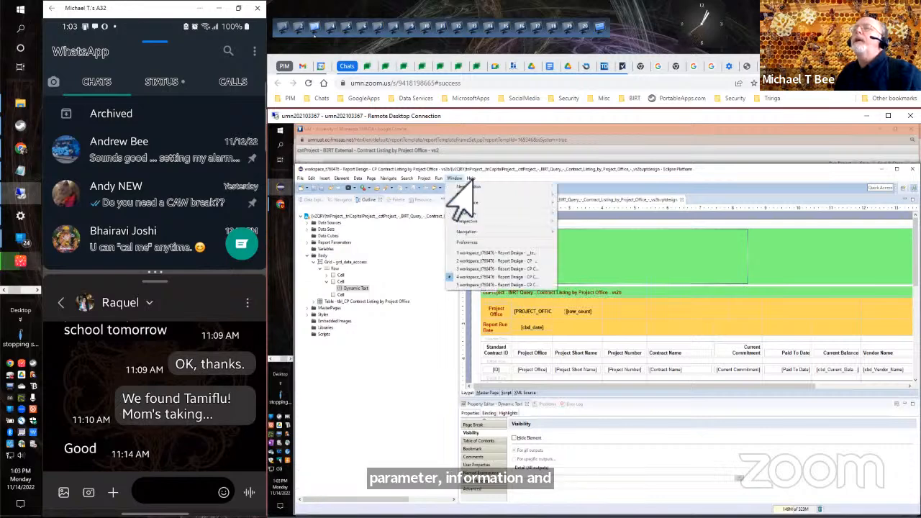
left_click(447, 285)
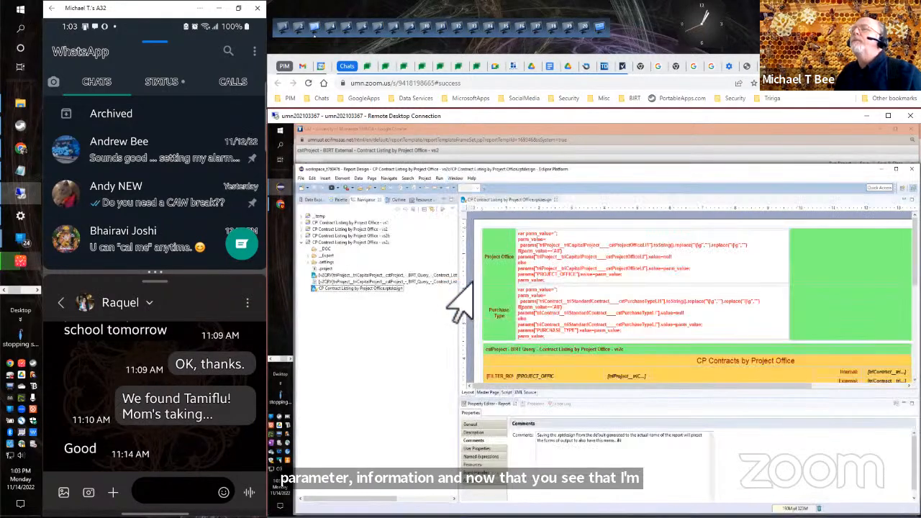
Review the Project Office list parameter's static values in the main query parameter group, and check the PURCHASE_TYPE field in the report header.
left_click(538, 278)
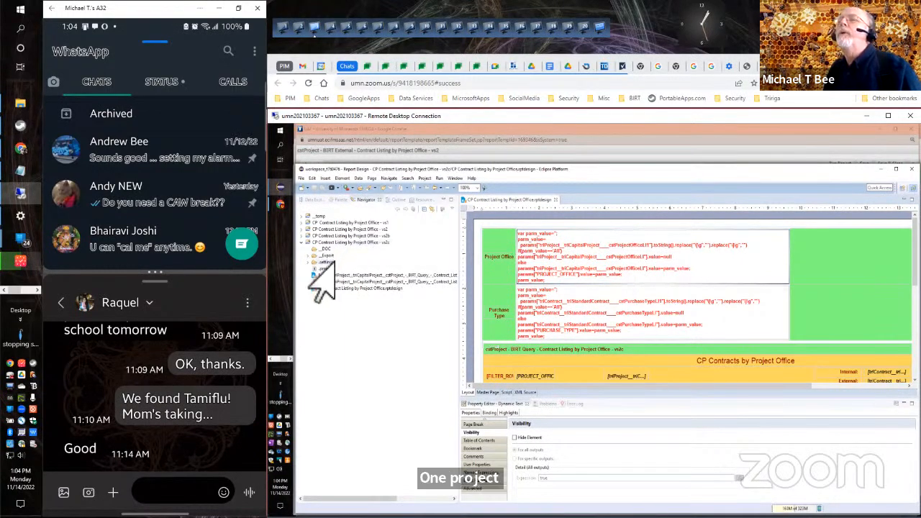
left_click(388, 200)
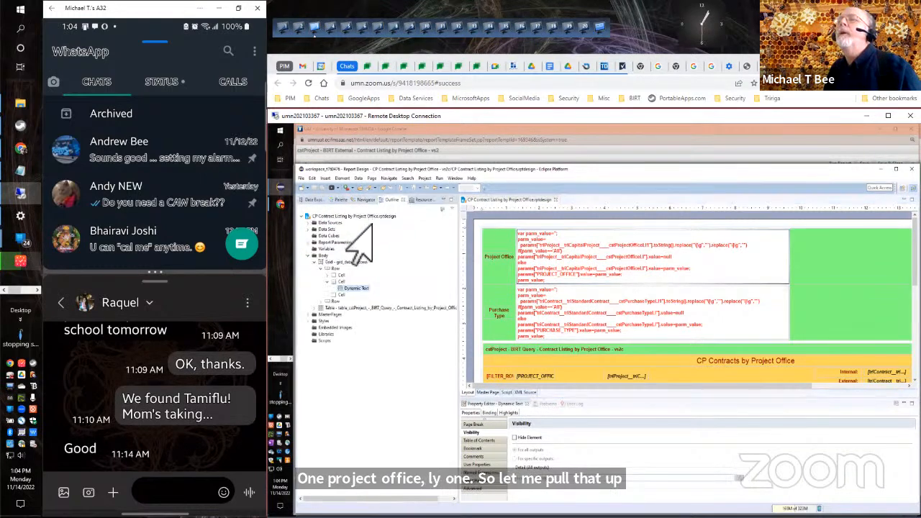
left_click(314, 243)
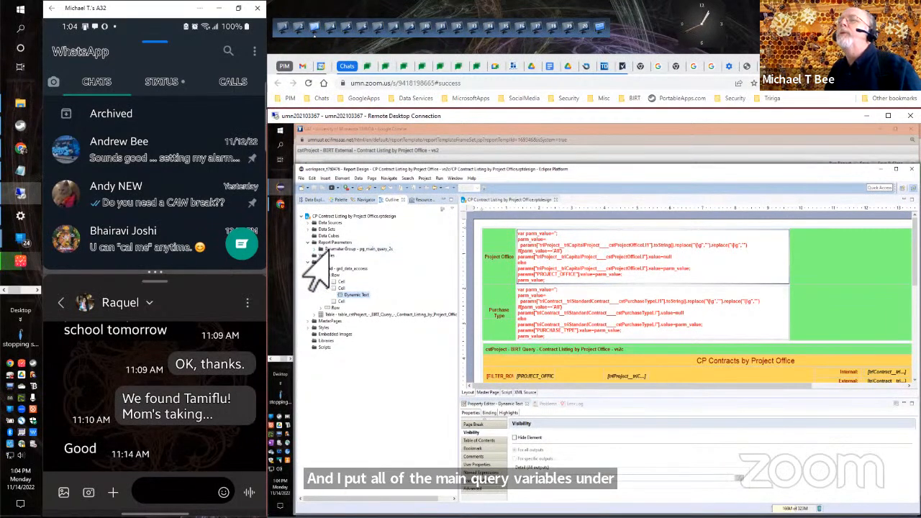
left_click(320, 249)
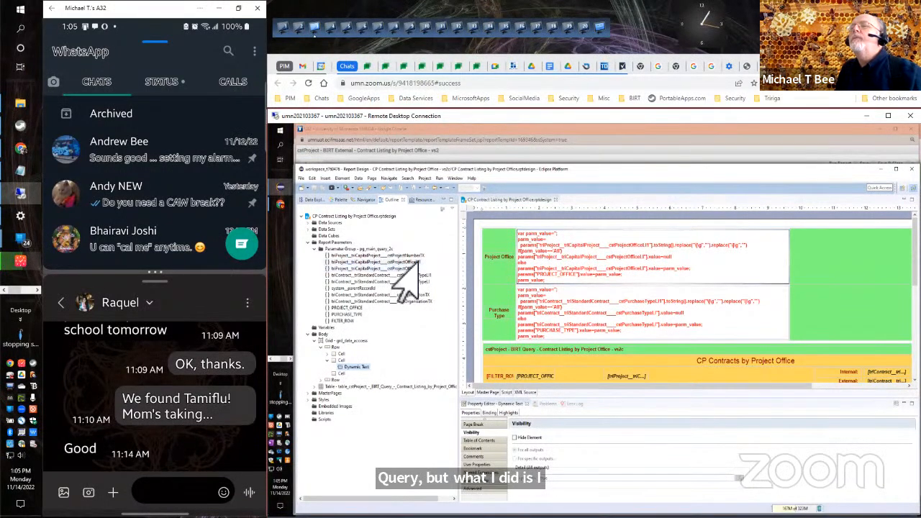
double_click(397, 263)
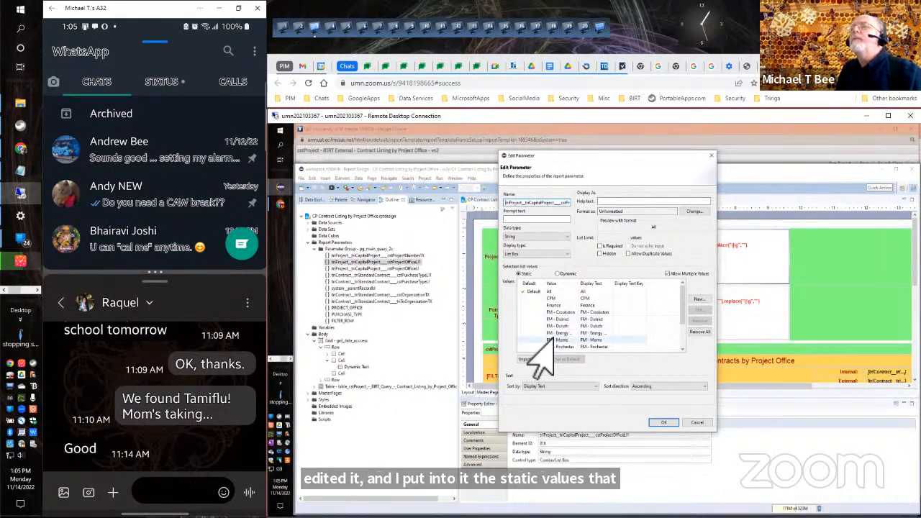
left_click(695, 423)
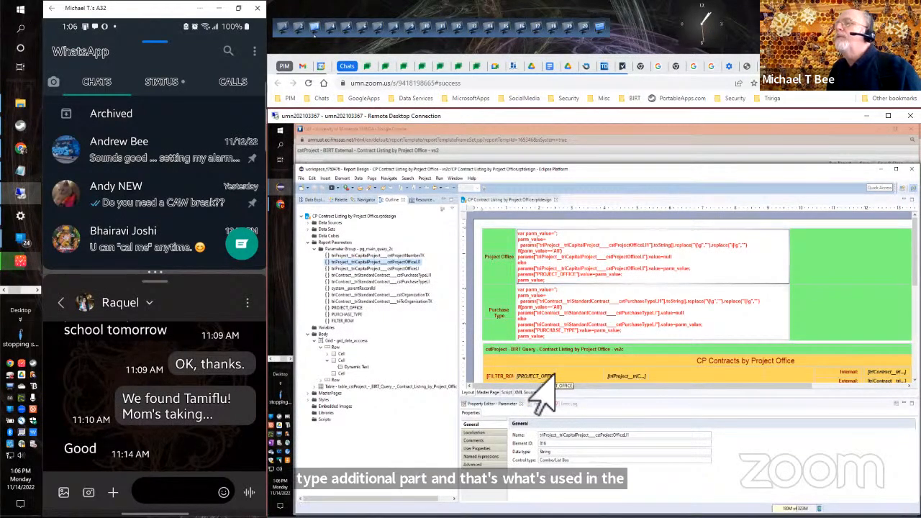
left_click(865, 386)
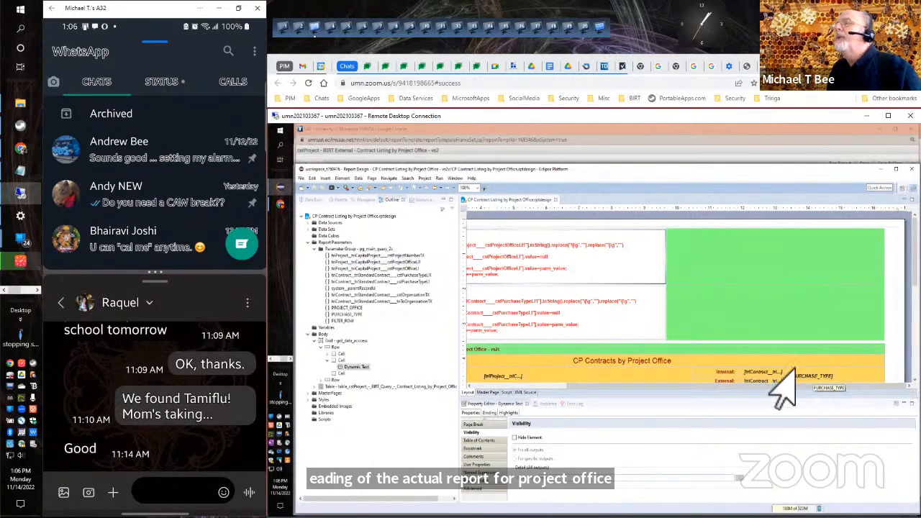
left_click(512, 387)
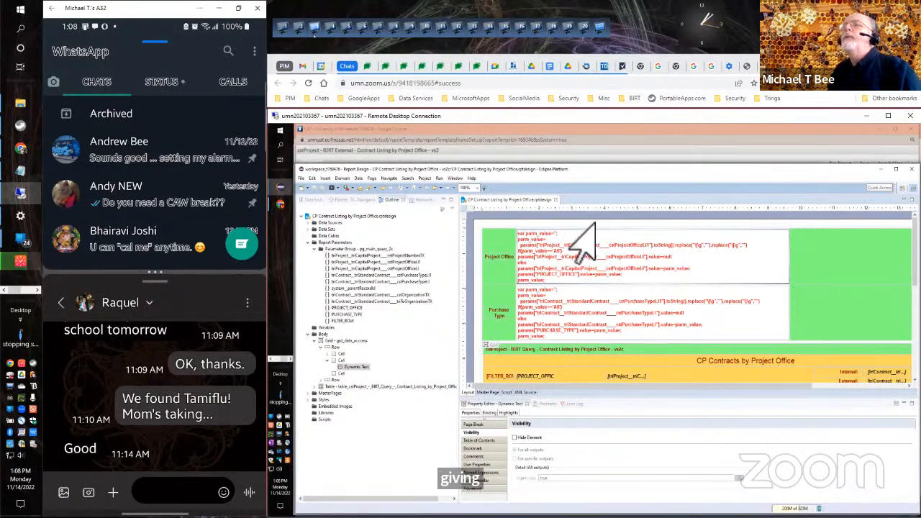
Test the connection to the TRIRIGA app server in the IBM TRIRIGA BIRT preferences and accept the settings.
left_click(455, 179)
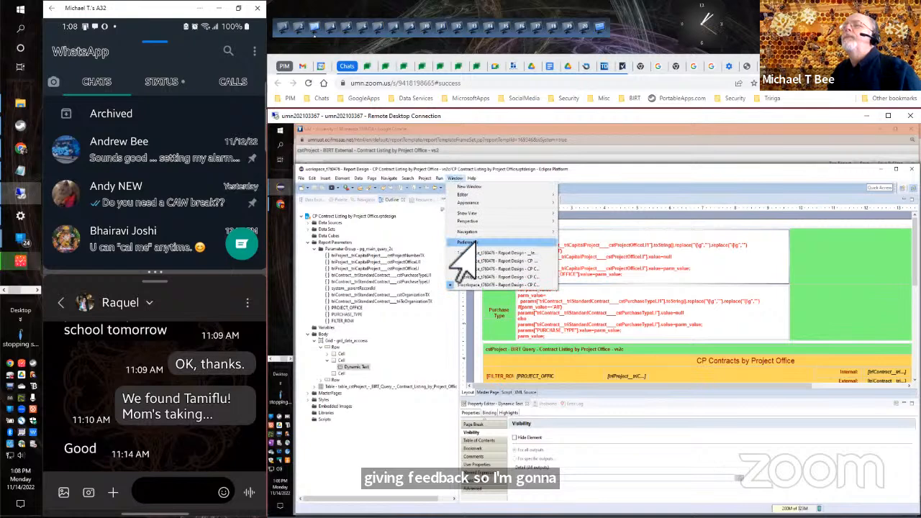
left_click(464, 243)
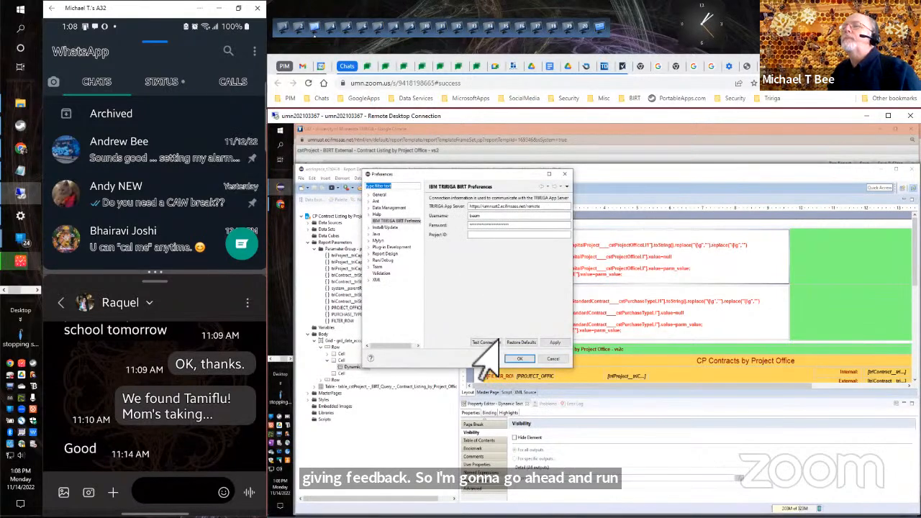
left_click(479, 341)
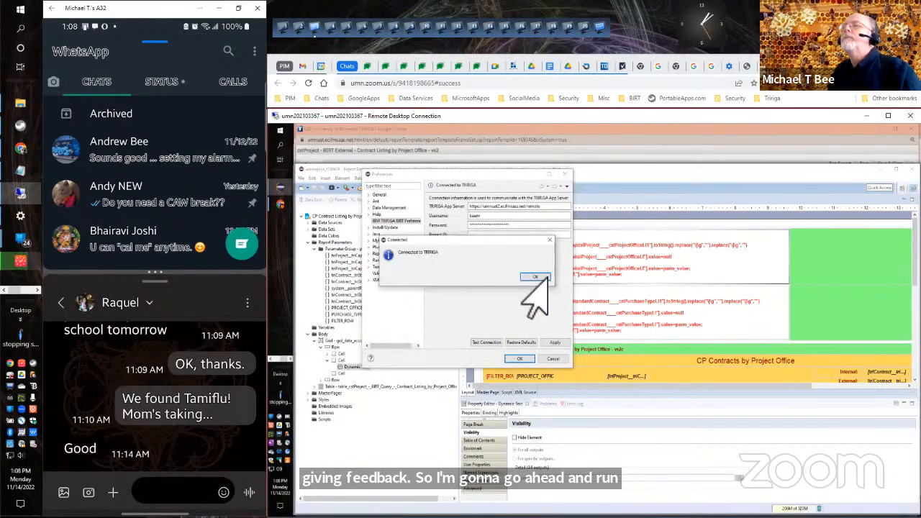
left_click(538, 278)
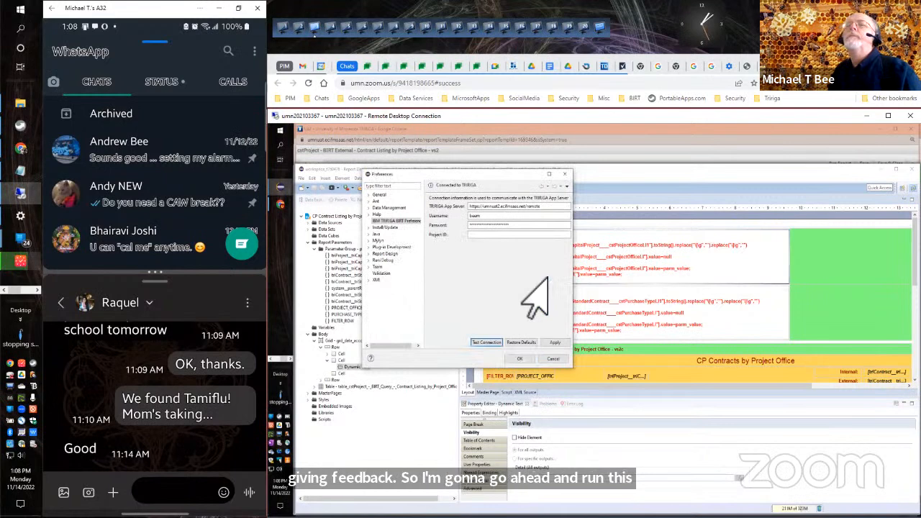
left_click(515, 358)
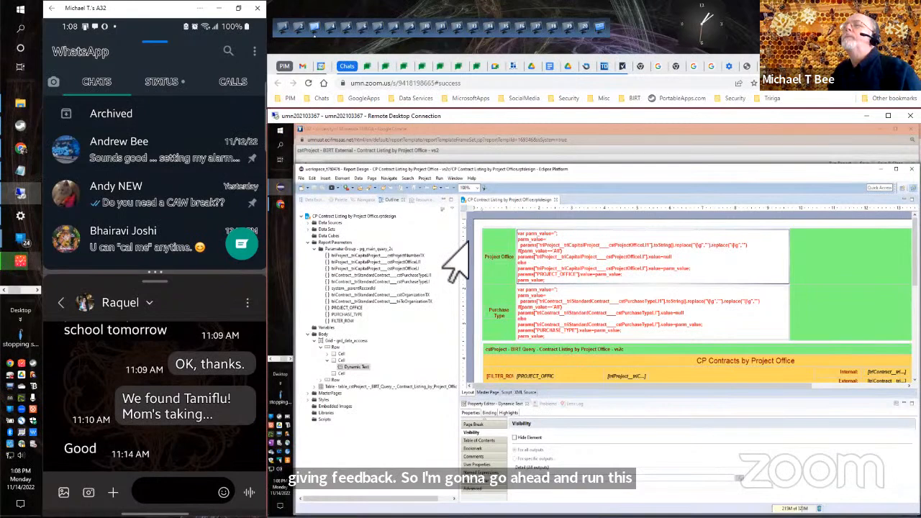
Run the vs2c report in the BIRT Report Viewer, reviewing its parameters and keeping the default All for Project Office and Purchase Type.
left_click(333, 189)
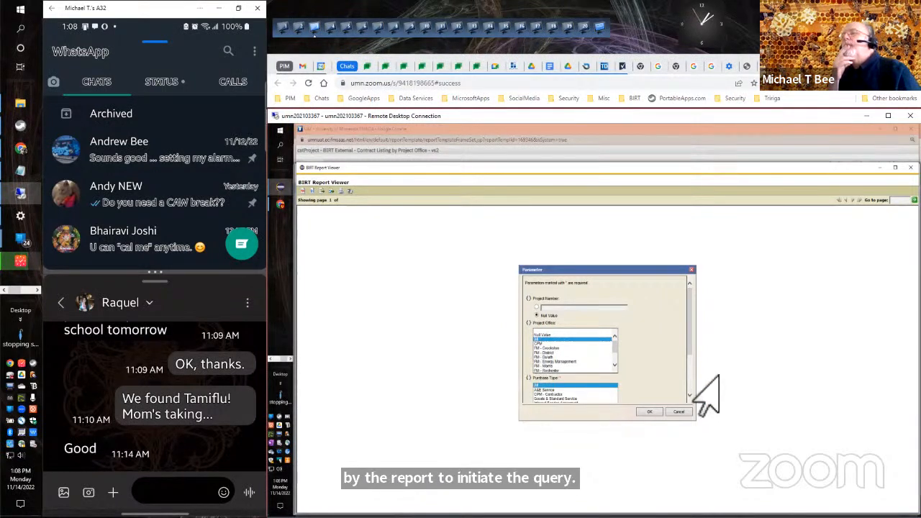
scroll(681, 372, "down", 3)
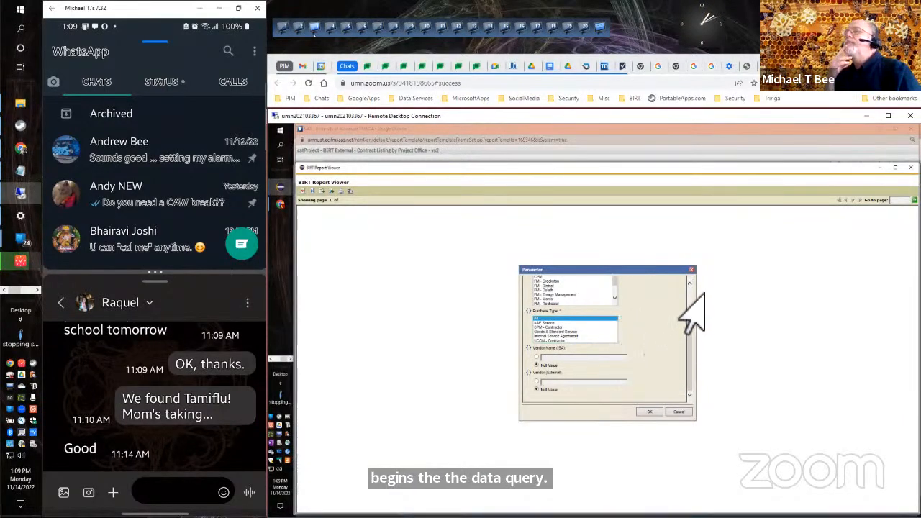
scroll(686, 305, "up", 5)
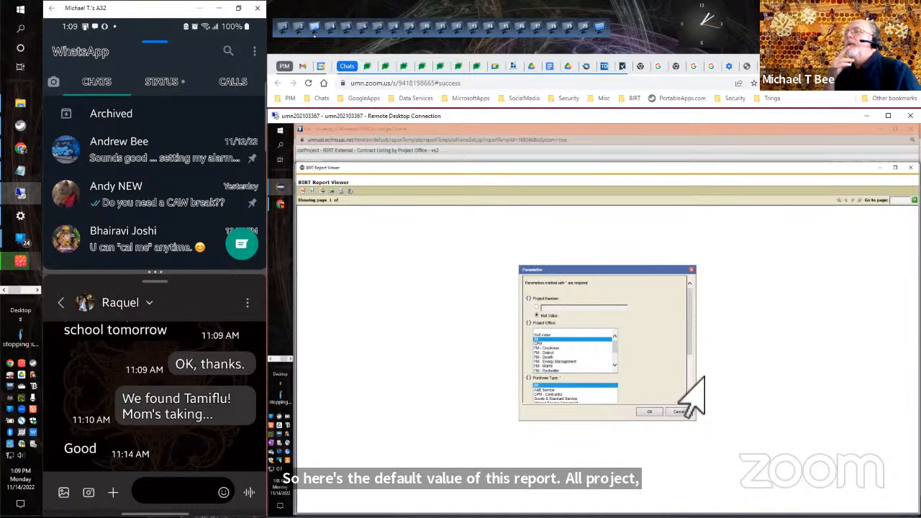
scroll(687, 380, "down", 3)
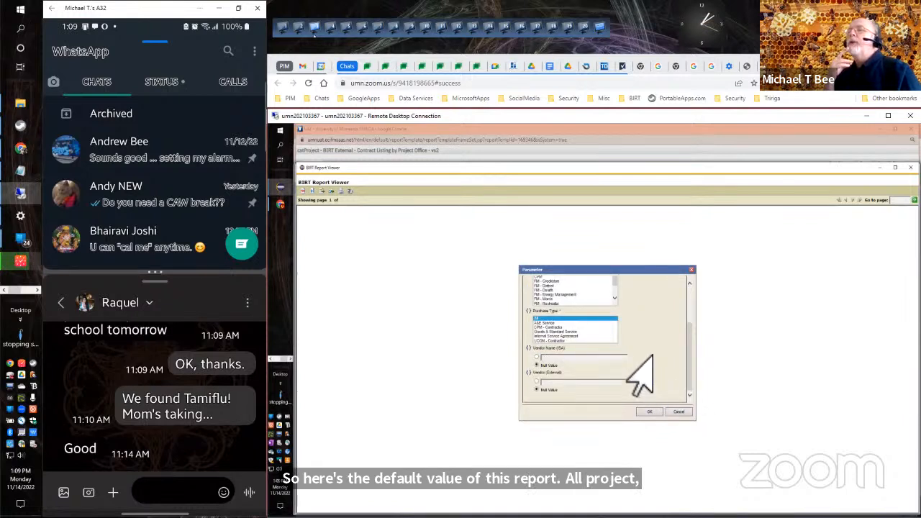
scroll(685, 309, "up", 3)
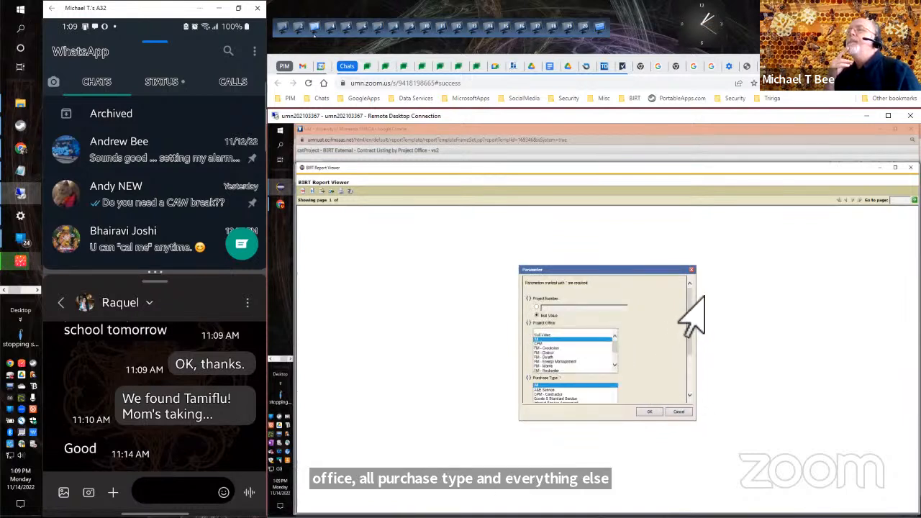
left_click(646, 414)
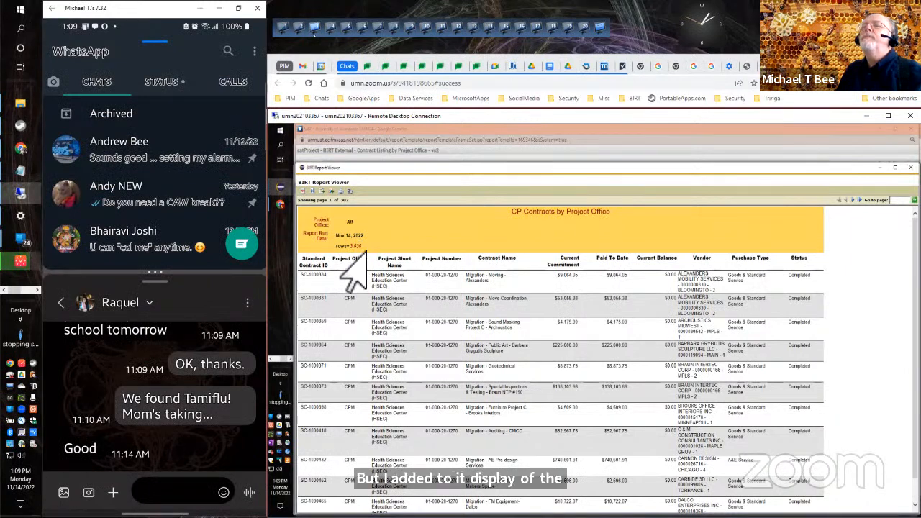
Rerun the report with the Project Office parameter set to CPM.
left_click(307, 191)
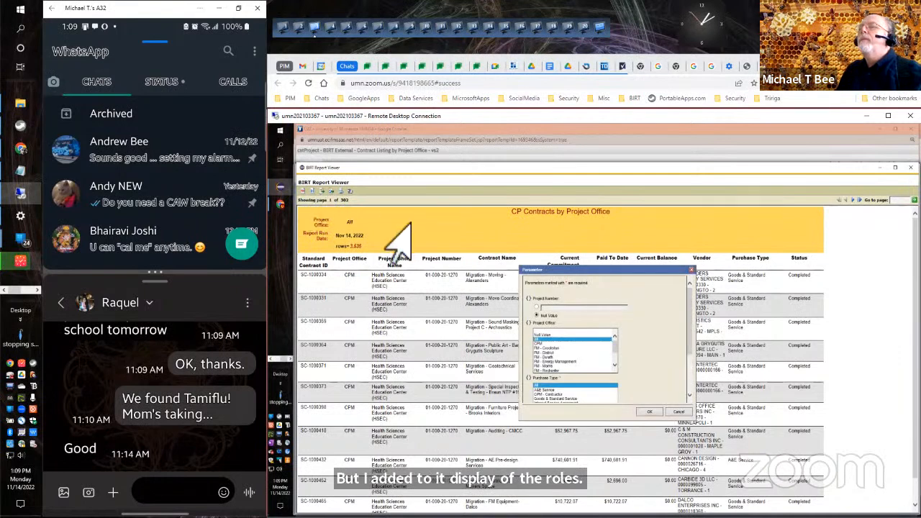
left_click(540, 344)
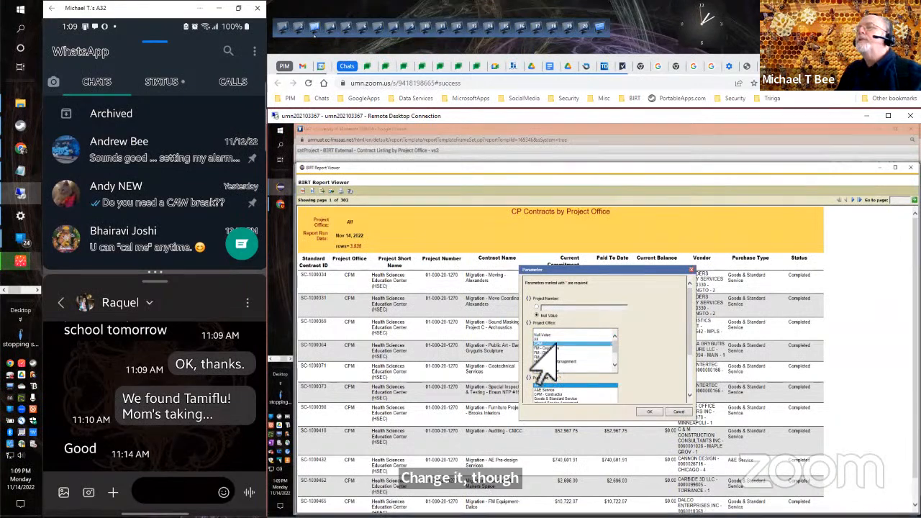
left_click(649, 411)
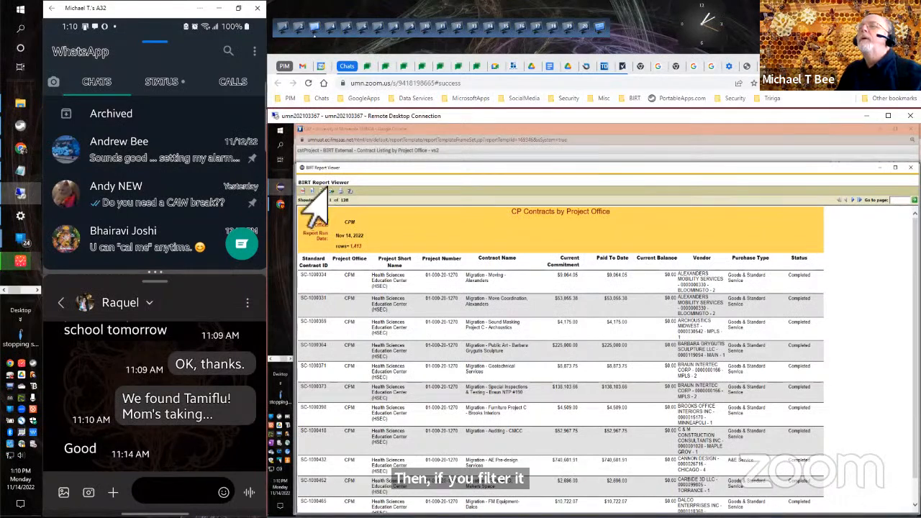
Rerun the report for the CPM project office with the Purchase Type parameter set to CPM - Contractor.
left_click(312, 192)
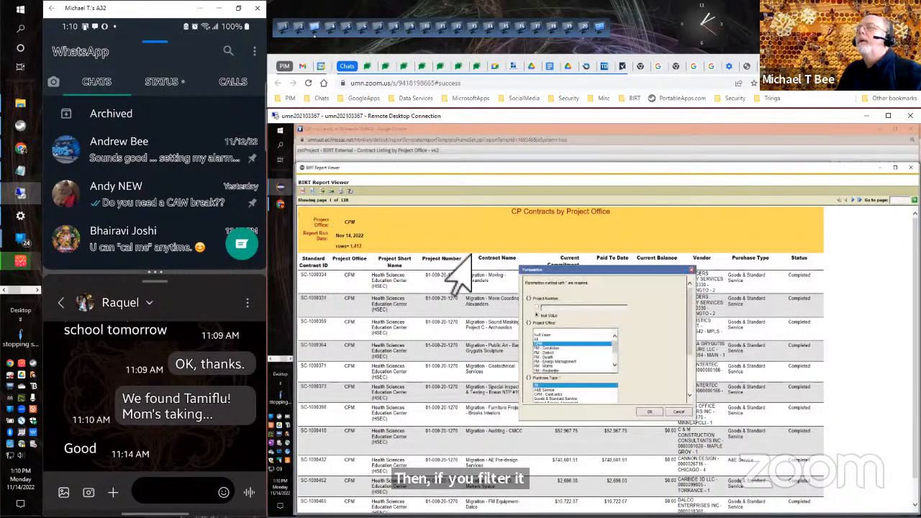
left_click(569, 395)
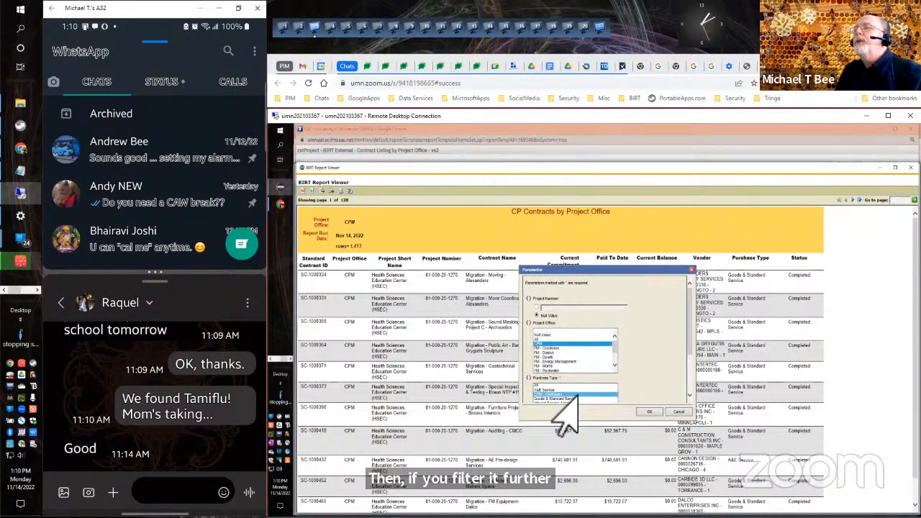
left_click(648, 413)
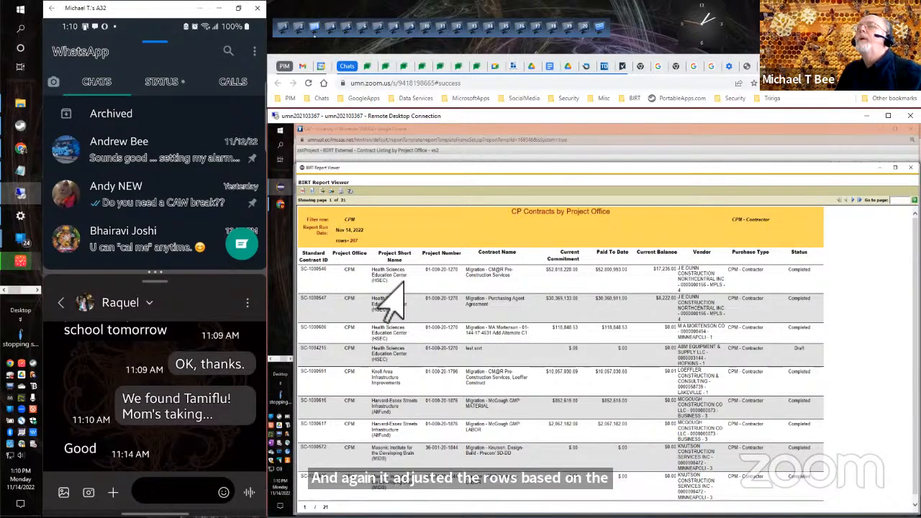
left_click(301, 192)
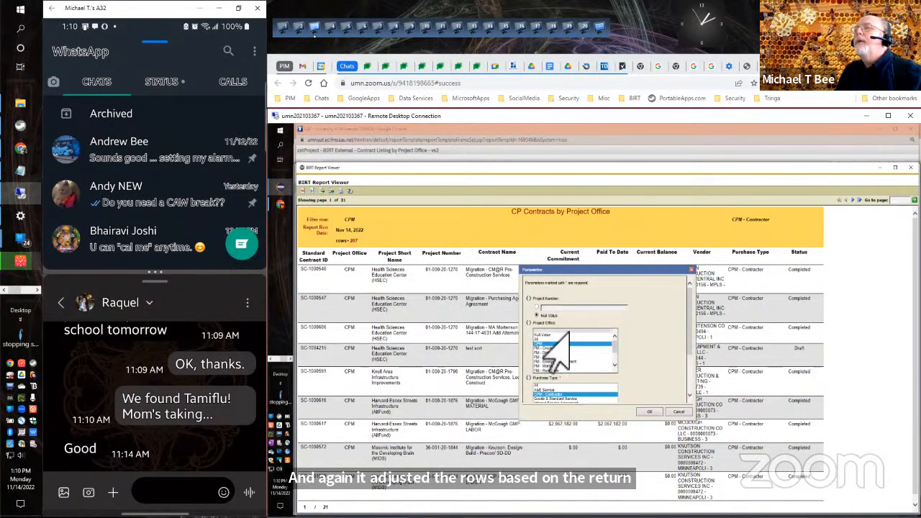
left_click(677, 414)
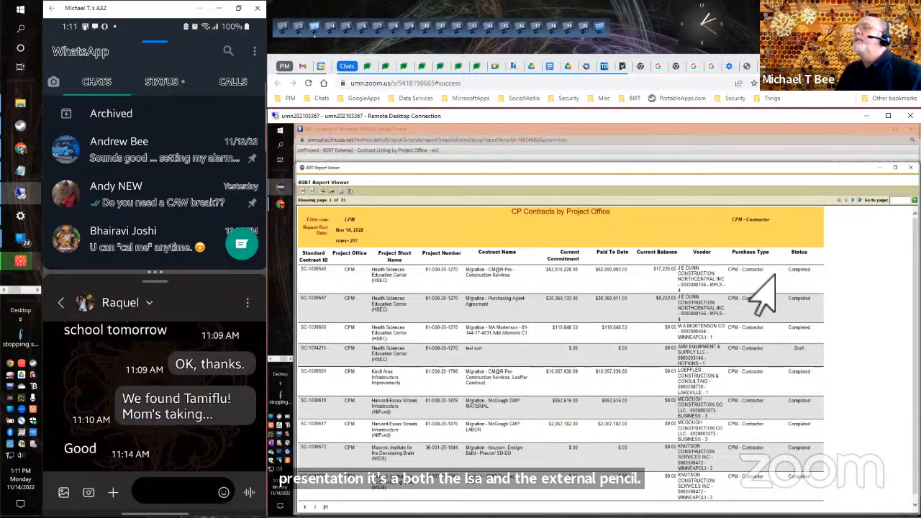
Page forward through the filtered contract listing to page 15, examining the Vendor and Purchase Type columns.
left_click(858, 201)
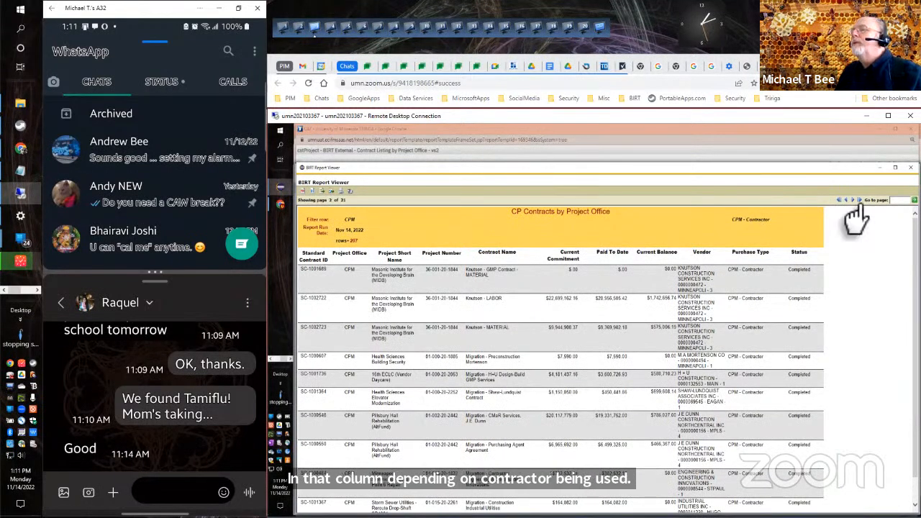
left_click(858, 201)
left_click(858, 200)
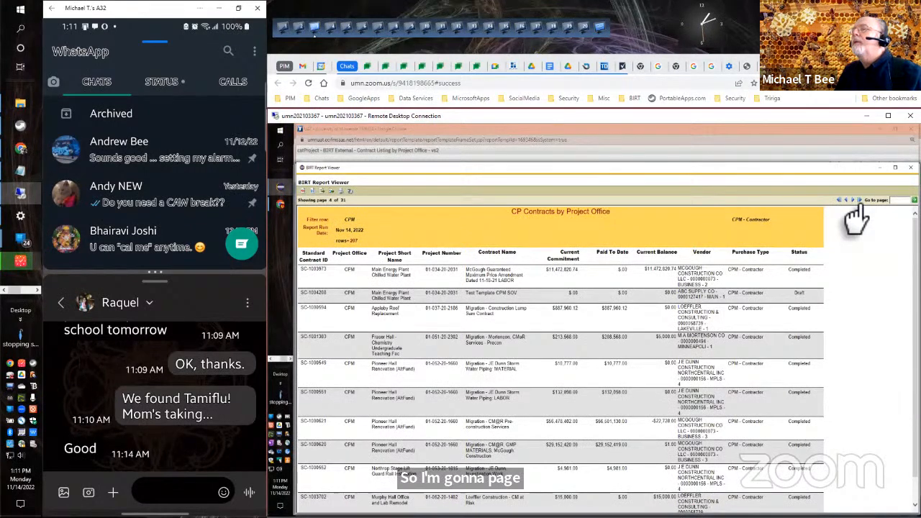
left_click(858, 201)
left_click(858, 201)
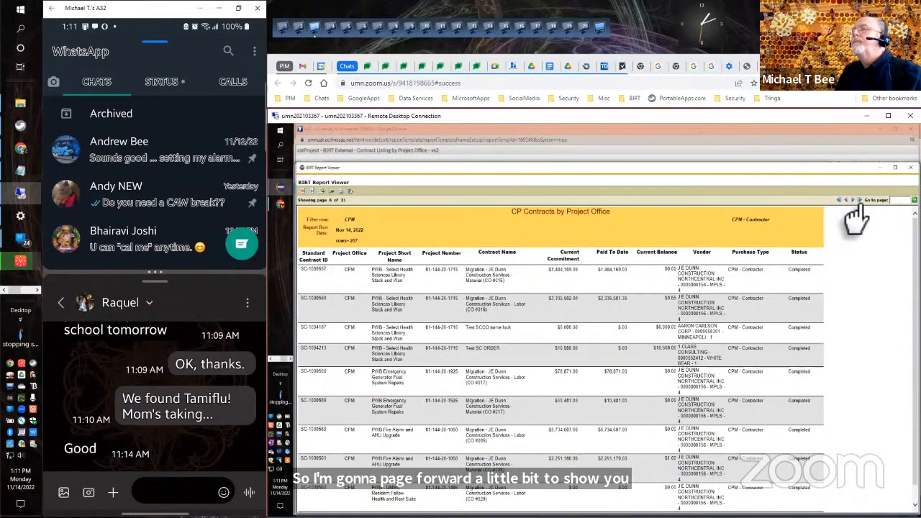
left_click(858, 200)
left_click(859, 201)
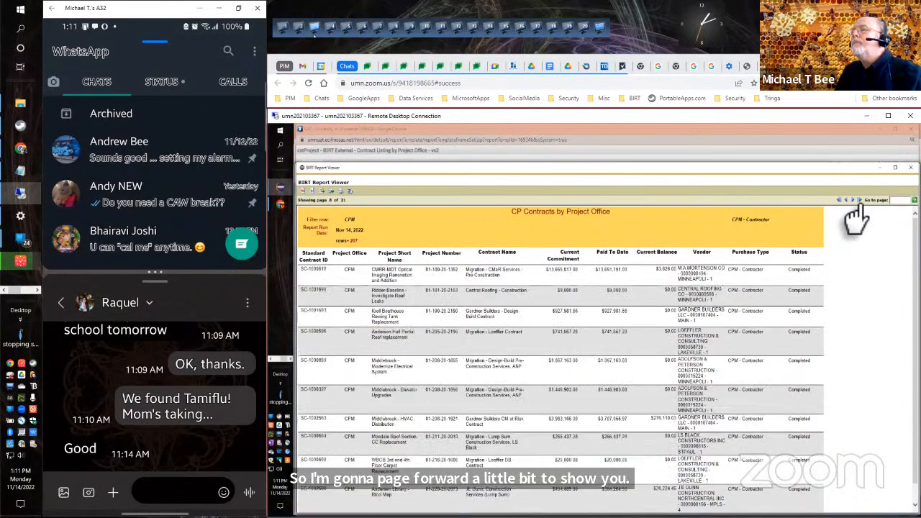
left_click(858, 201)
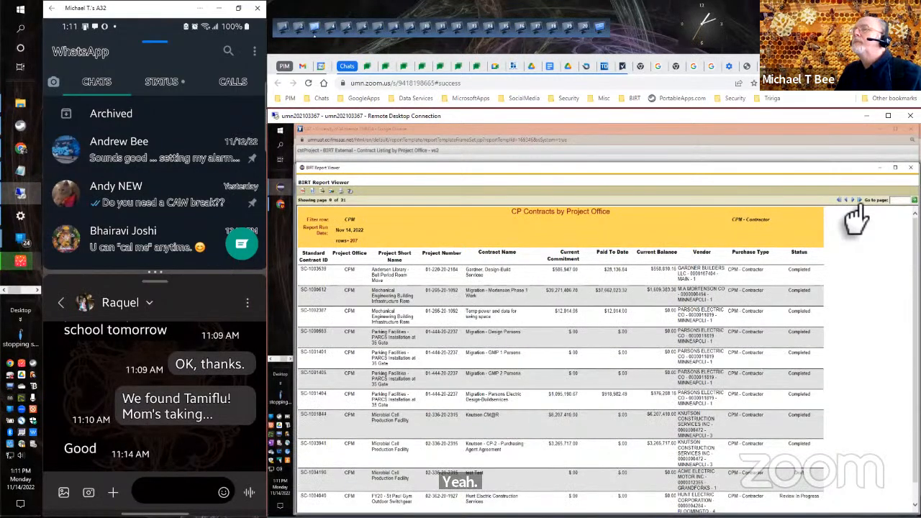
left_click(858, 201)
left_click(858, 201)
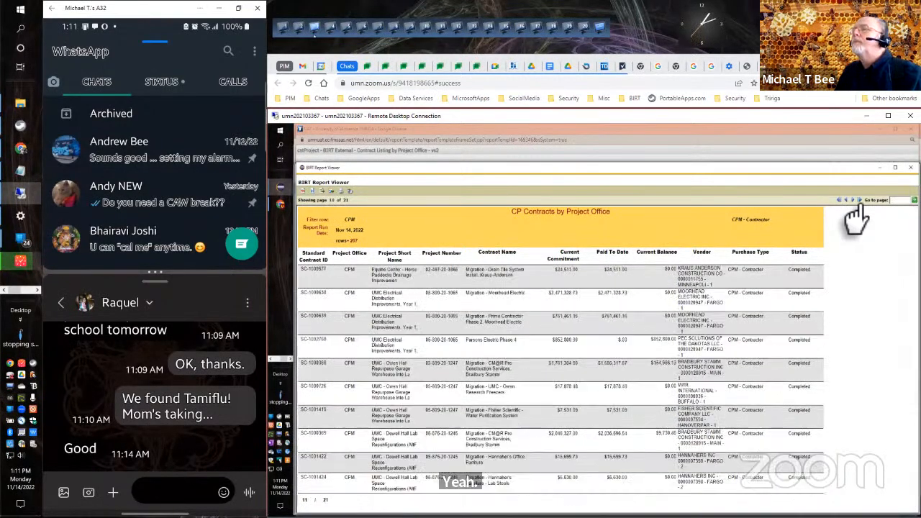
left_click(858, 200)
left_click(858, 201)
left_click(858, 201)
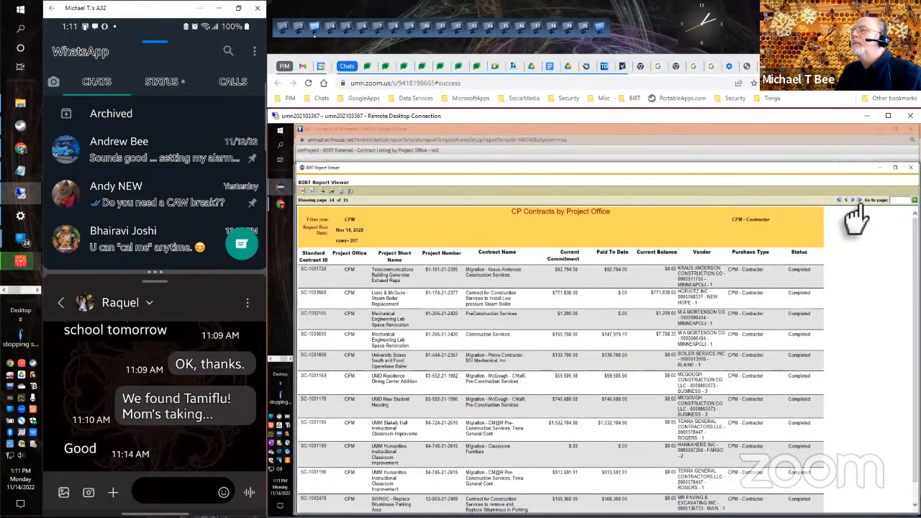
left_click(858, 200)
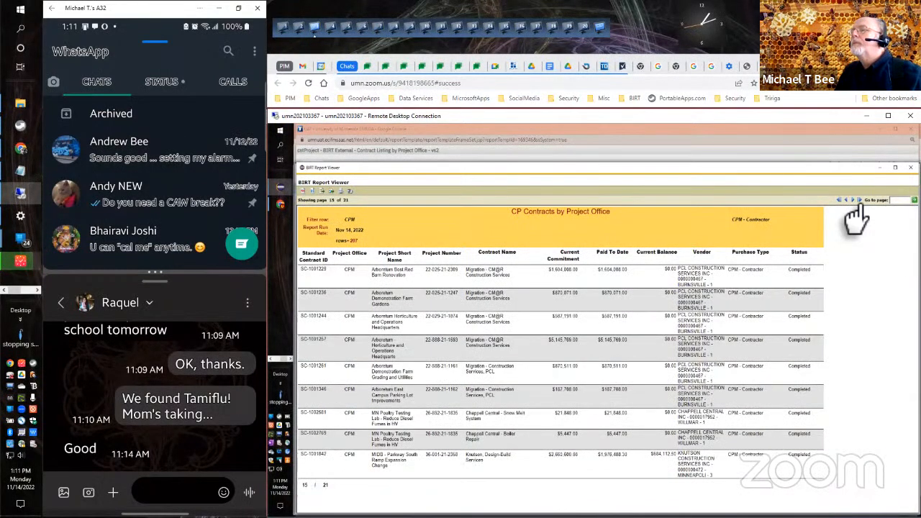
Continue through the CPM - Contractor listing from page 15 to the final page 21, examining the Vendor column.
left_click(858, 201)
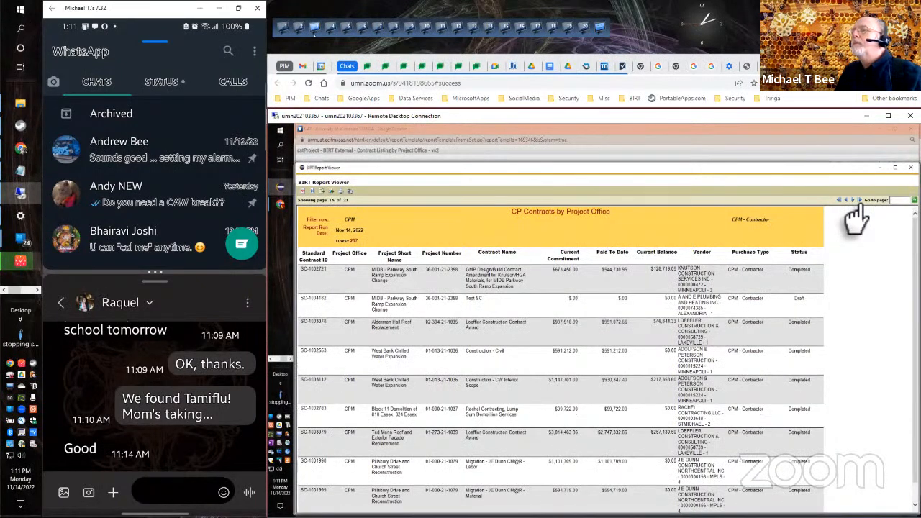
left_click(856, 201)
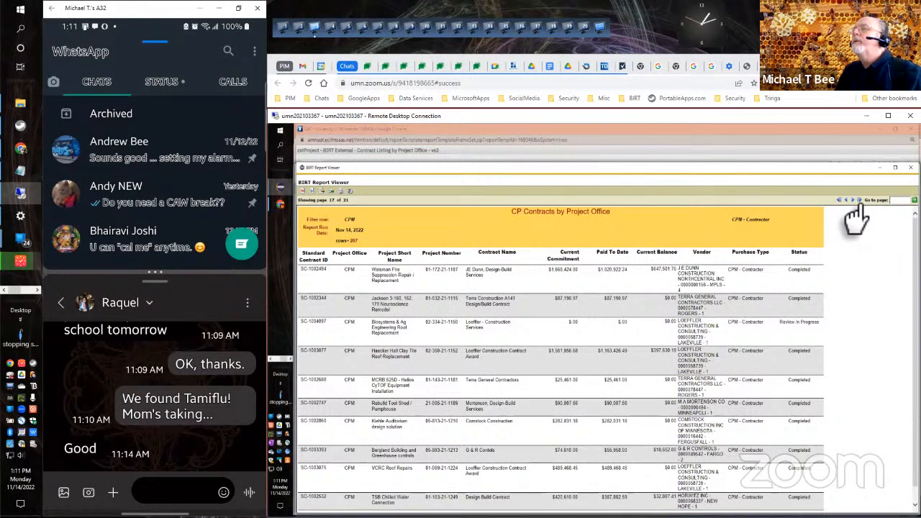
left_click(856, 205)
left_click(856, 205)
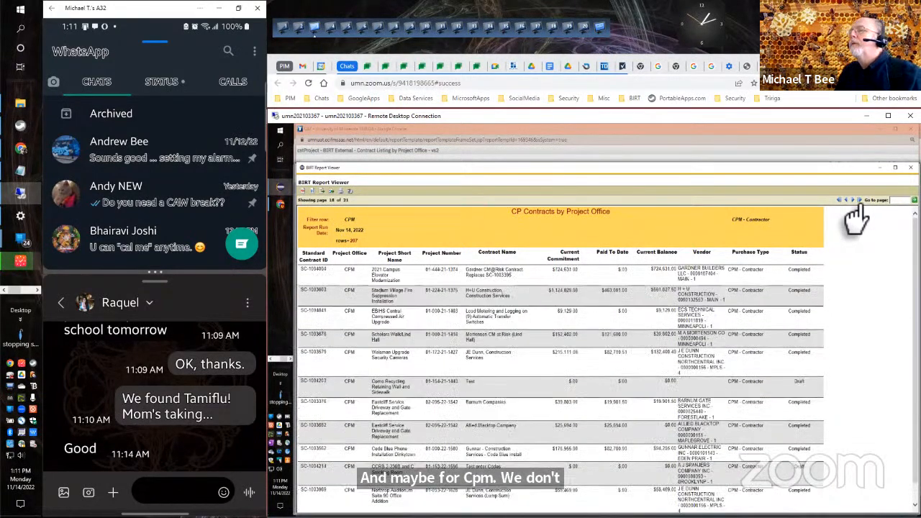
left_click(857, 205)
left_click(857, 204)
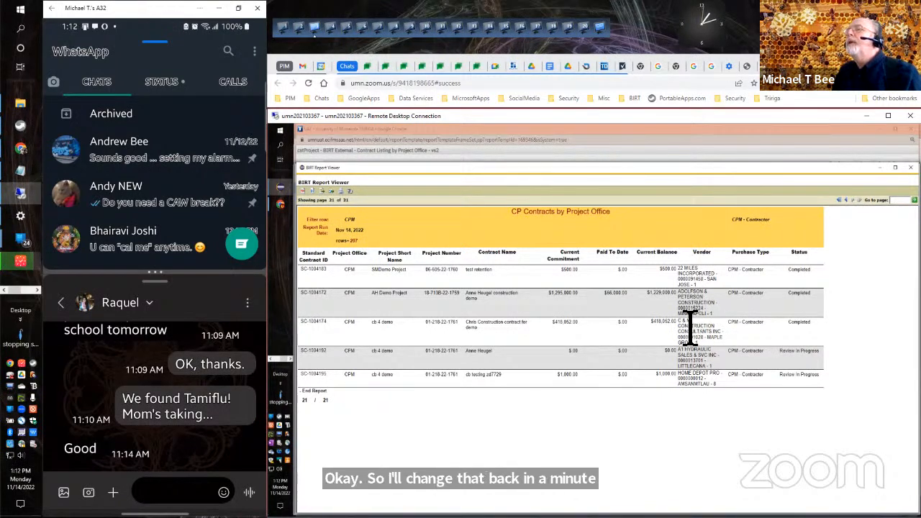
Copy the full C & M Construction Consultants Inc vendor entry from the Vendor column on page 21.
left_click_drag(677, 323, 682, 341)
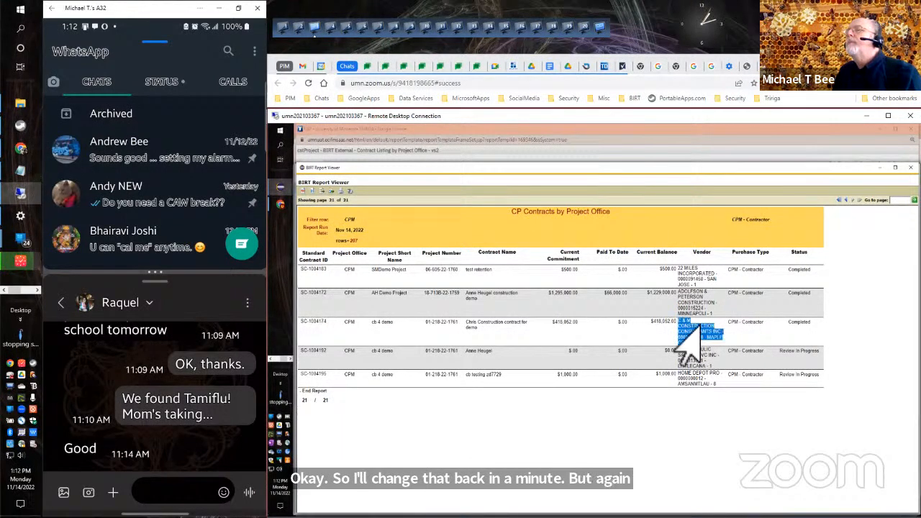
right_click(700, 325)
left_click(679, 337)
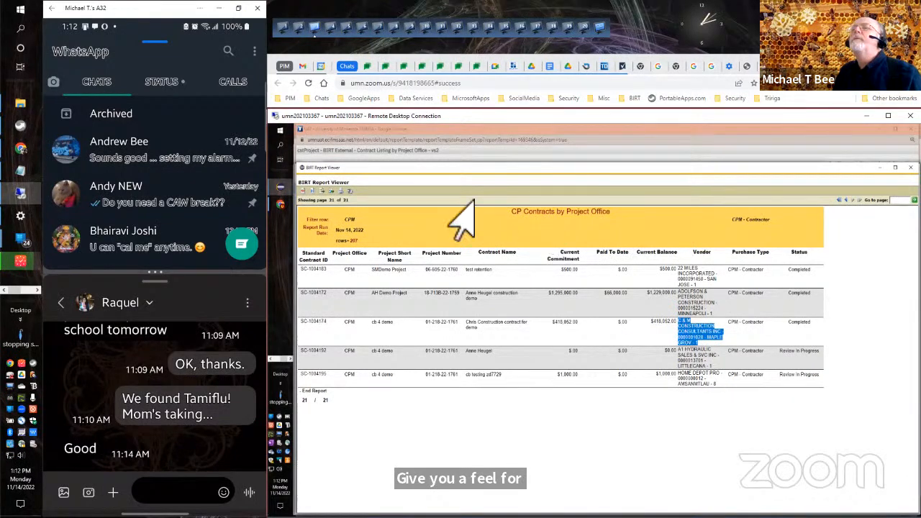
Rerun the report with Vendor (External) set to the copied C & M Construction Consultants entry and Purchase Type set to All.
left_click(312, 191)
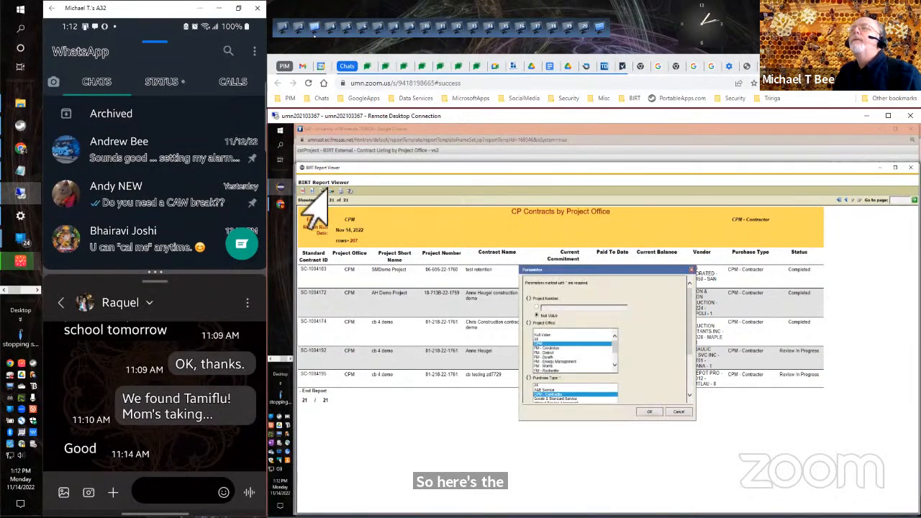
scroll(688, 382, "down", 5)
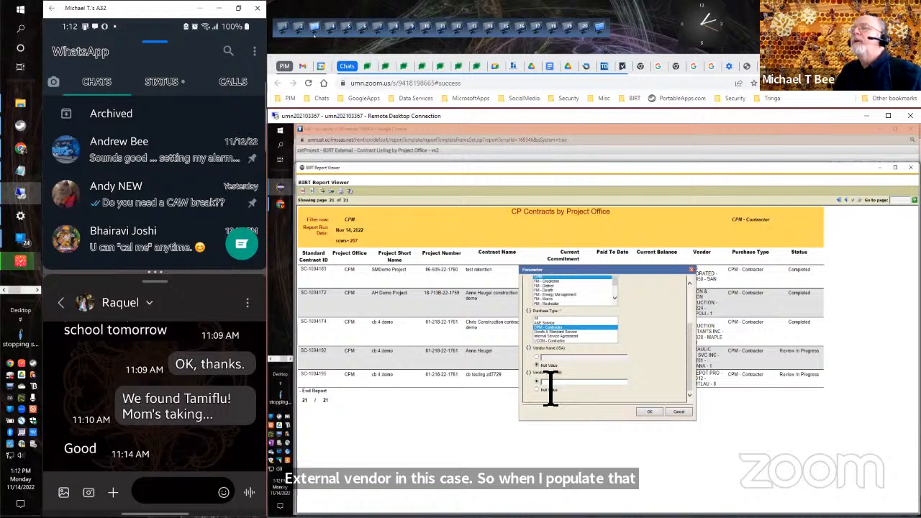
key("ctrl+v")
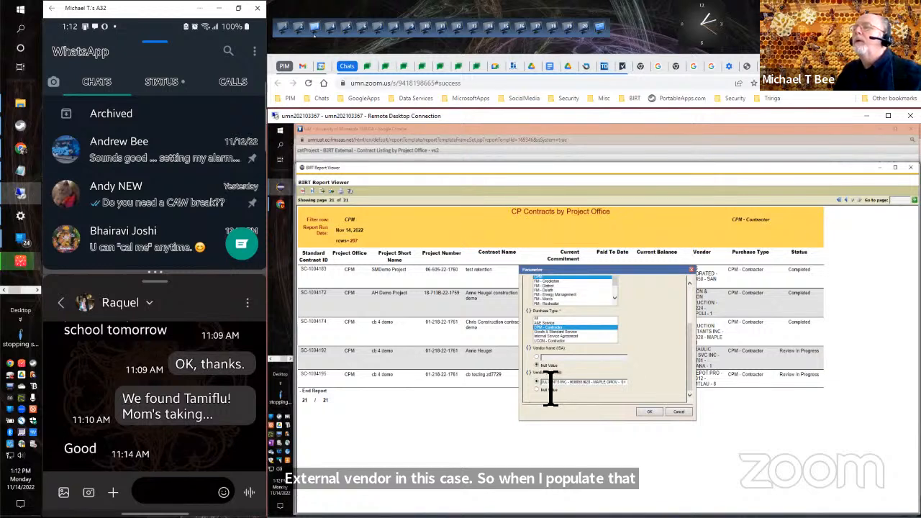
left_click(605, 318)
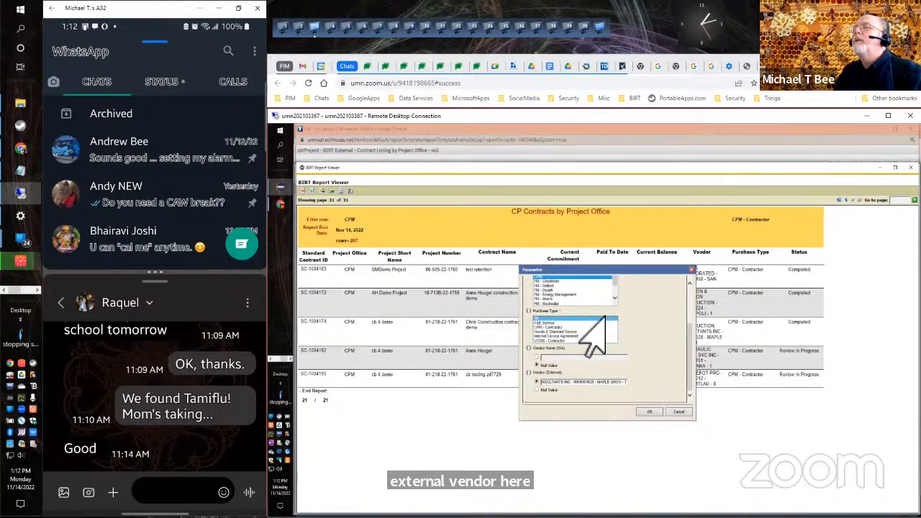
left_click(642, 414)
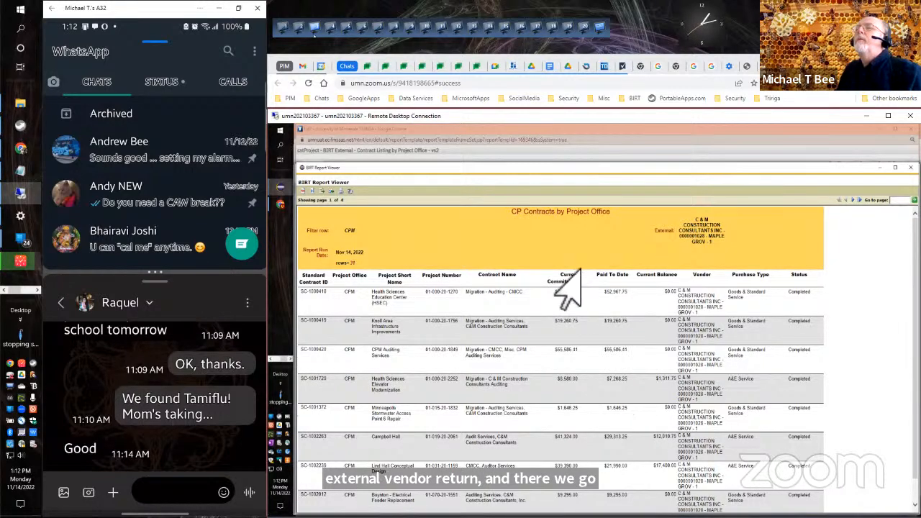
Rerun the report with Project Office set to All and Vendor (External) set to Null Value.
left_click(308, 193)
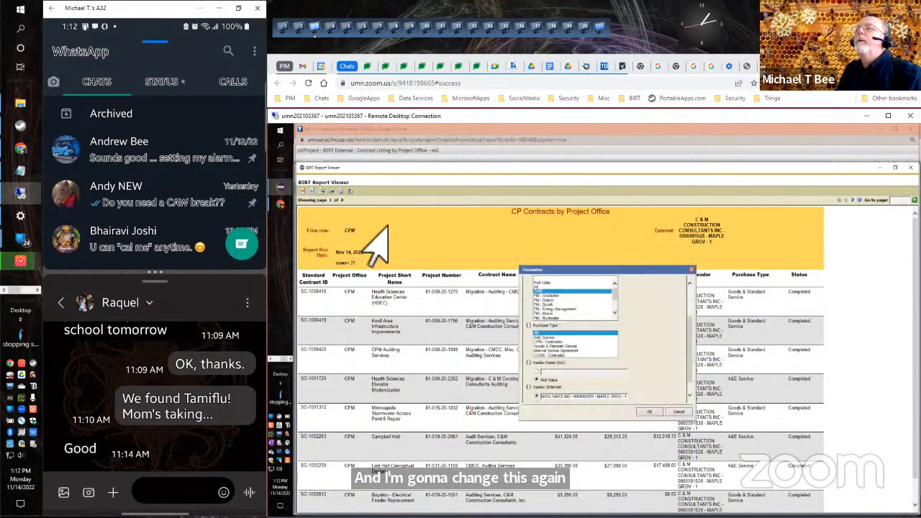
left_click(536, 286)
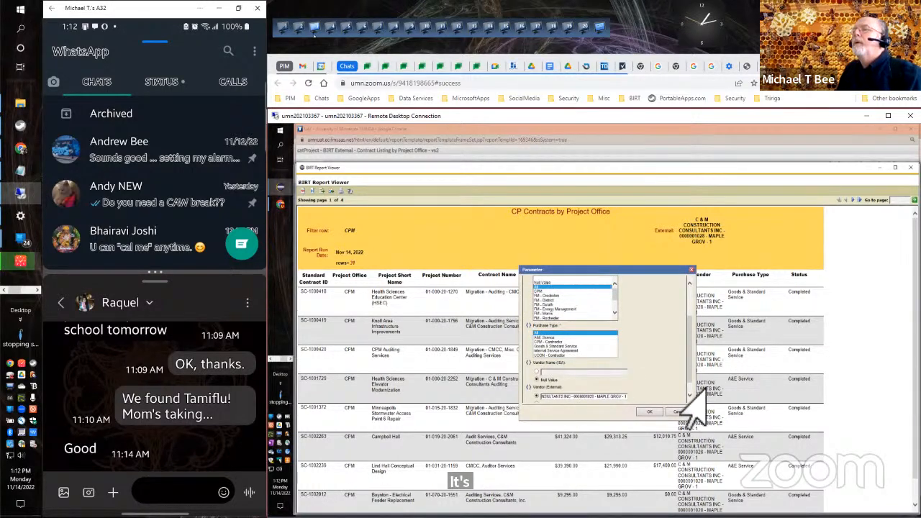
scroll(683, 392, "down", 1)
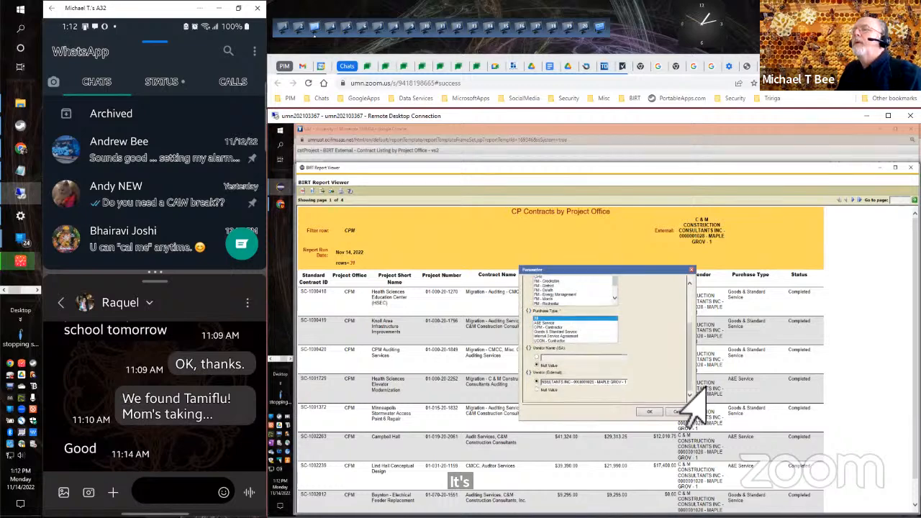
left_click(536, 390)
left_click(639, 411)
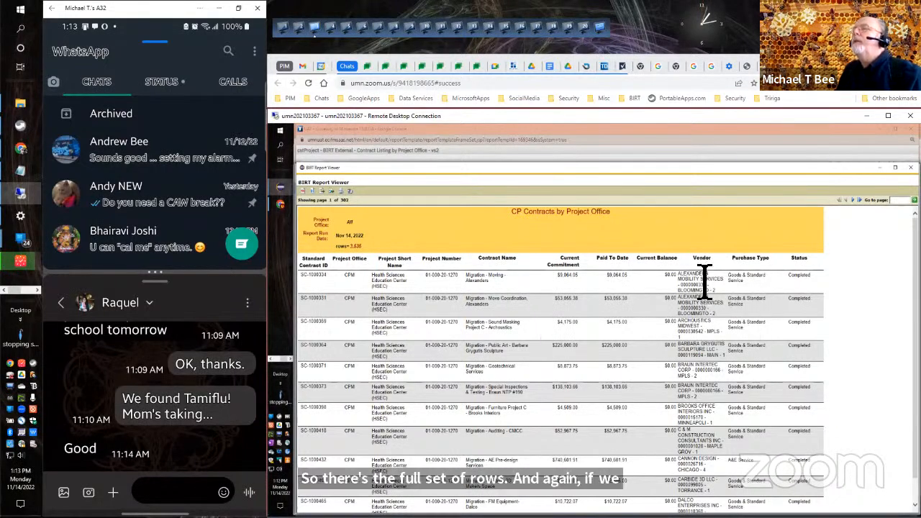
Go to page 4 of the unfiltered listing and copy the TC-ISA-CLASSROOM_TECHNICAL vendor name from its Internal Service Agreement row.
left_click(859, 201)
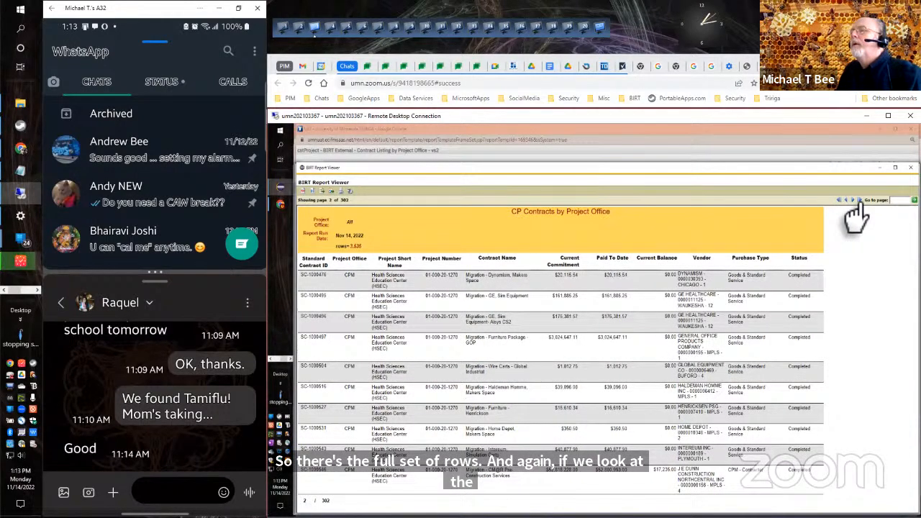
left_click(859, 201)
left_click(859, 201)
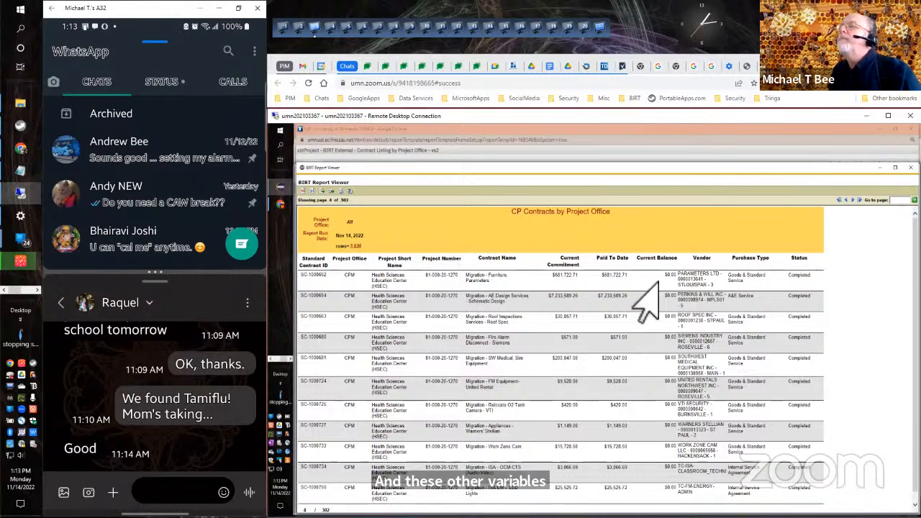
triple_click(693, 468)
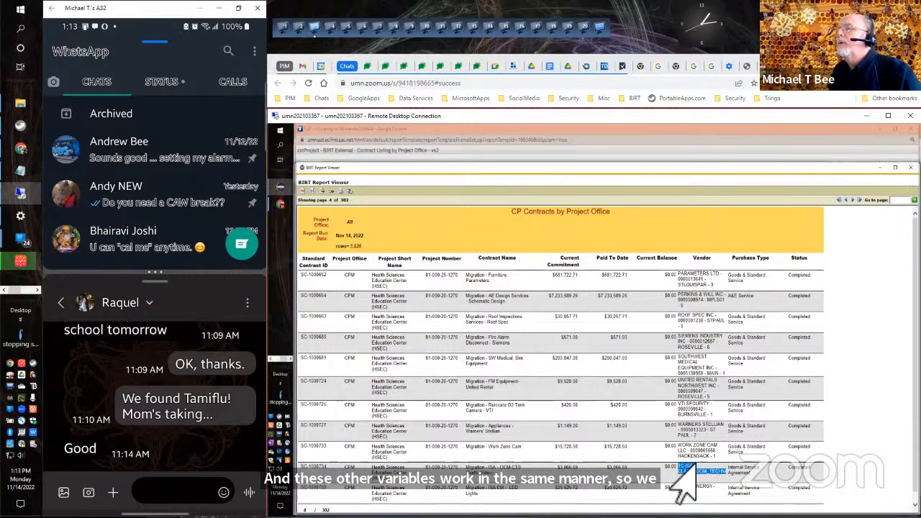
right_click(681, 469)
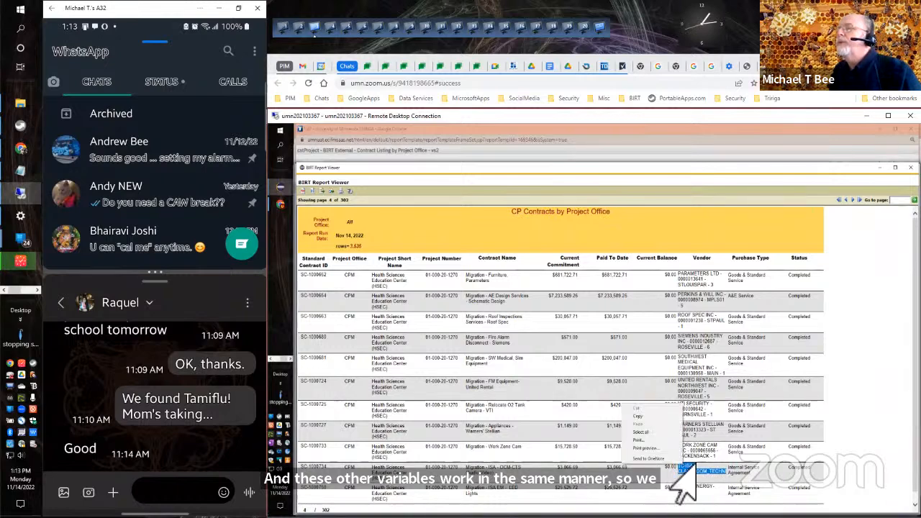
left_click(636, 417)
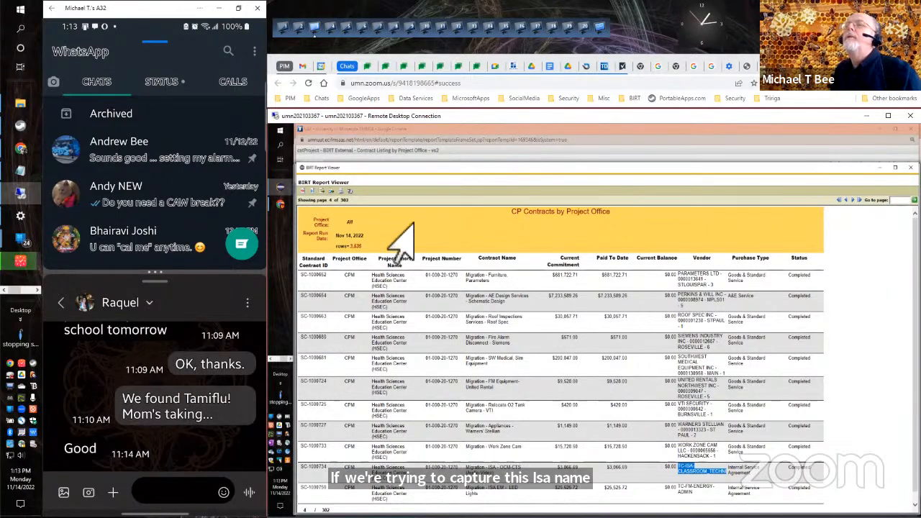
Rerun the report with the Vendor Name (ISA) parameter set to TC-ISA-CLASSROOM_TECHNICAL.
left_click(301, 191)
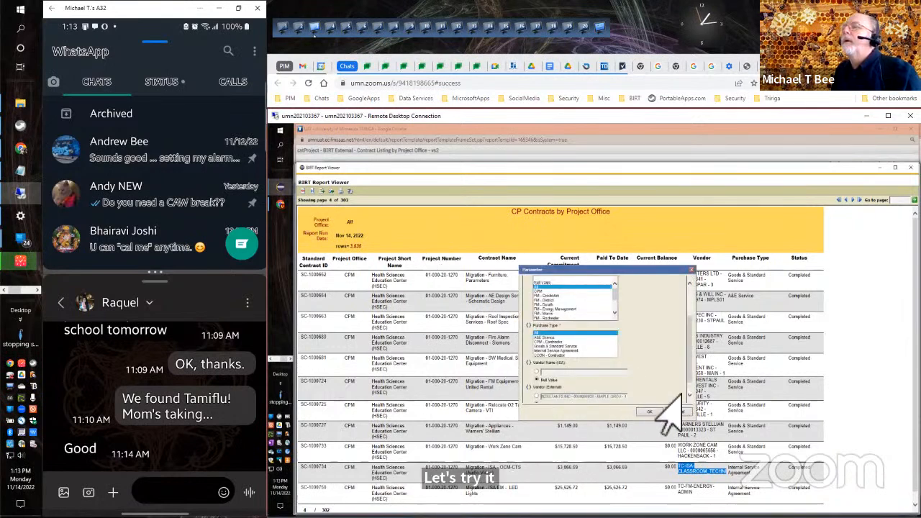
scroll(680, 402, "down", 1)
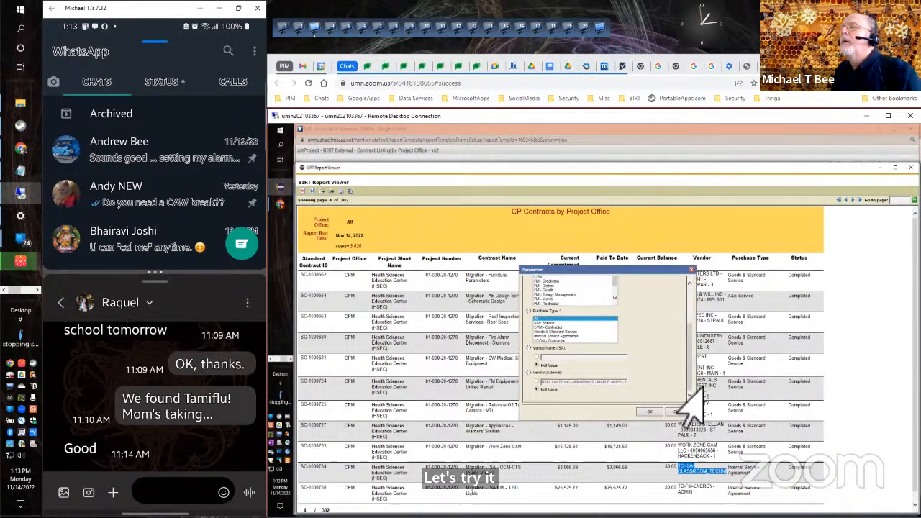
left_click(549, 358)
key("ctrl+v")
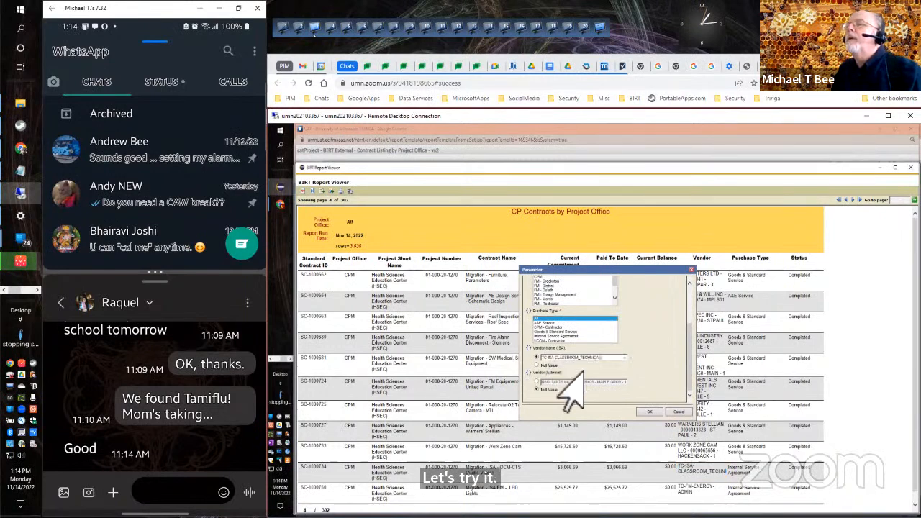
left_click(649, 411)
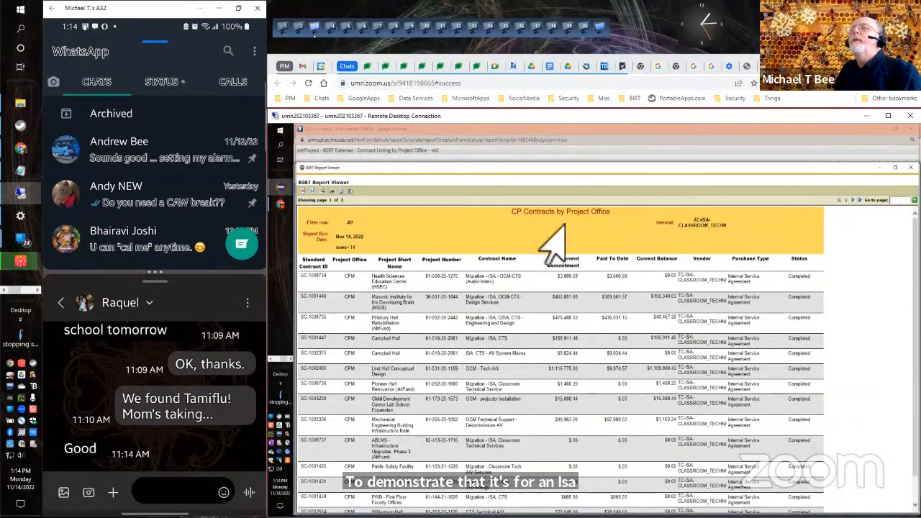
left_click(311, 192)
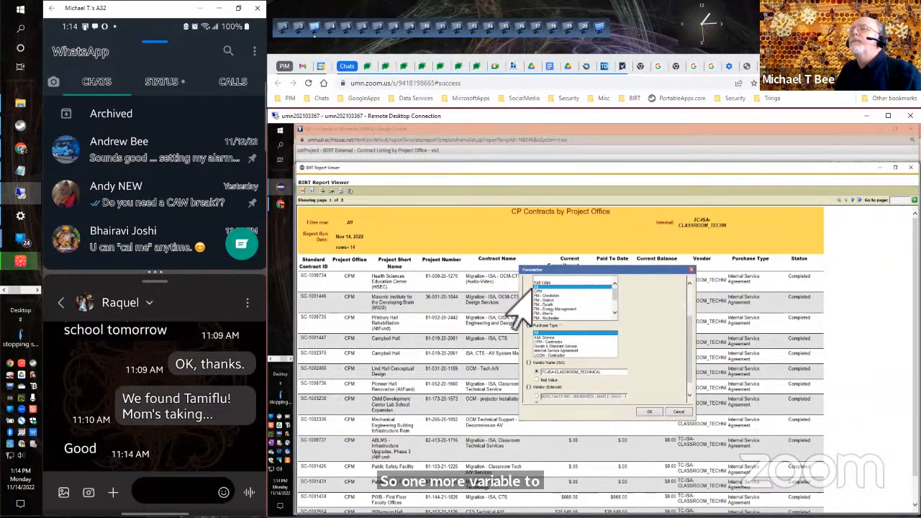
left_click(654, 411)
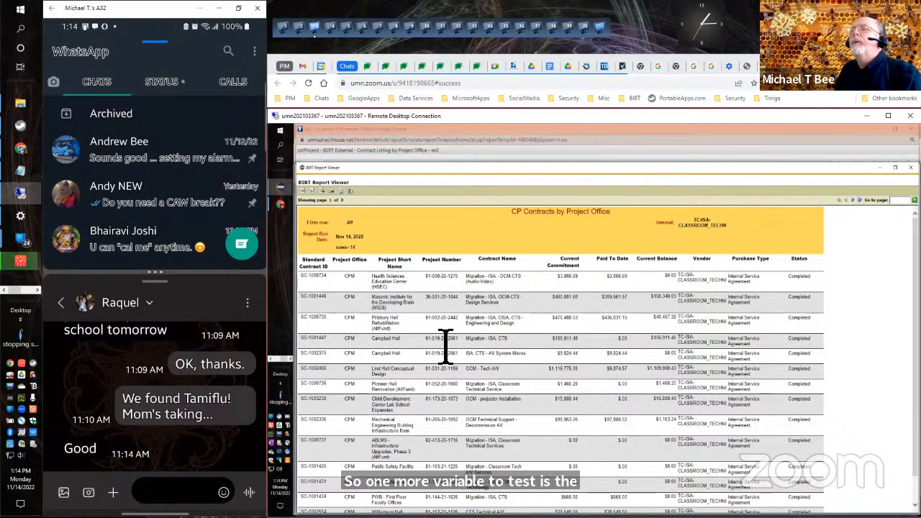
double_click(435, 318)
triple_click(435, 318)
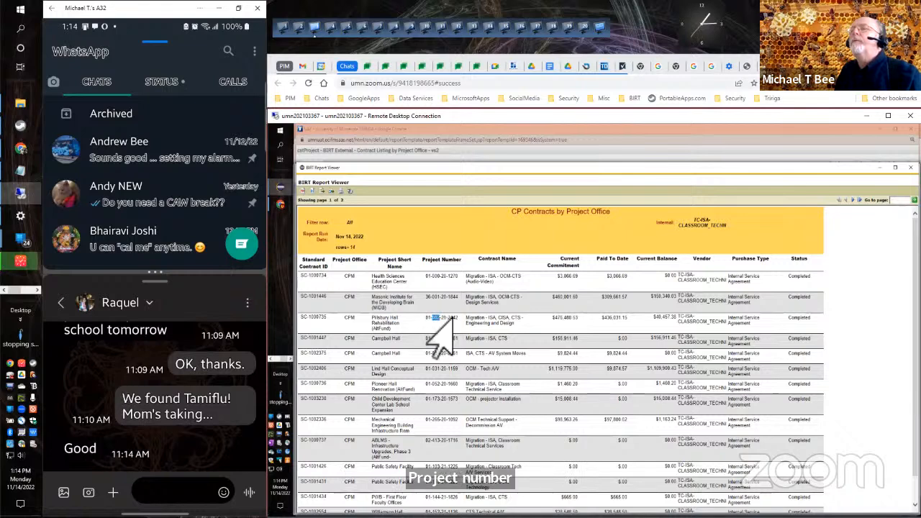
right_click(449, 318)
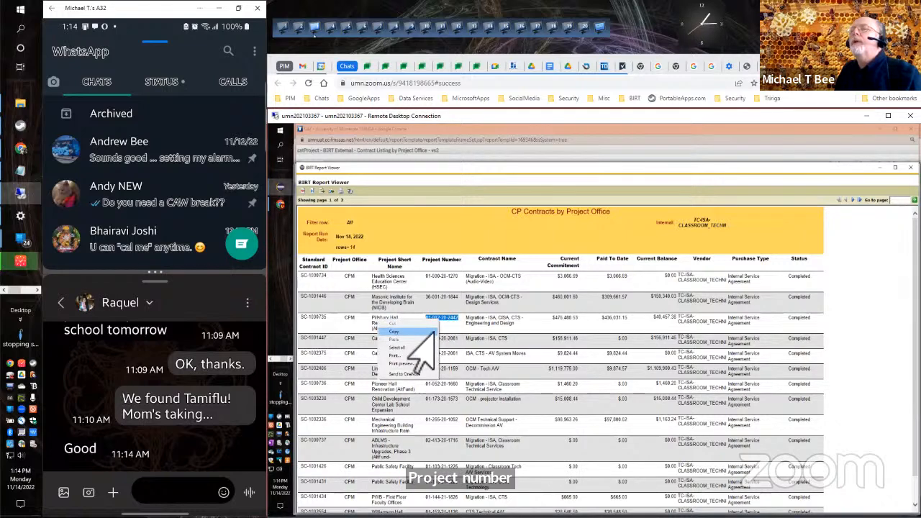
left_click(434, 330)
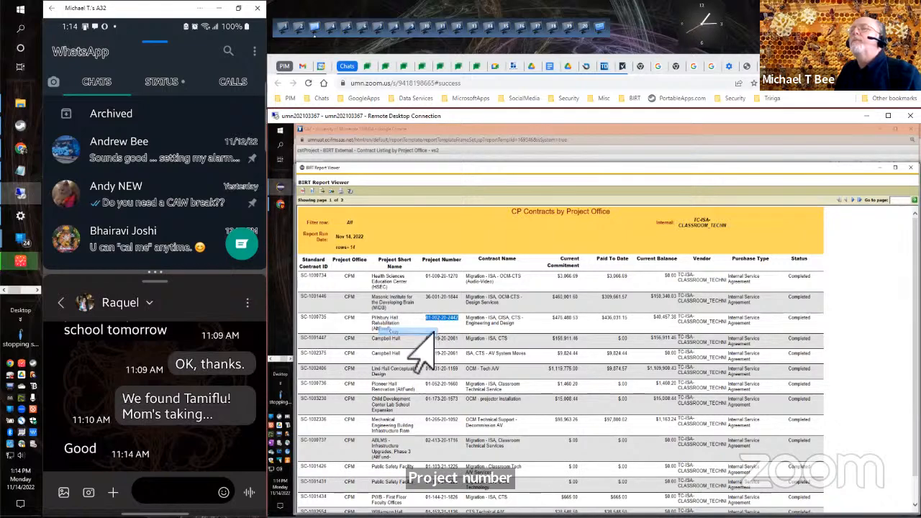
left_click(308, 192)
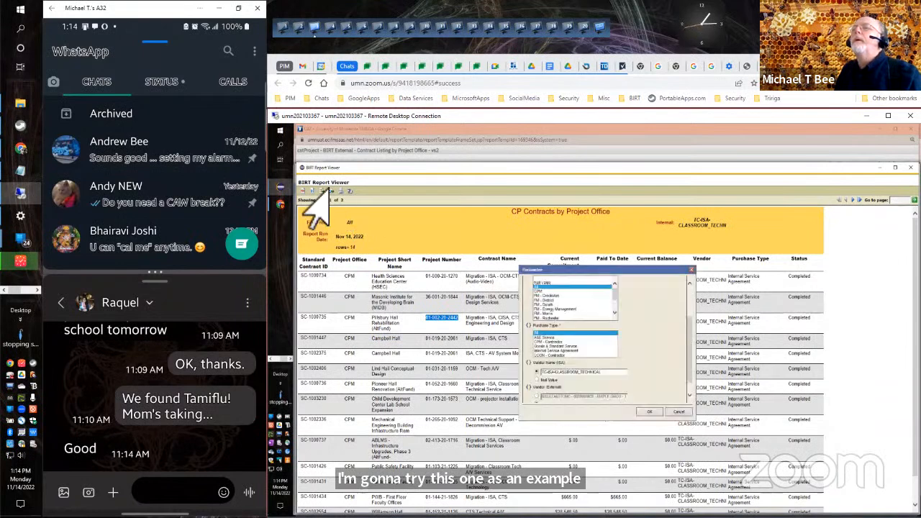
scroll(694, 306, "up", 3)
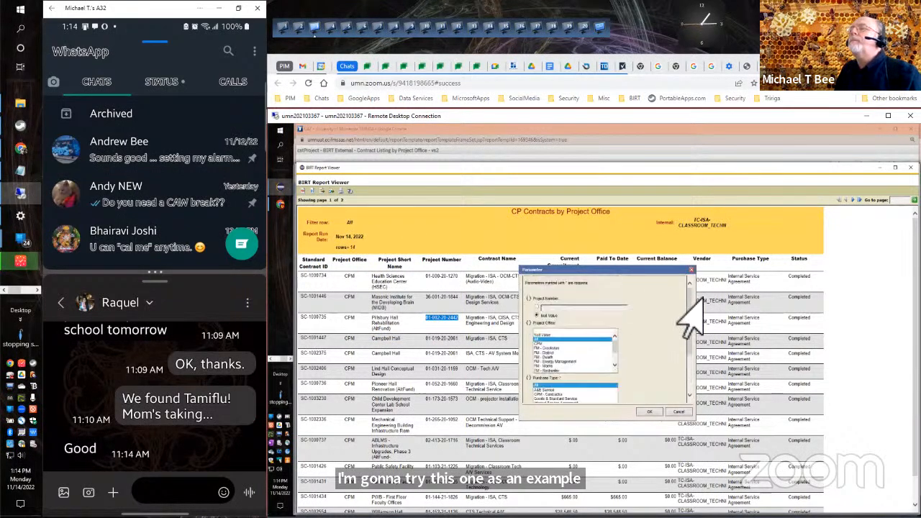
left_click(536, 307)
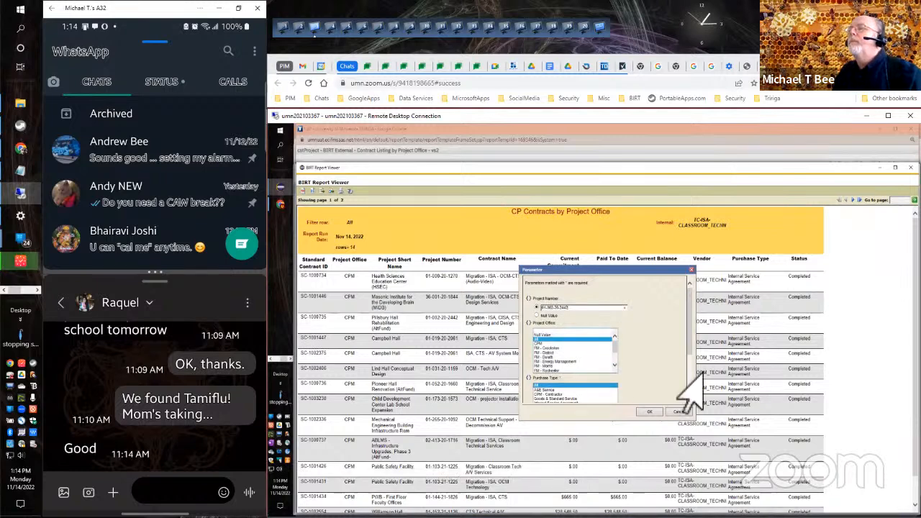
scroll(689, 391, "down", 3)
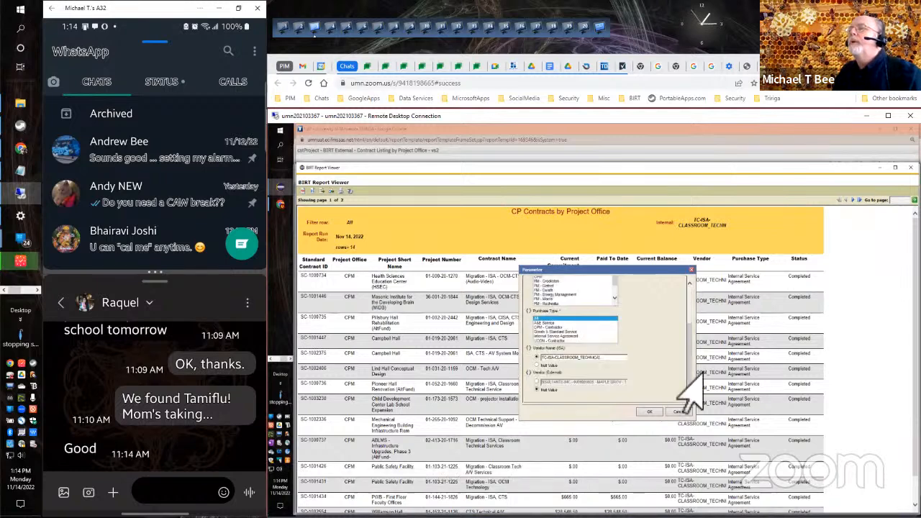
left_click(535, 365)
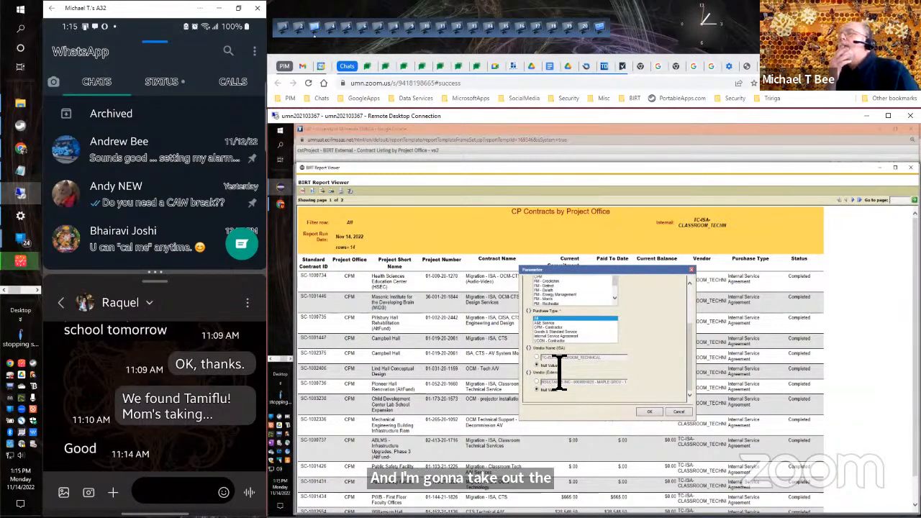
left_click(648, 415)
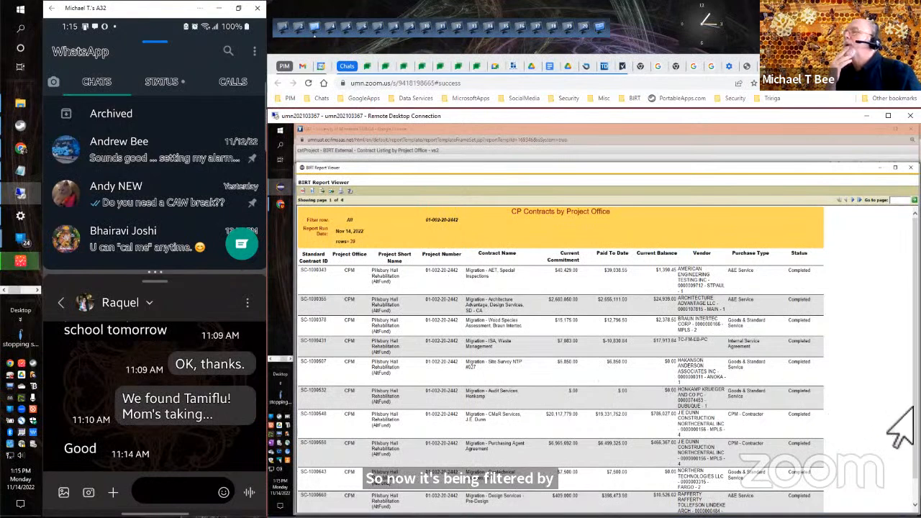
Page through the listing filtered by project number to its fourth page, and close the report viewer.
mouse_move(919, 516)
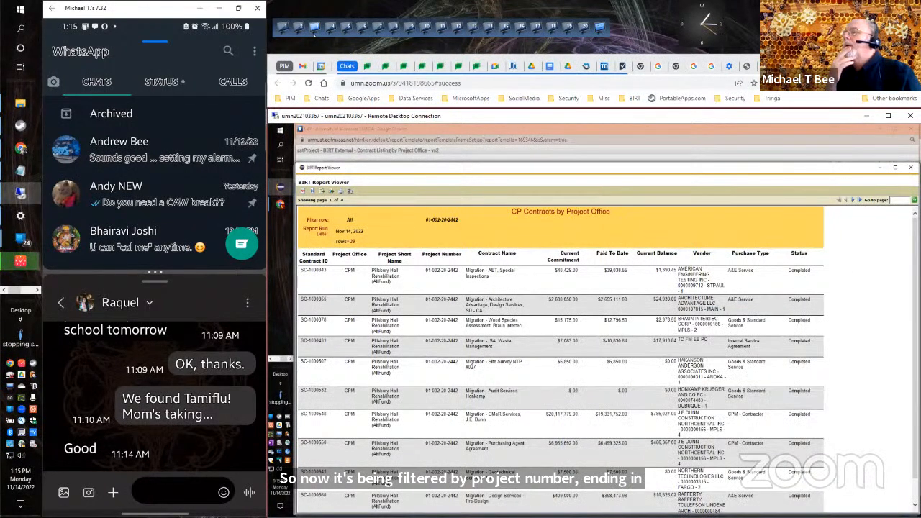
scroll(832, 411, "down", 1)
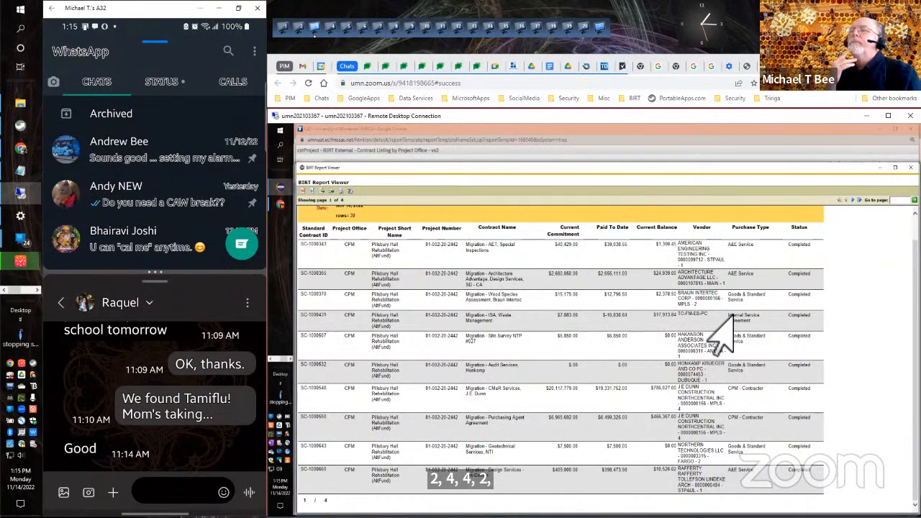
left_click(852, 201)
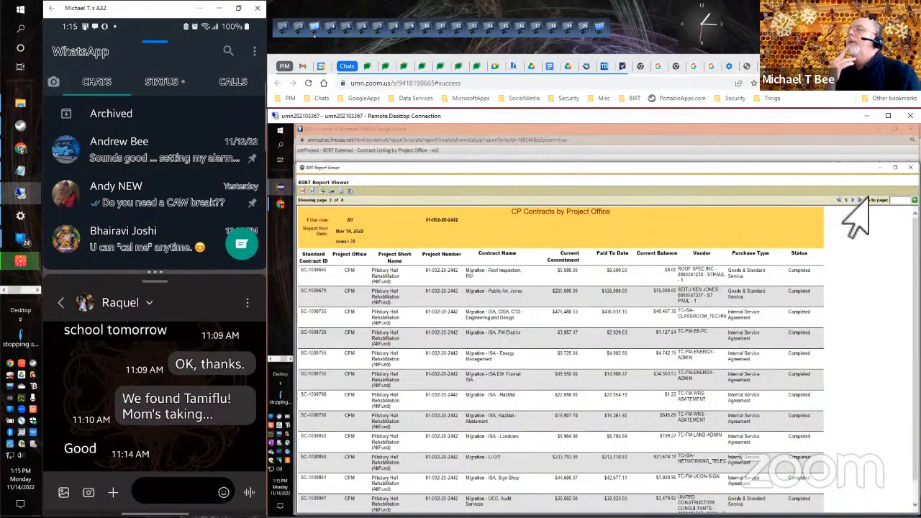
left_click(852, 201)
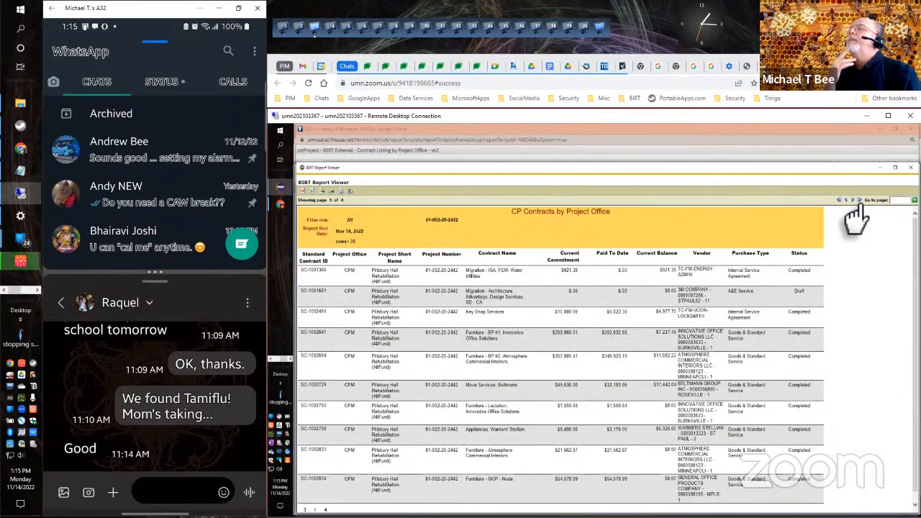
left_click(857, 202)
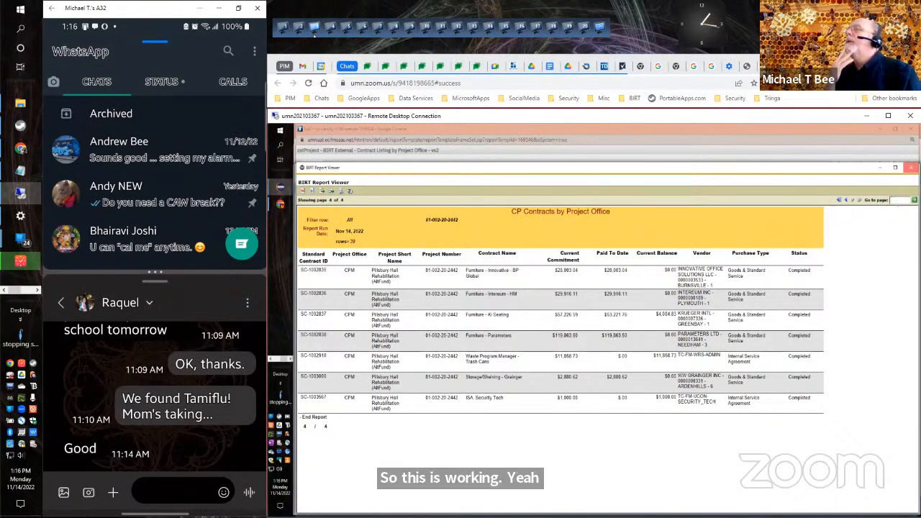
left_click(911, 168)
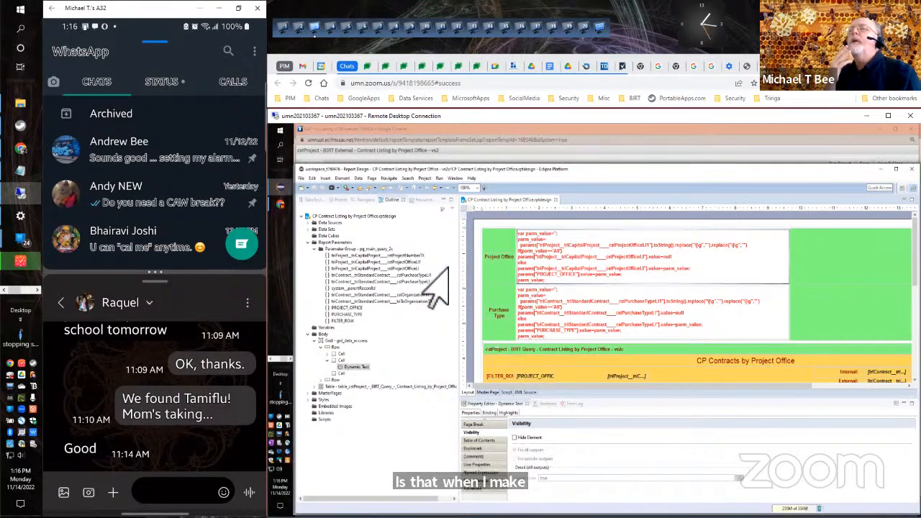
Review the comments on the grd_data_access grid and on the dynamic text in its Project Office row.
left_click(334, 341)
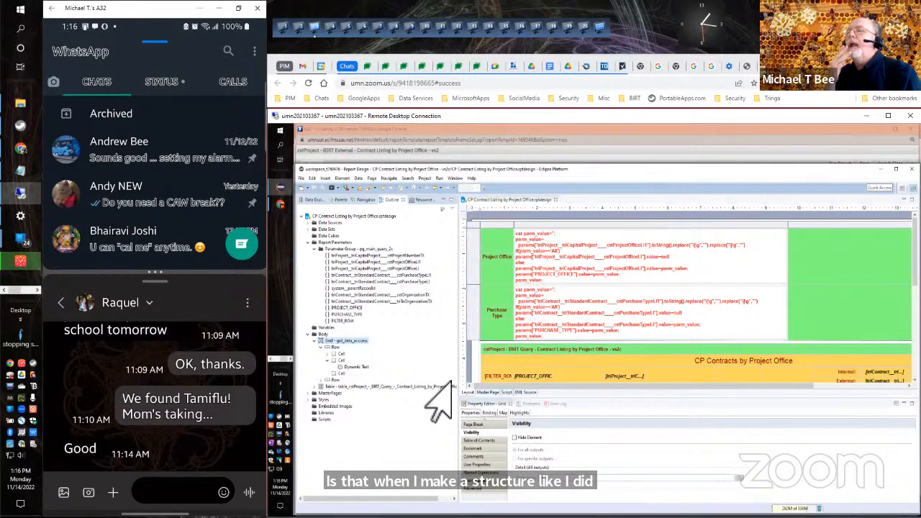
left_click(475, 456)
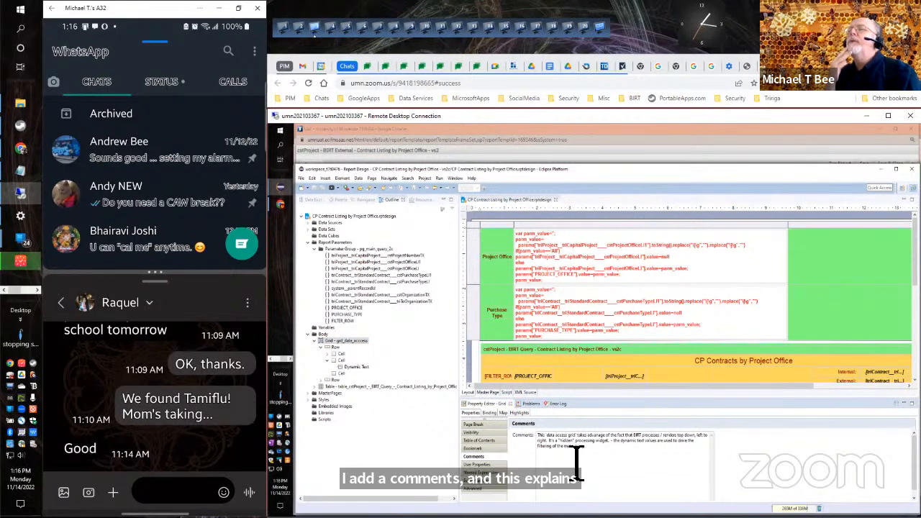
left_click(540, 287)
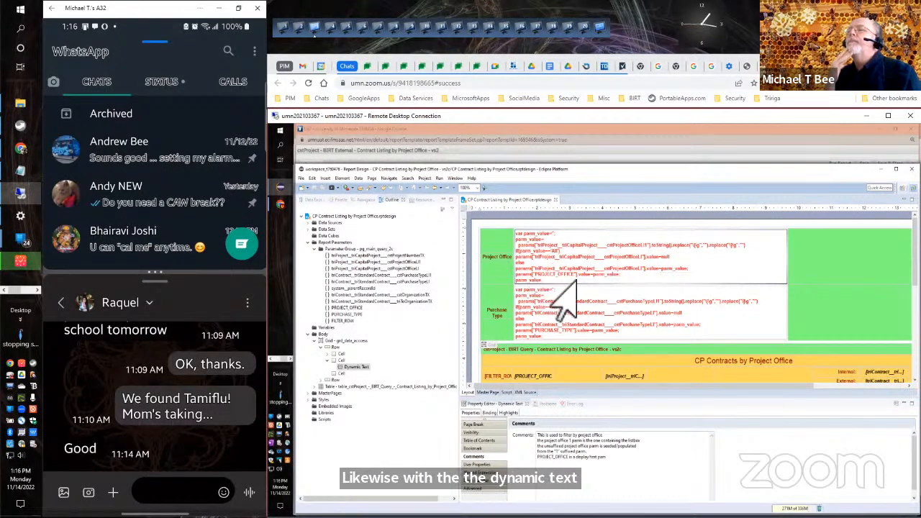
Comment the "cstProject - BIRT Query" header label with "The report design has been named the same as the _report name_.".
left_click(563, 349)
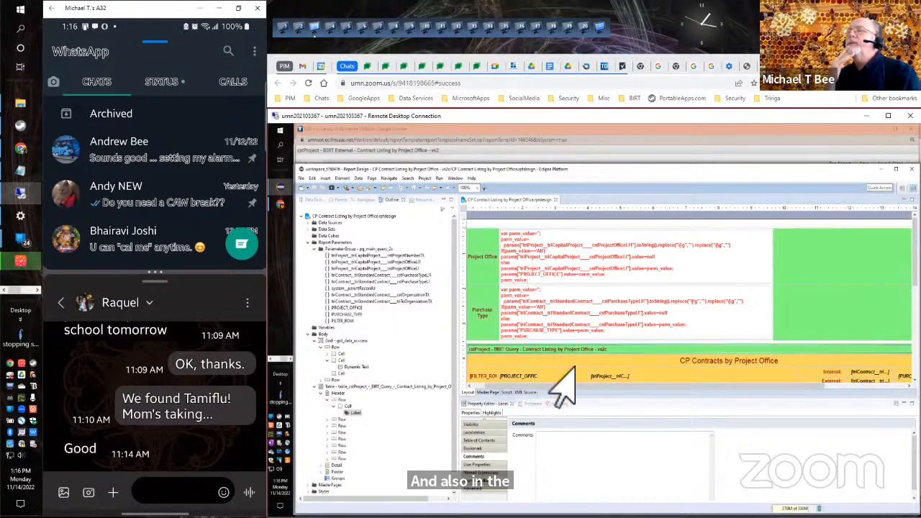
left_click(552, 447)
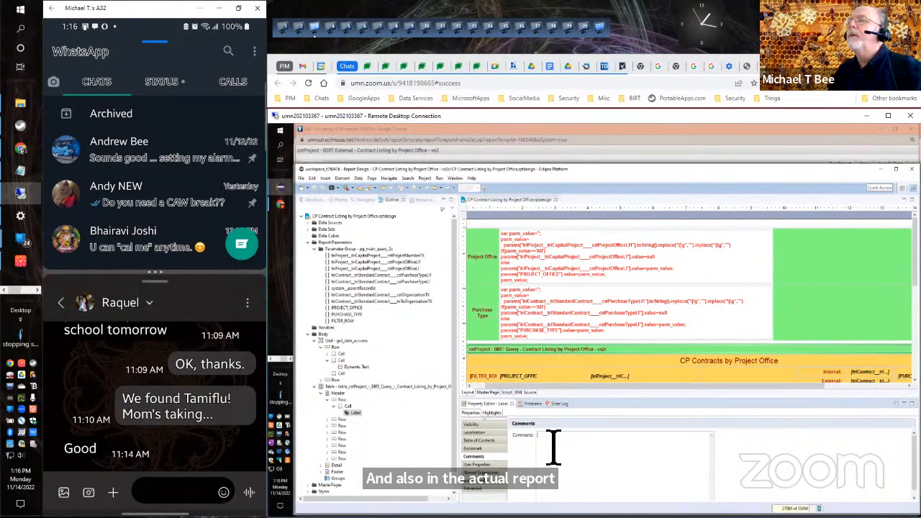
type("The re")
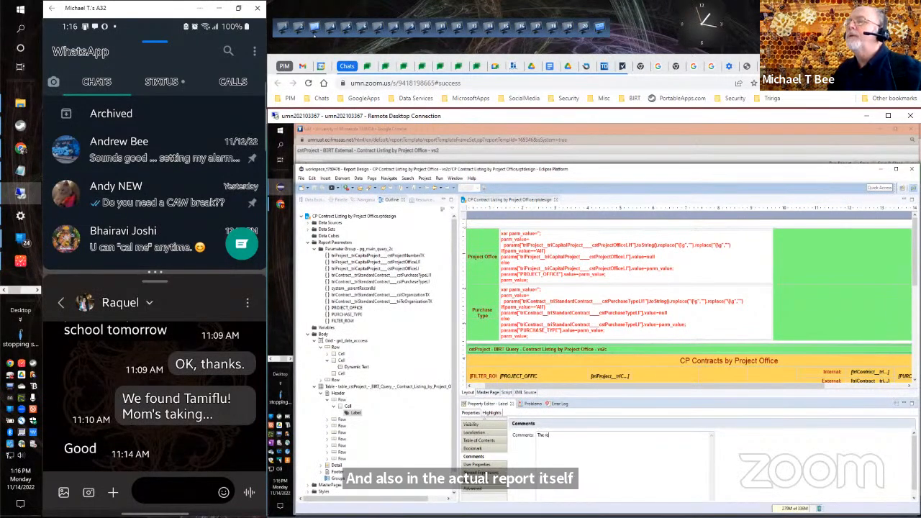
type("port design")
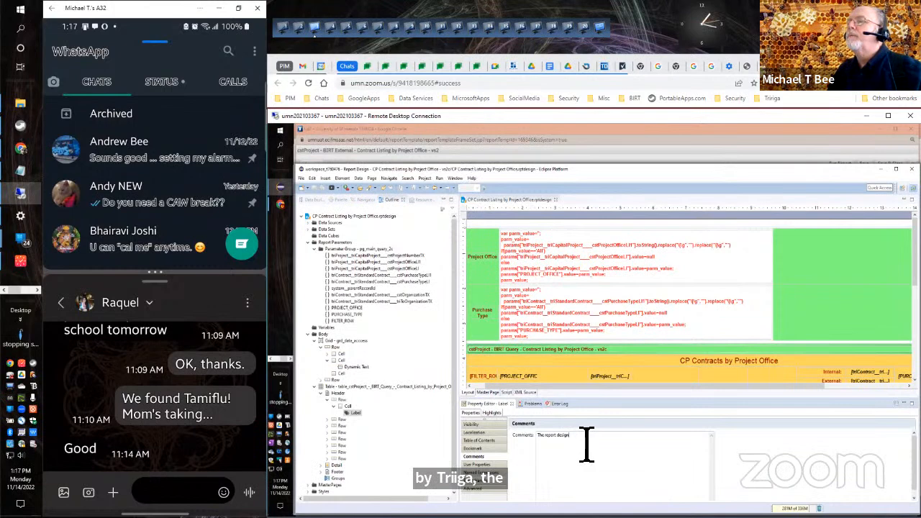
type("has been named ")
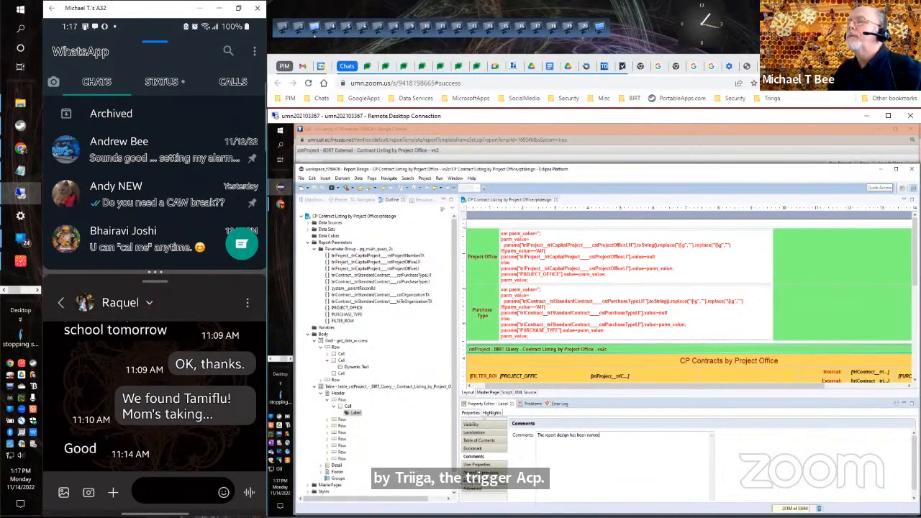
type("the same as the report name")
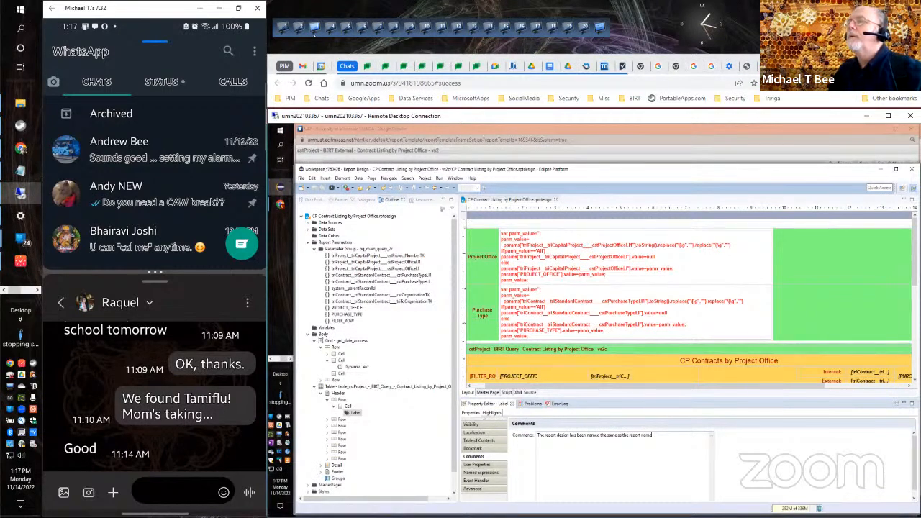
type(".")
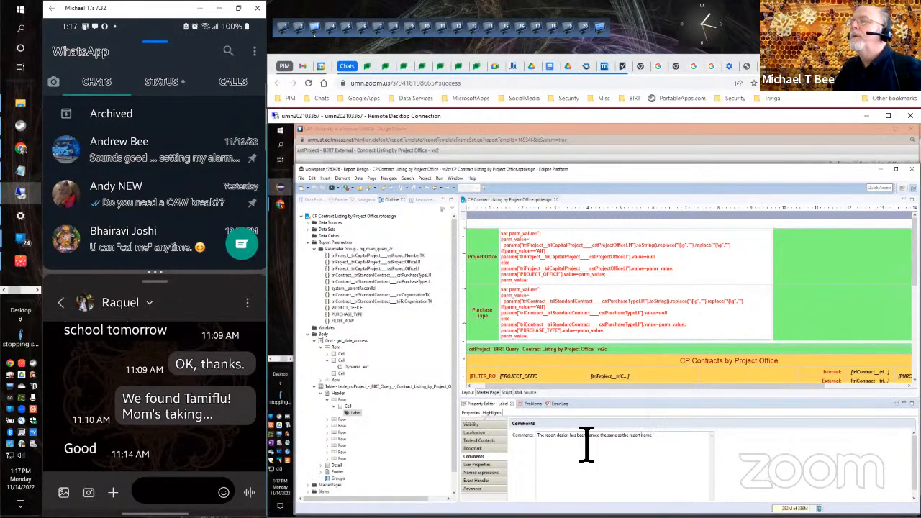
type("_")
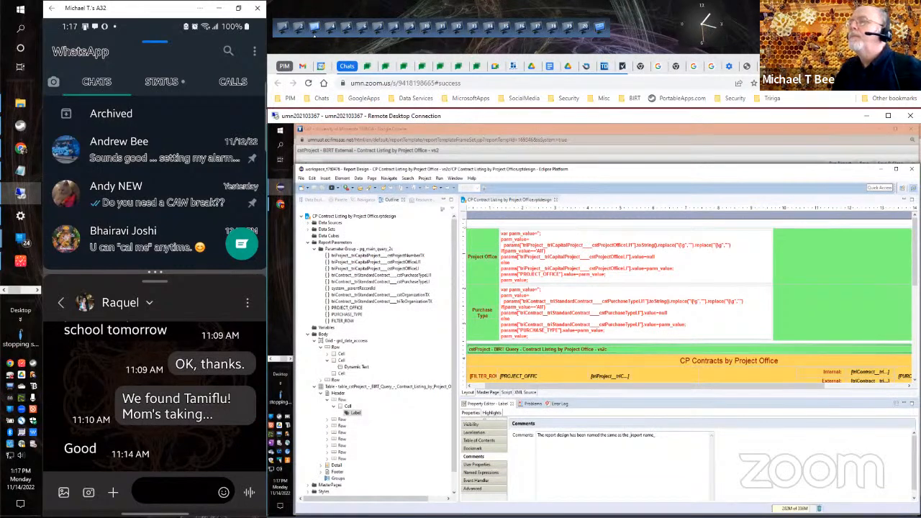
type("This way")
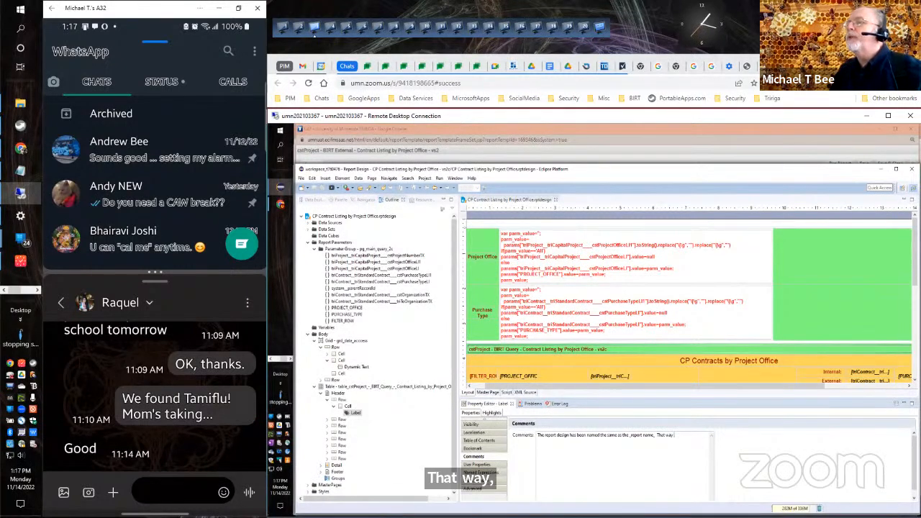
type("  when outputs are generated a fi")
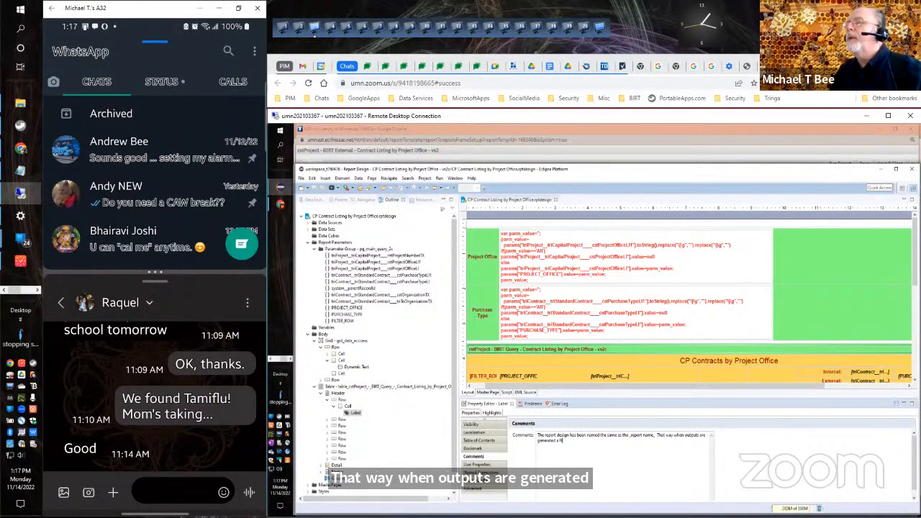
key("BackSpace")
type("riendly name is gene")
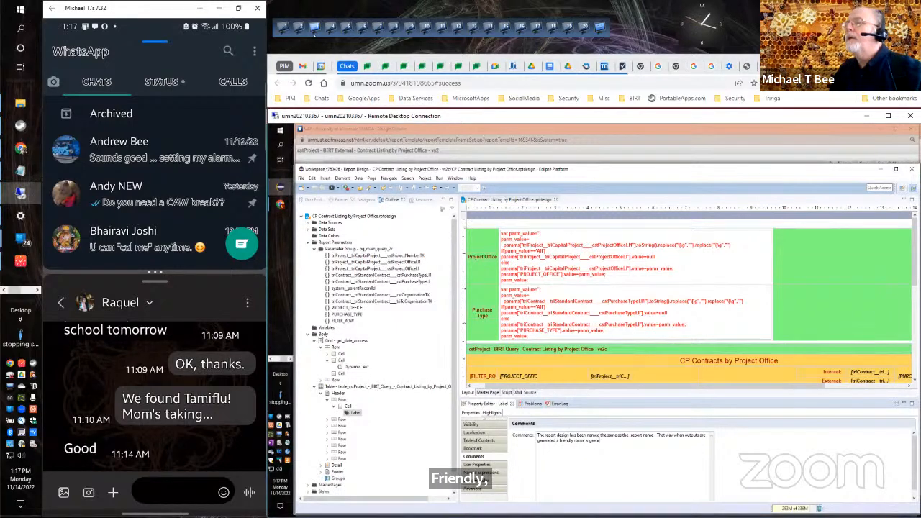
Continue the label's comment with "That way when outputs are generated a friendly name is generated.".
key("BackSpace")
key("BackSpace")
key("BackSpace")
type("nerated.")
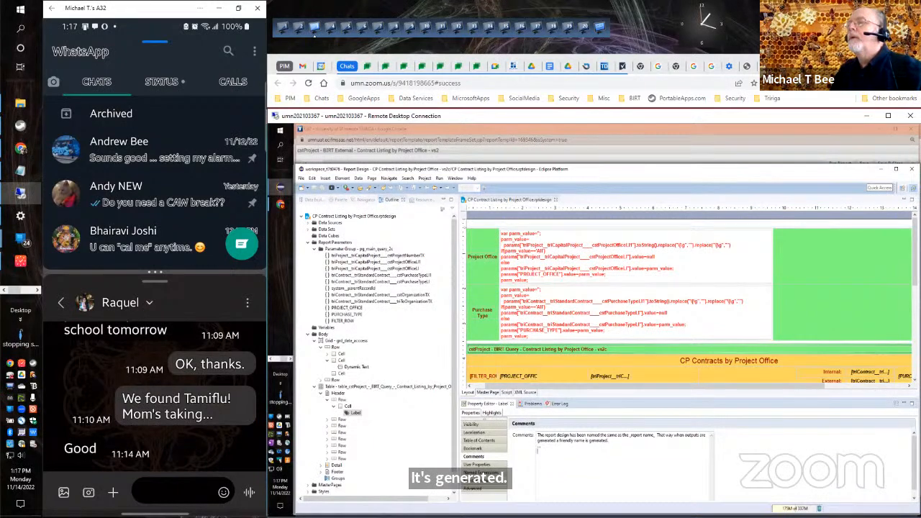
Add a new paragraph to the label's comment: "This renamed .rptdesign is what was packaged for the external query and the omps".
type("This renamed")
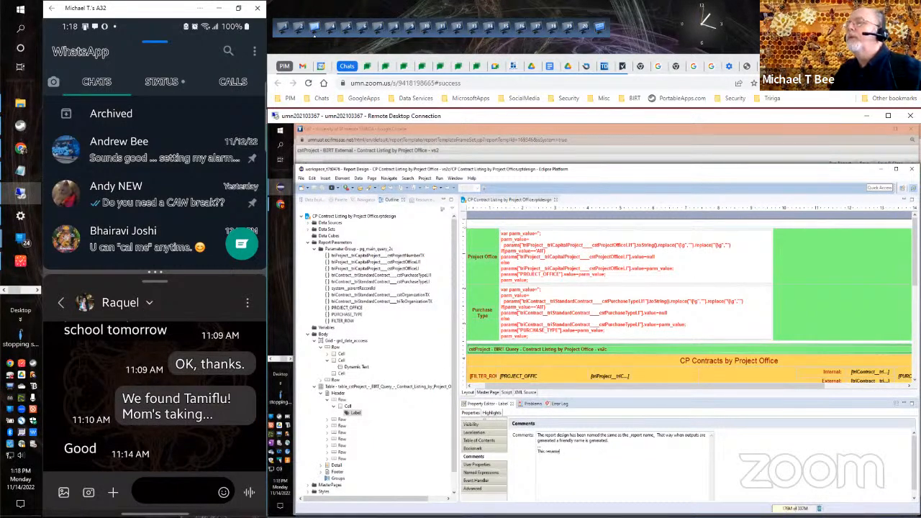
type(" .rptd")
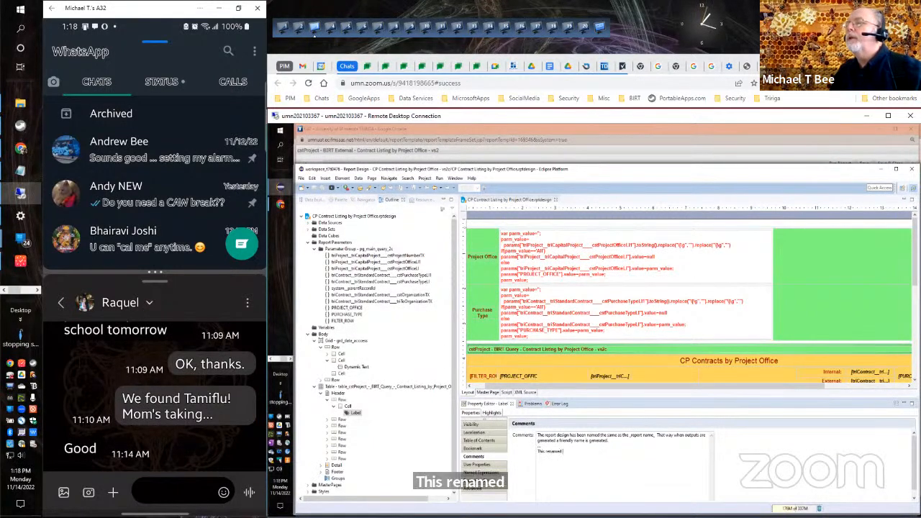
type("esign is what")
type(" y")
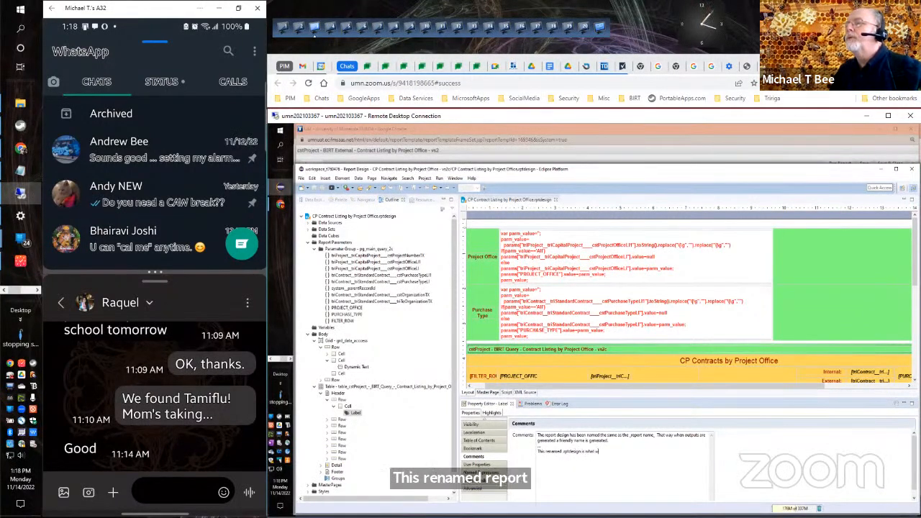
type("ou")
type(" packaged for the exte")
type("rnal query")
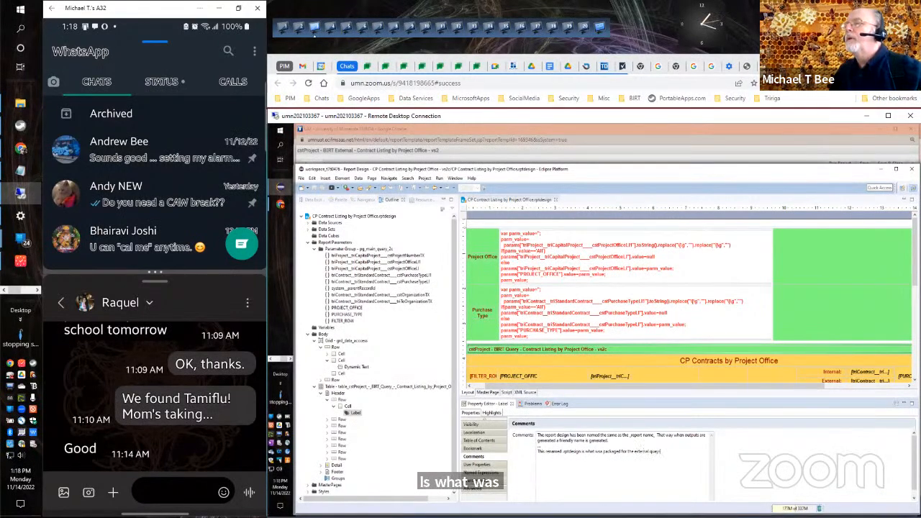
type(" and the")
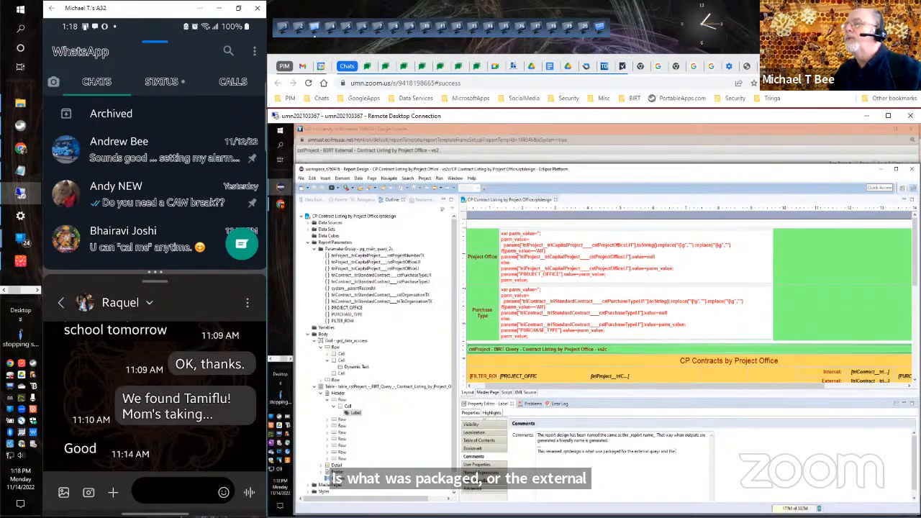
type(" omps")
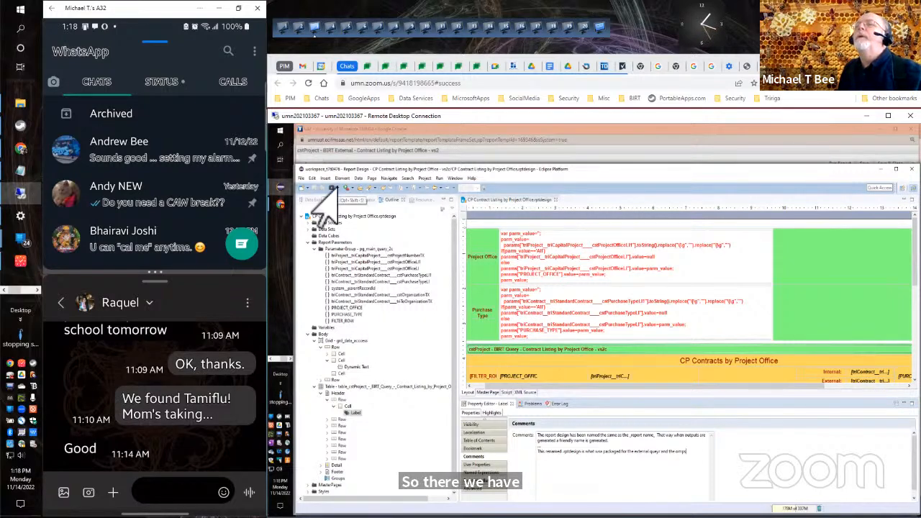
left_click(553, 391)
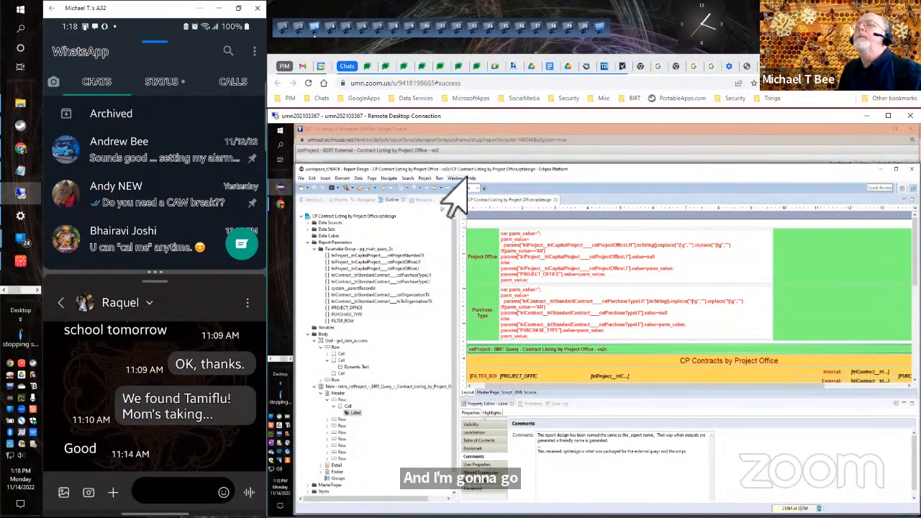
Set up an archive file export of the "CP Contract Listing by Project Office - vs2c" project, leaving out its .project file.
left_click(302, 178)
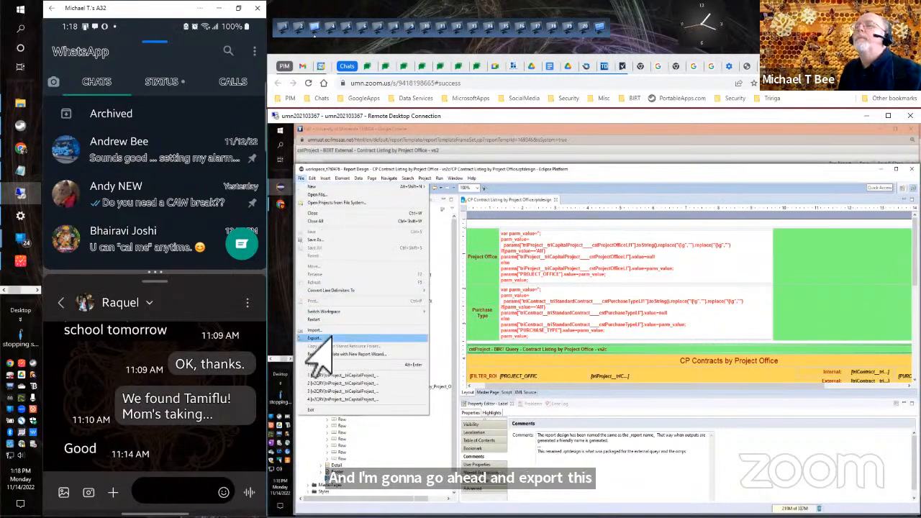
left_click(323, 338)
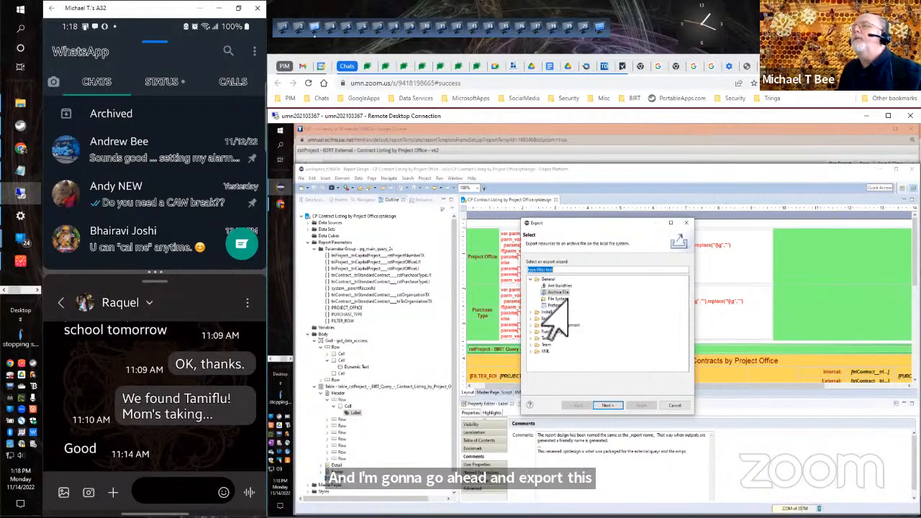
left_click(606, 406)
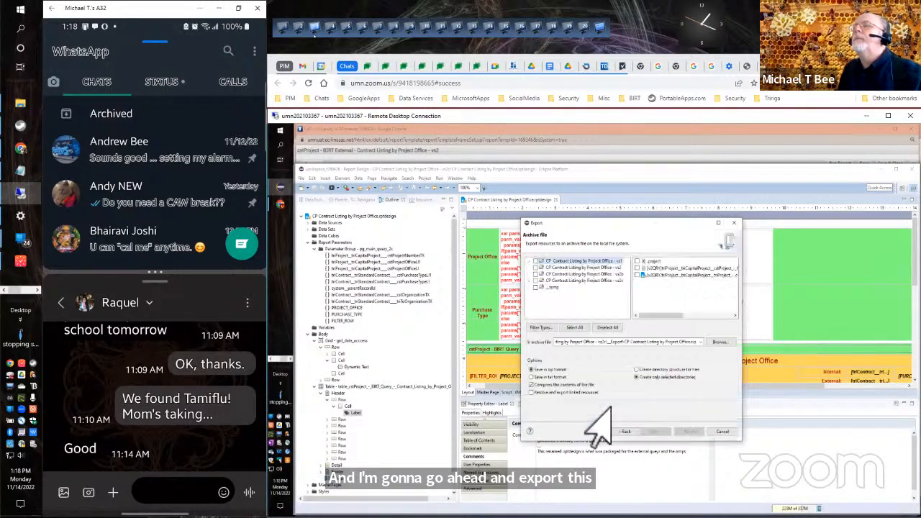
left_click(555, 281)
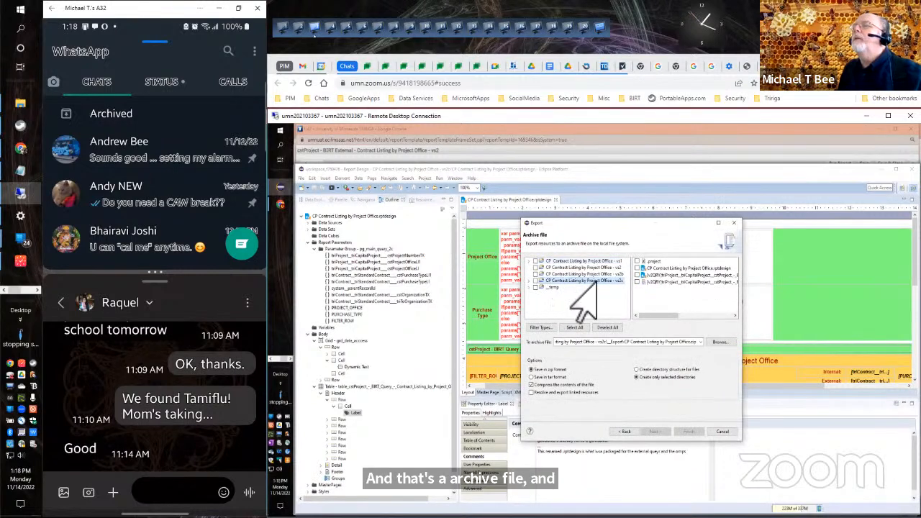
left_click(537, 282)
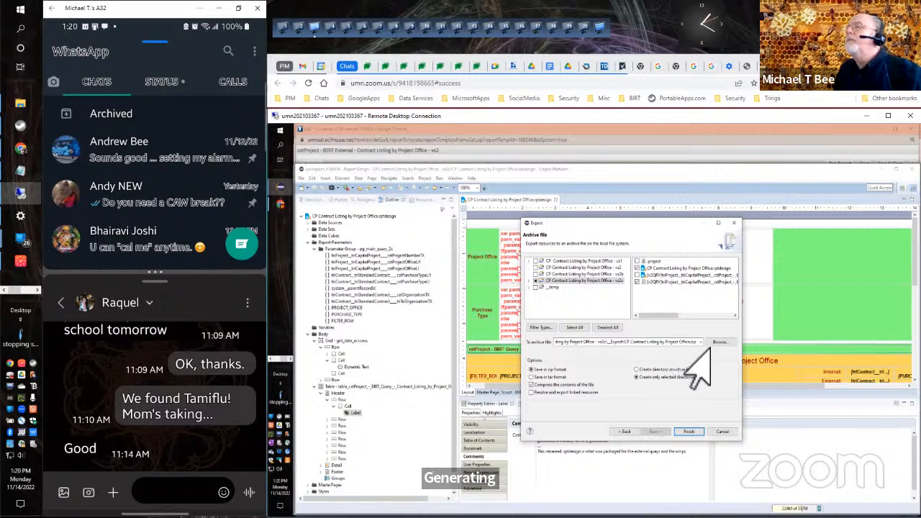
Try to export the project over the existing CP Contract Listing by Project Office.zip, saving the modified report design on the way.
left_click(689, 432)
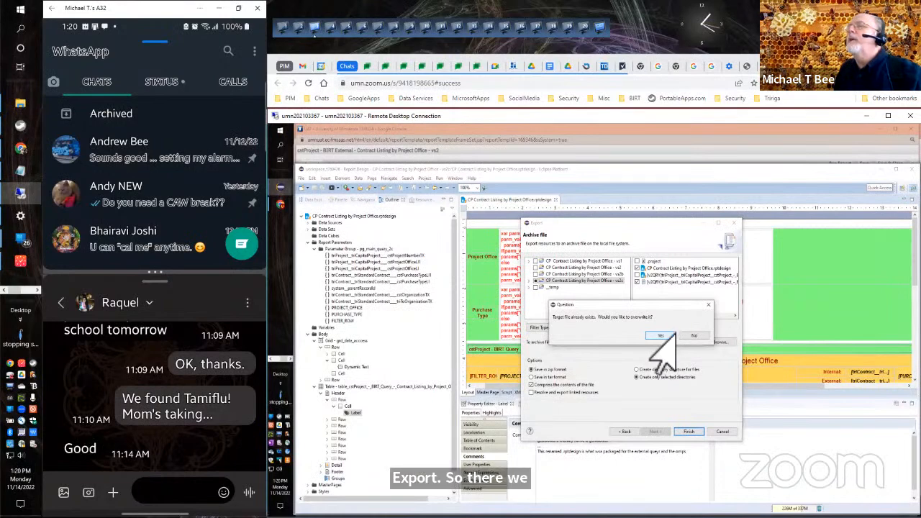
left_click(657, 336)
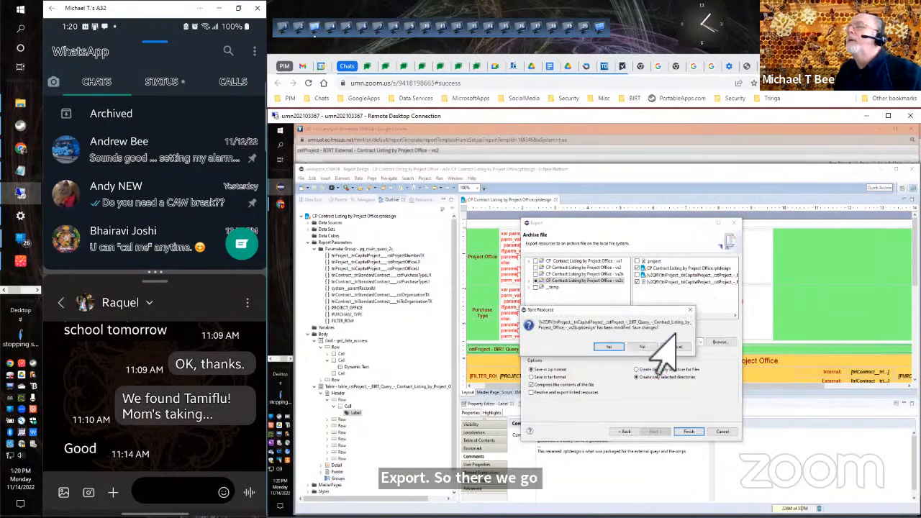
left_click(604, 348)
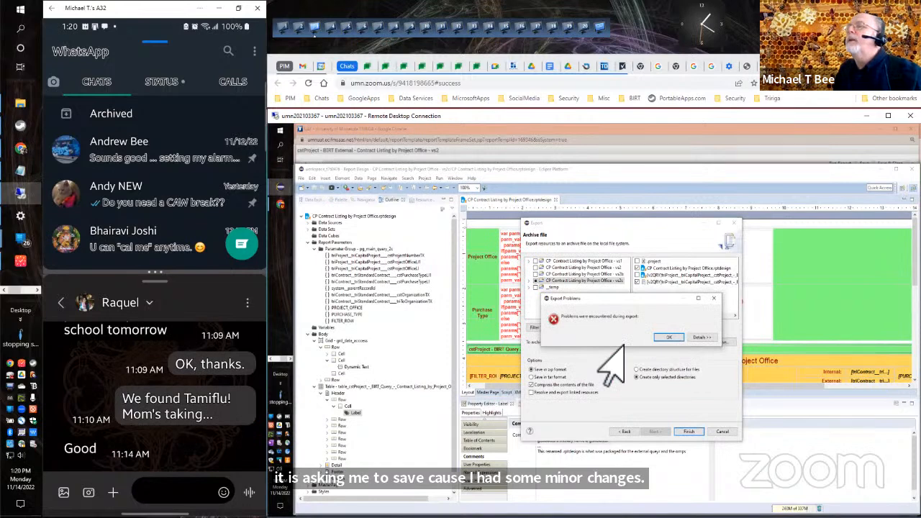
left_click(671, 337)
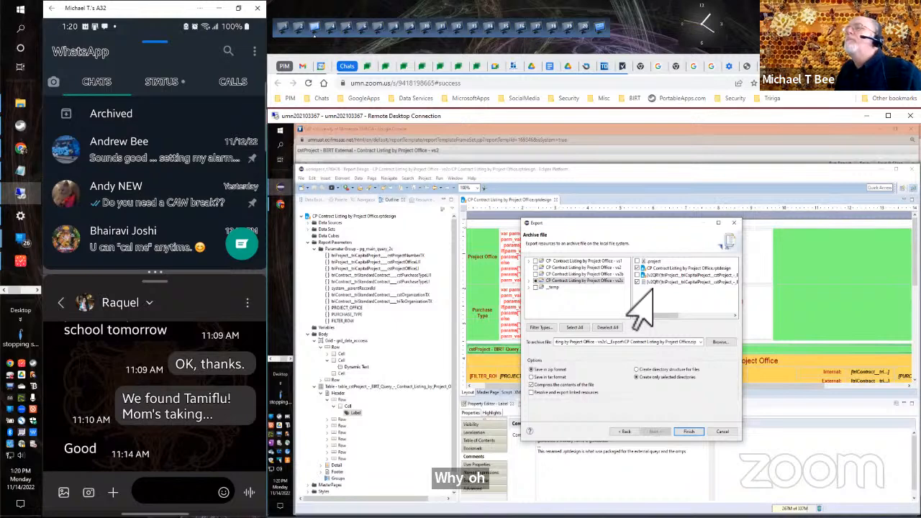
Exclude the vs2c project's .settings, __DOC and __Export folders and export again, overwriting the existing archive.
left_click(528, 280)
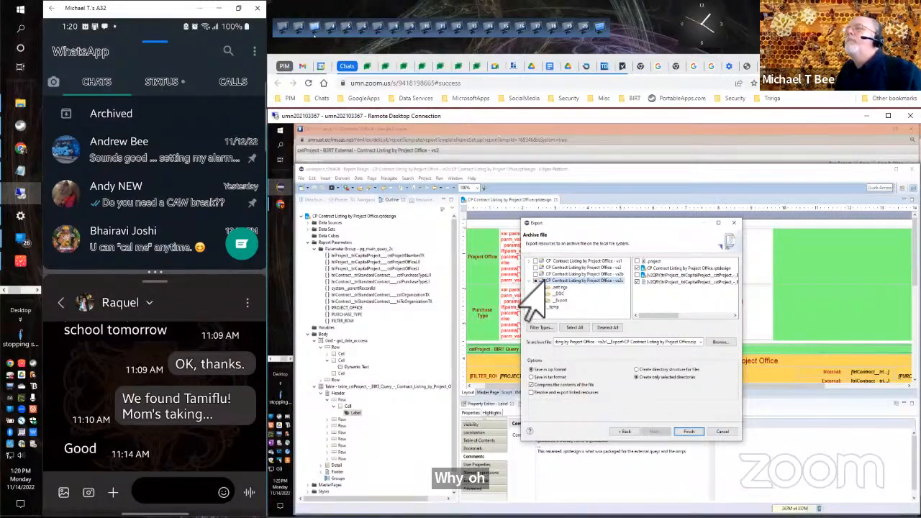
left_click(542, 287)
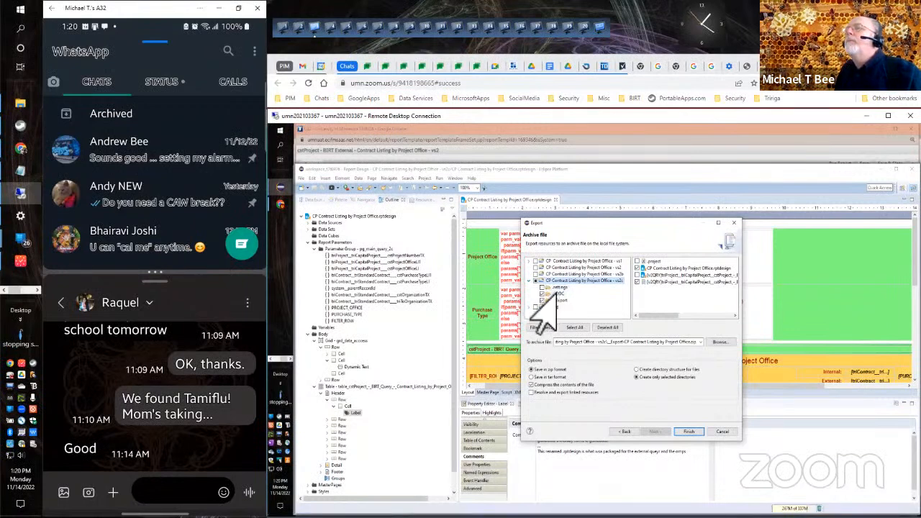
left_click(542, 294)
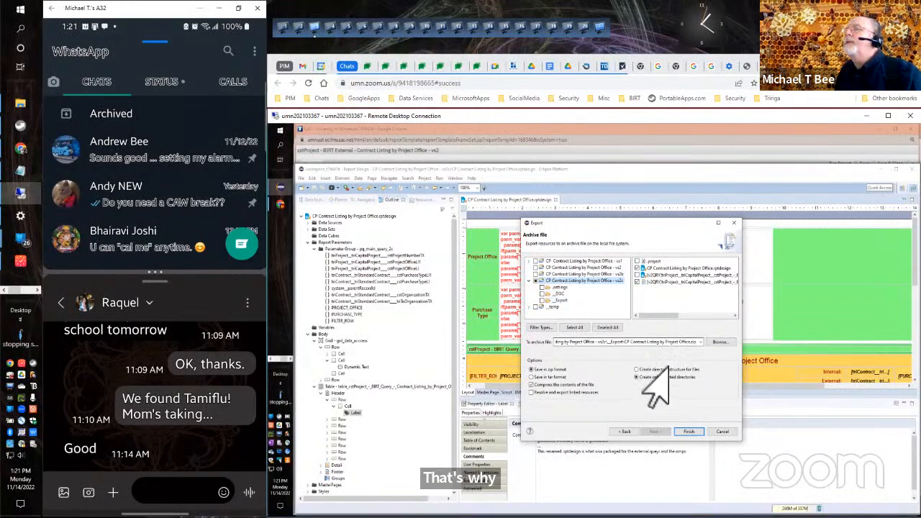
left_click(687, 432)
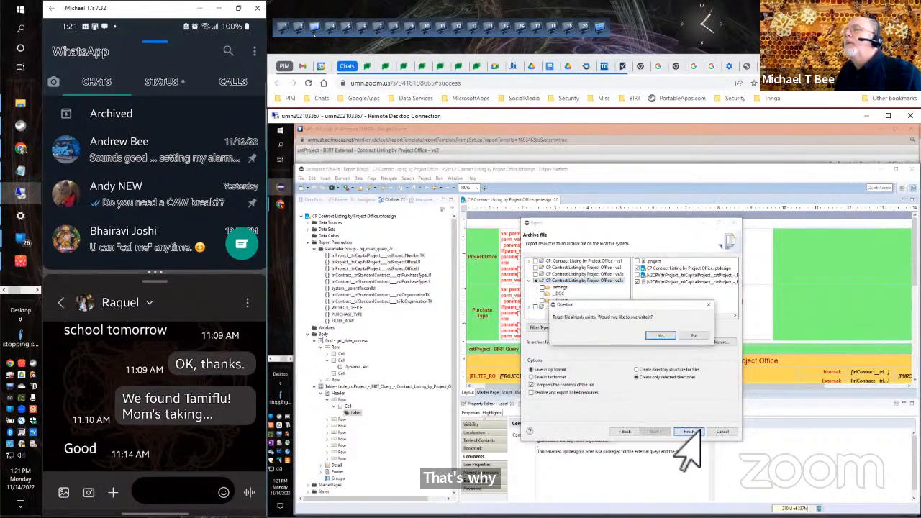
left_click(660, 336)
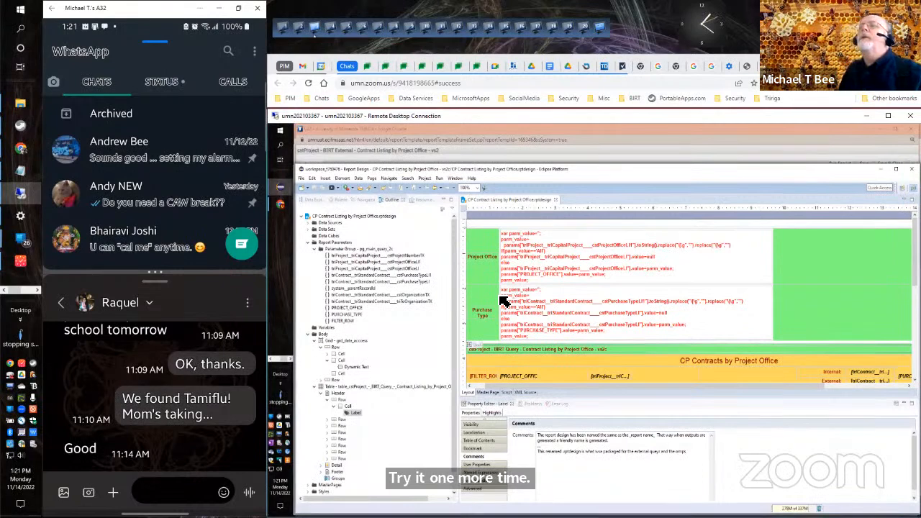
Close the "cstProject - BIRT External - Contract Listing by Project Office - vs2" query window and switch to the My Reports browser window.
left_click(446, 135)
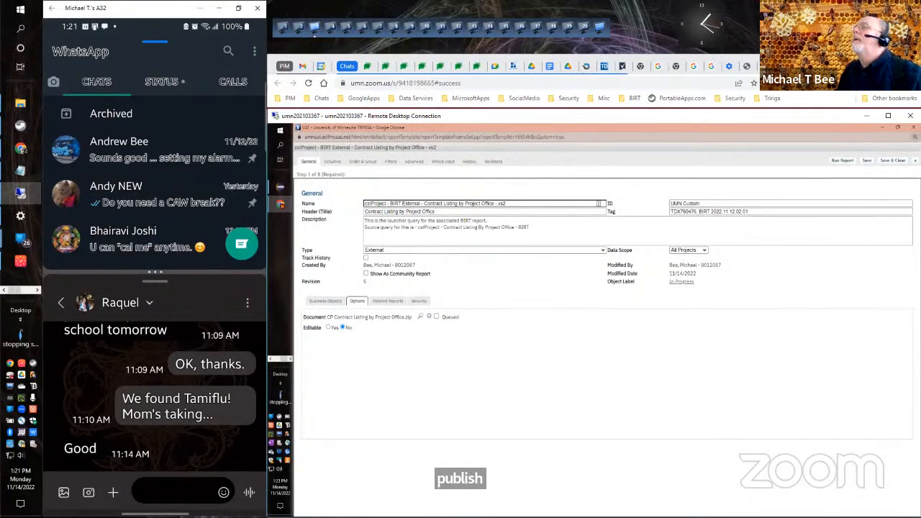
left_click(913, 127)
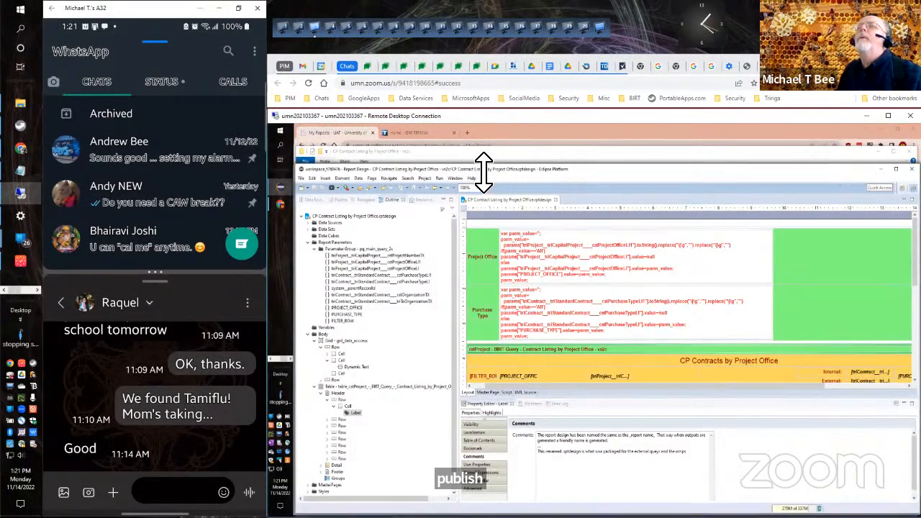
mouse_move(280, 205)
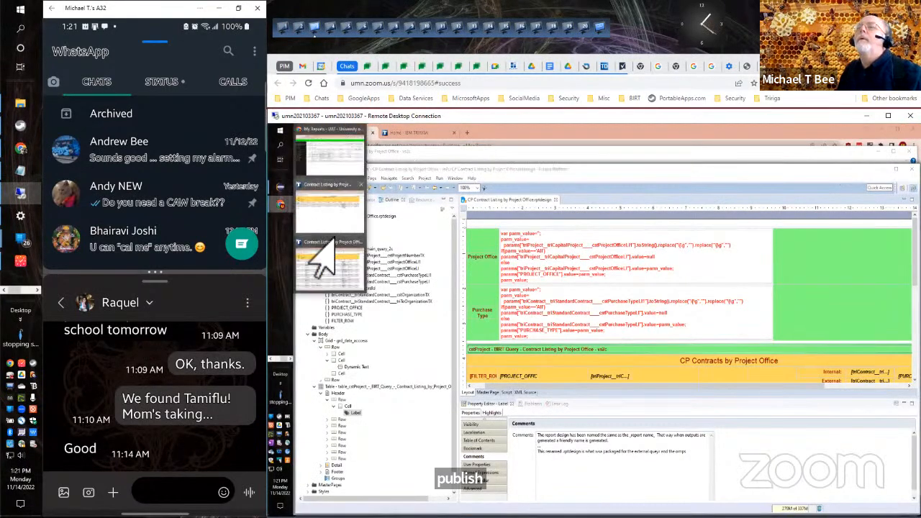
left_click(319, 234)
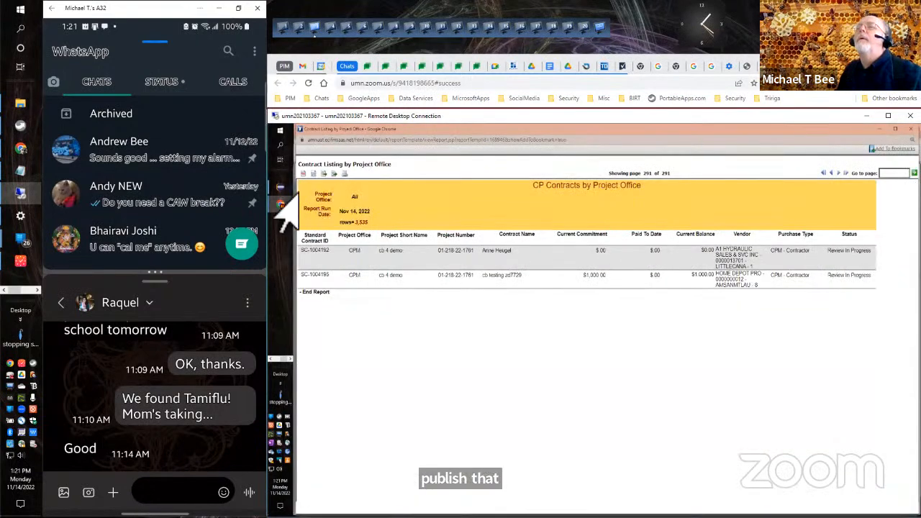
mouse_move(280, 203)
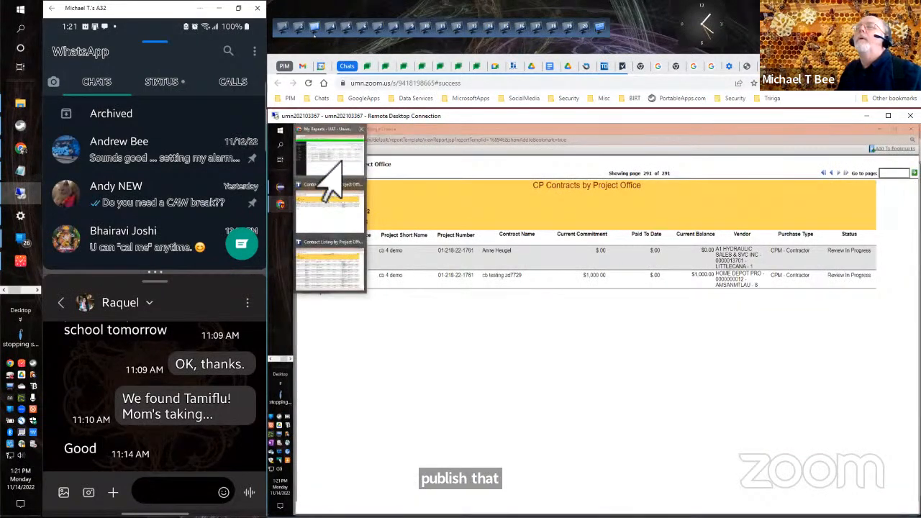
left_click(320, 165)
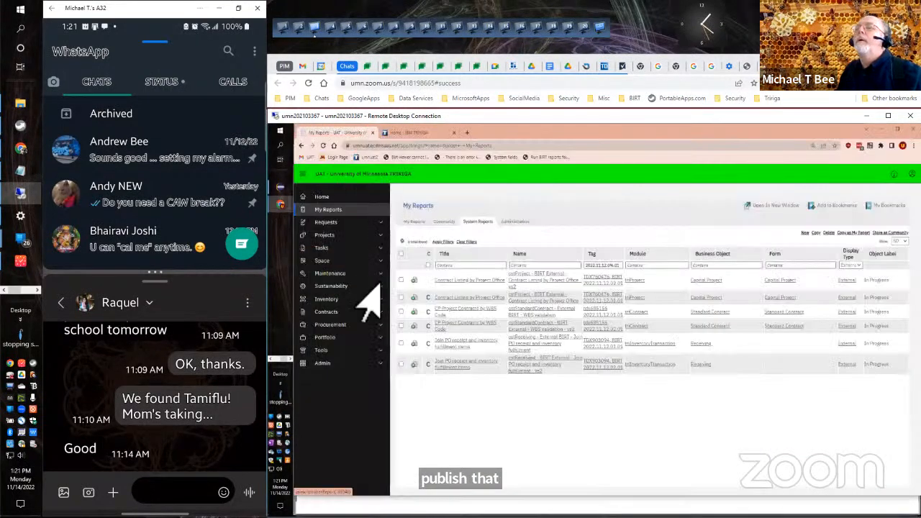
Try to open the Tools page, and log out of the TRIRIGA session.
left_click(326, 353)
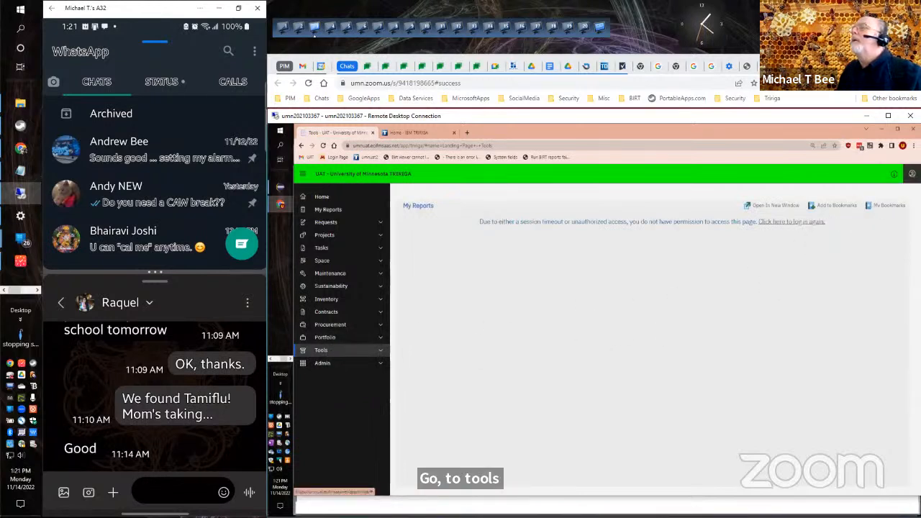
left_click(911, 173)
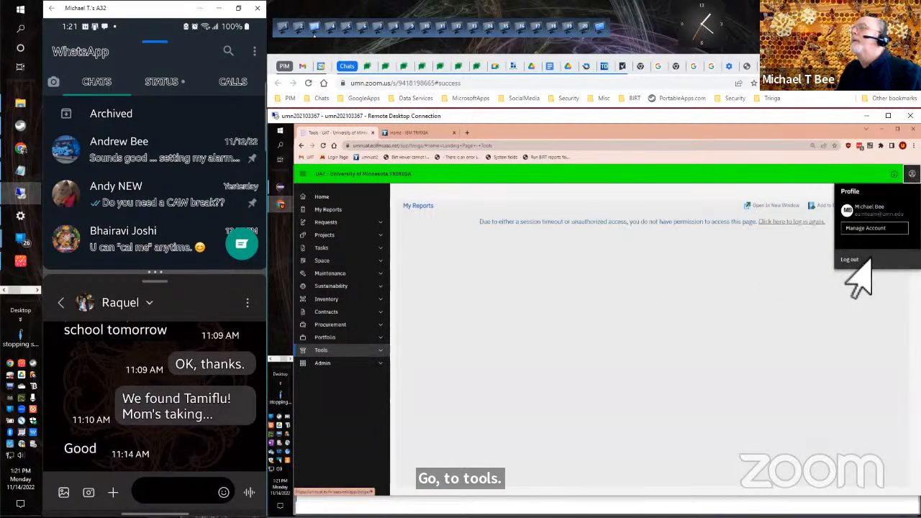
left_click(851, 261)
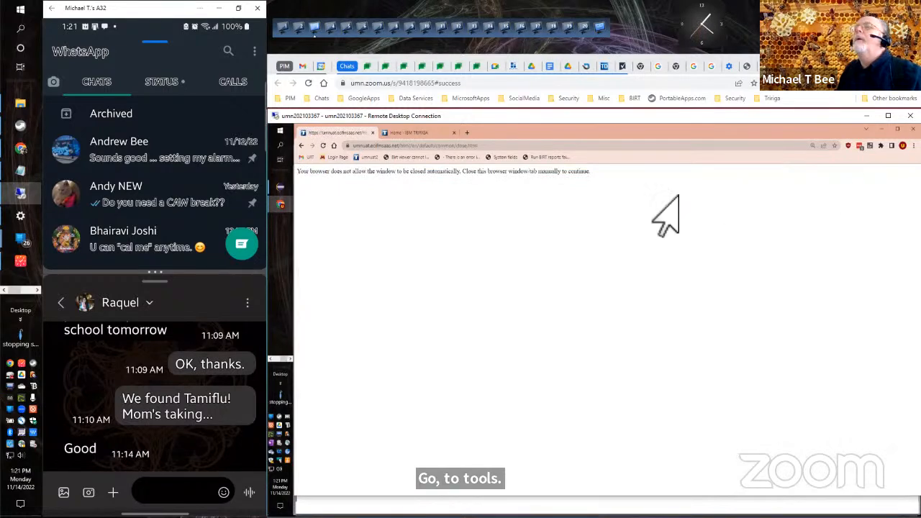
Open the University of Minnesota sign-in page for UAT, sign in and request a Duo push.
left_click(354, 158)
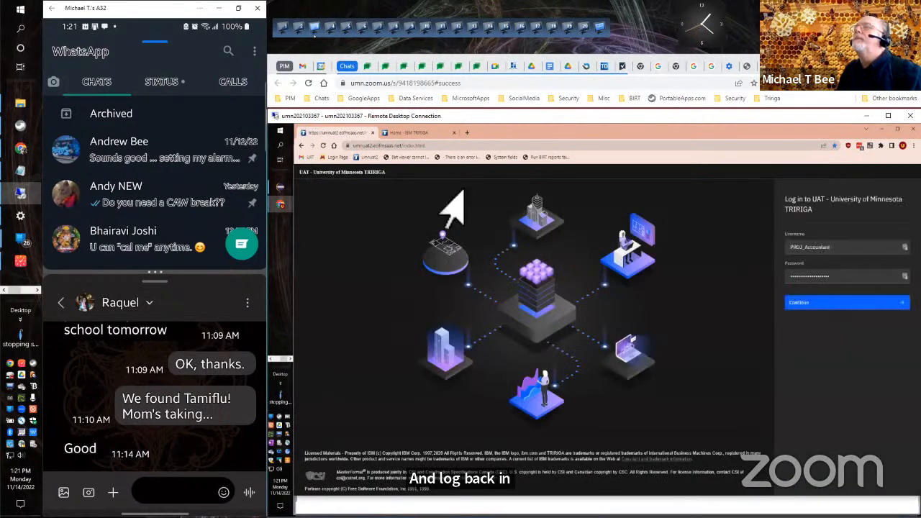
left_click(348, 159)
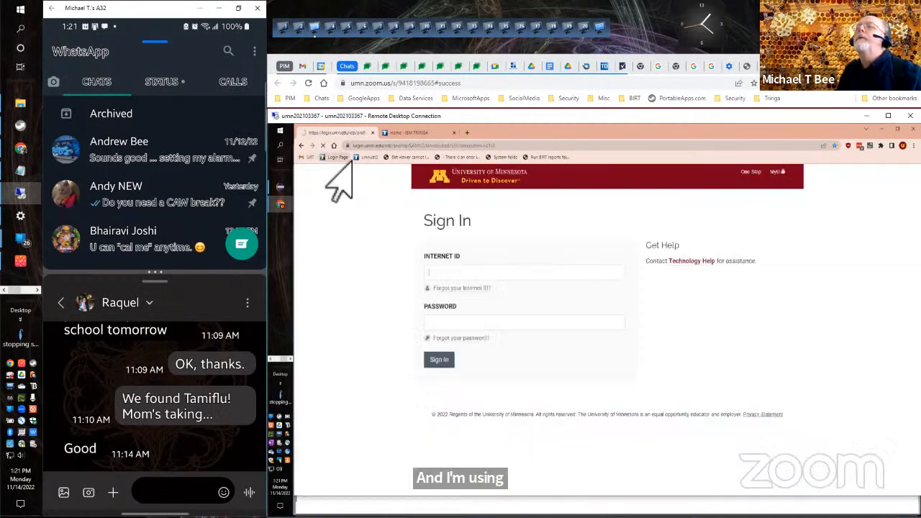
left_click(439, 359)
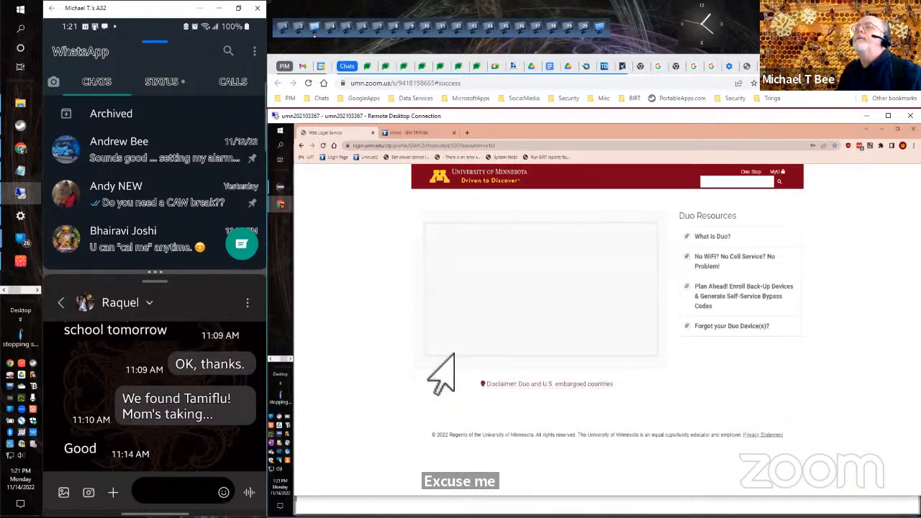
left_click(620, 245)
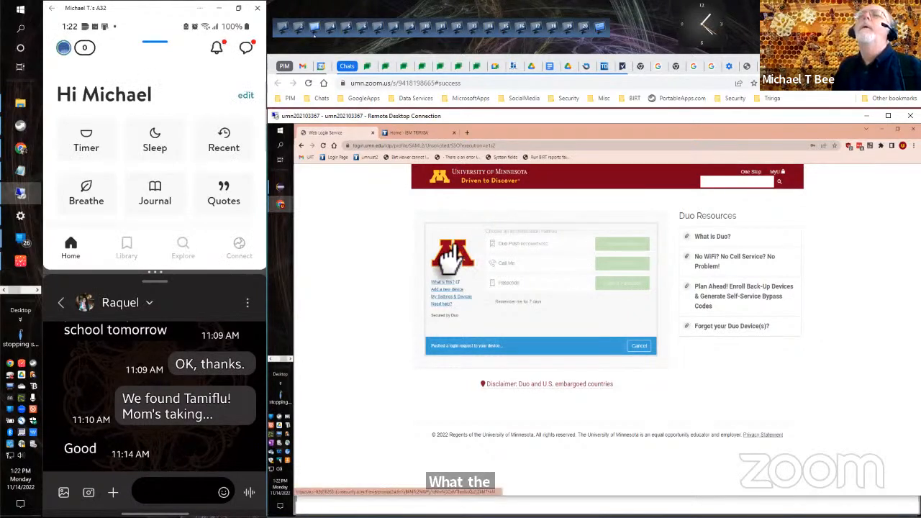
Return the mirrored phone to WhatsApp and replace the pending Duo login request with a new push.
left_click(57, 7)
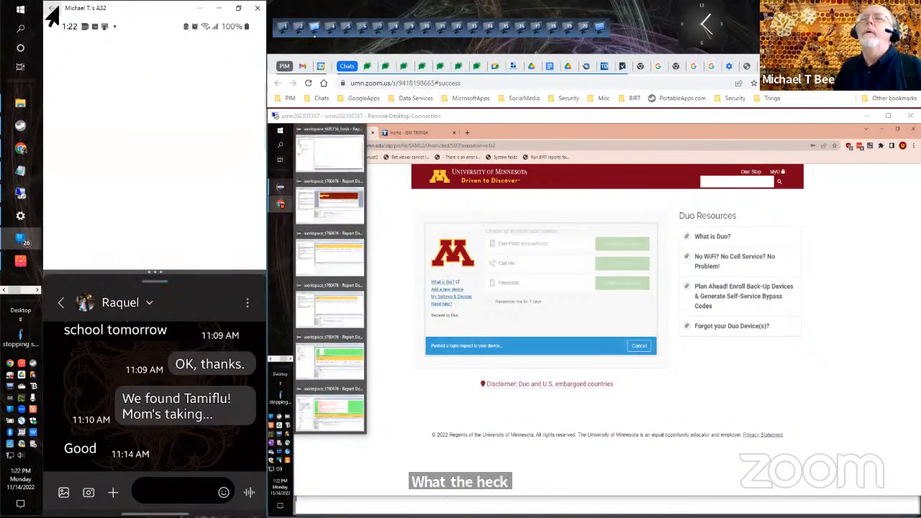
left_click(51, 8)
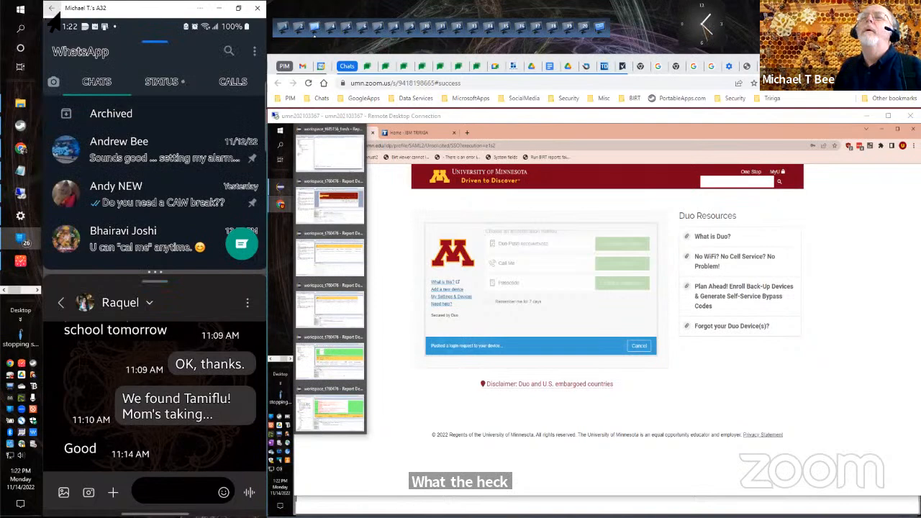
left_click(639, 348)
left_click(613, 246)
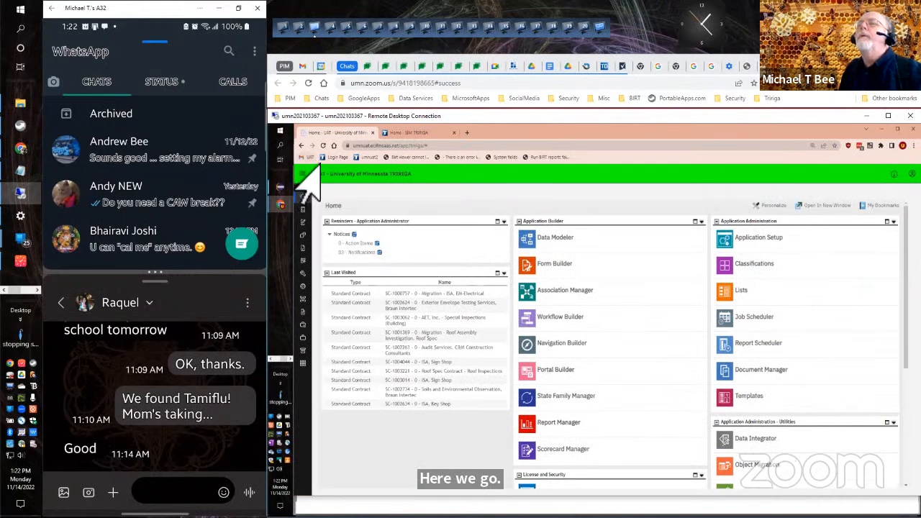
Go to the Document Manager among the Tools, filter the names by "cst birt" and open the cst BIRT folder.
mouse_move(311, 193)
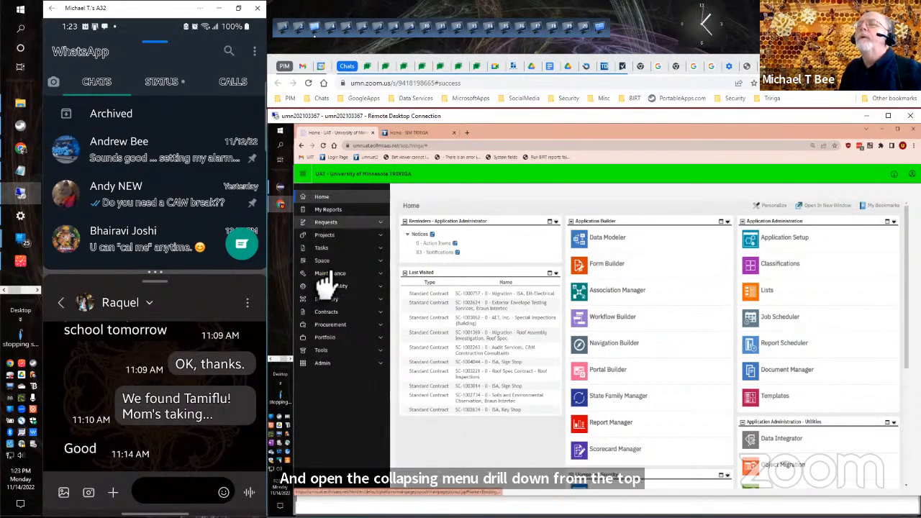
left_click(323, 352)
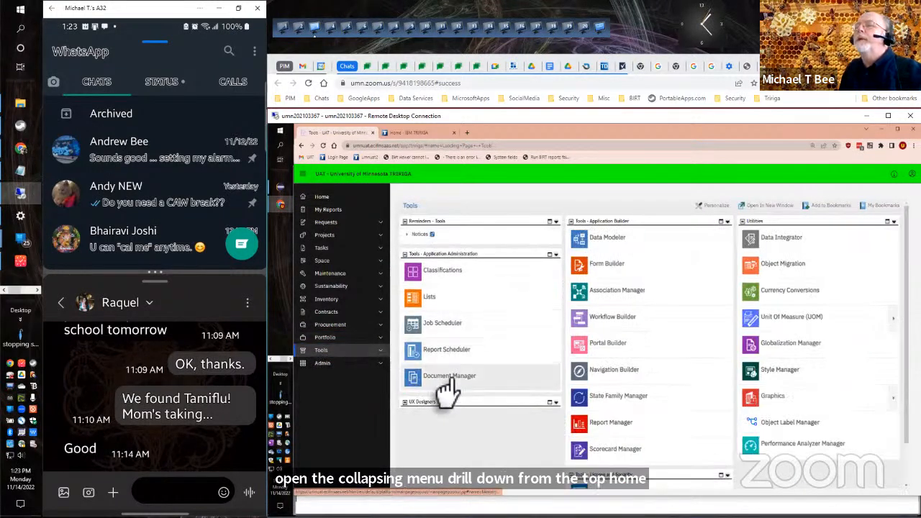
left_click(444, 380)
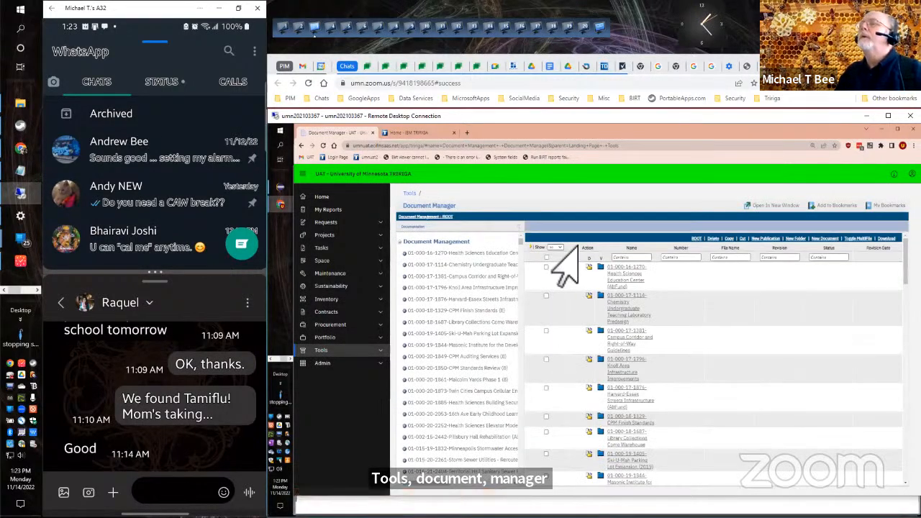
left_click(621, 257)
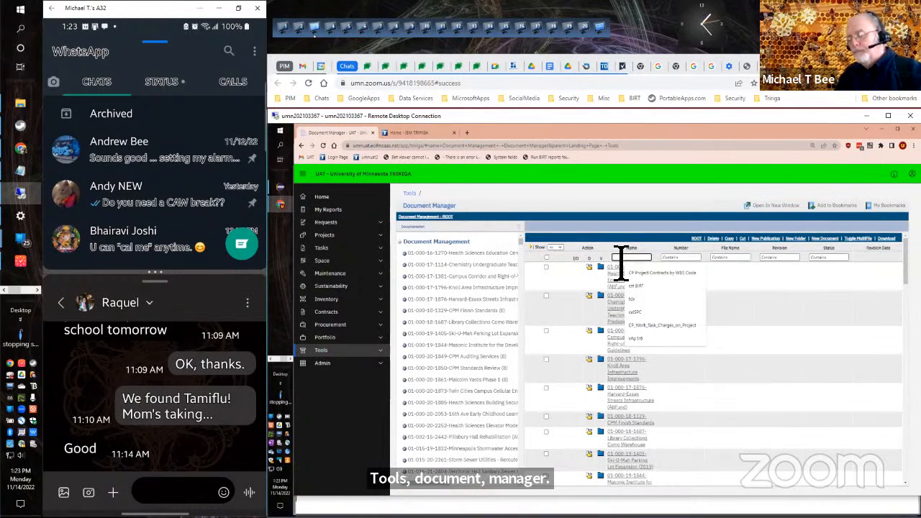
type("cst")
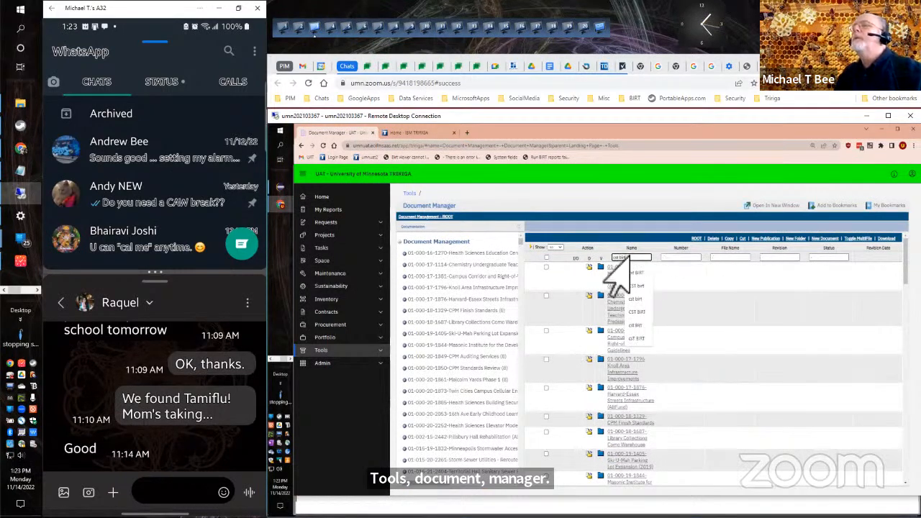
type(" birt")
key("Return")
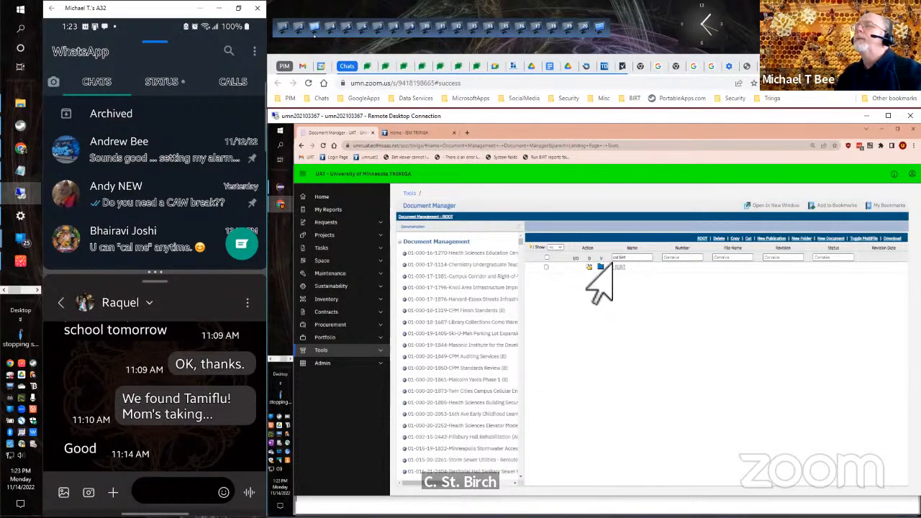
left_click(596, 270)
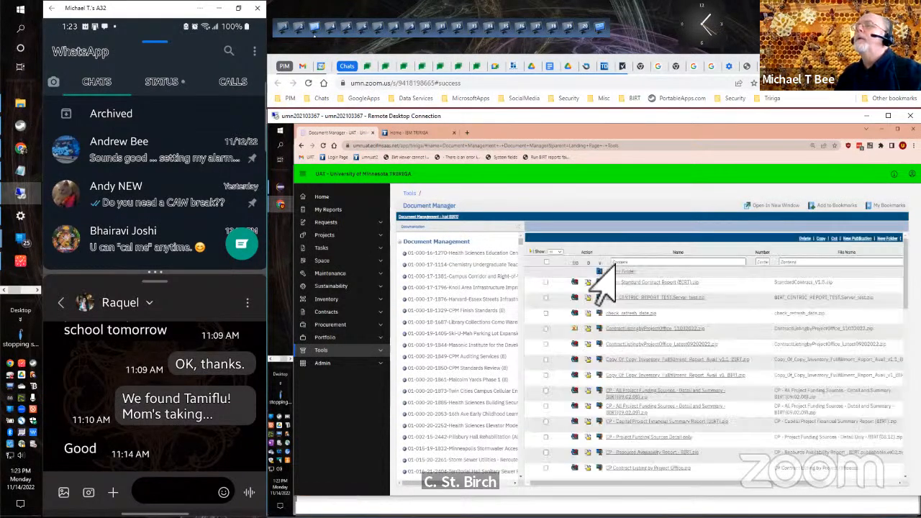
Filter the cst BIRT folder by "CP contract listing by project" and delete the "CP Contract Listing by Project Office.zip" document.
left_click(621, 262)
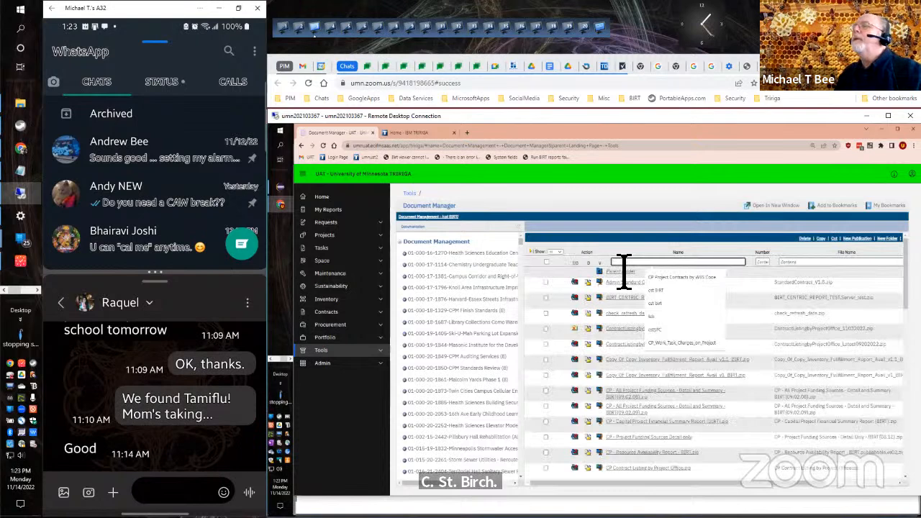
type("CP")
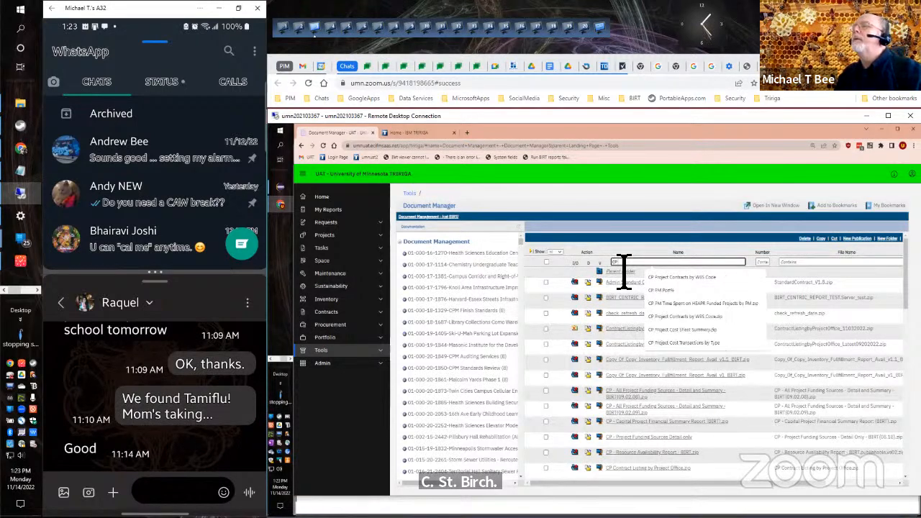
type(" C")
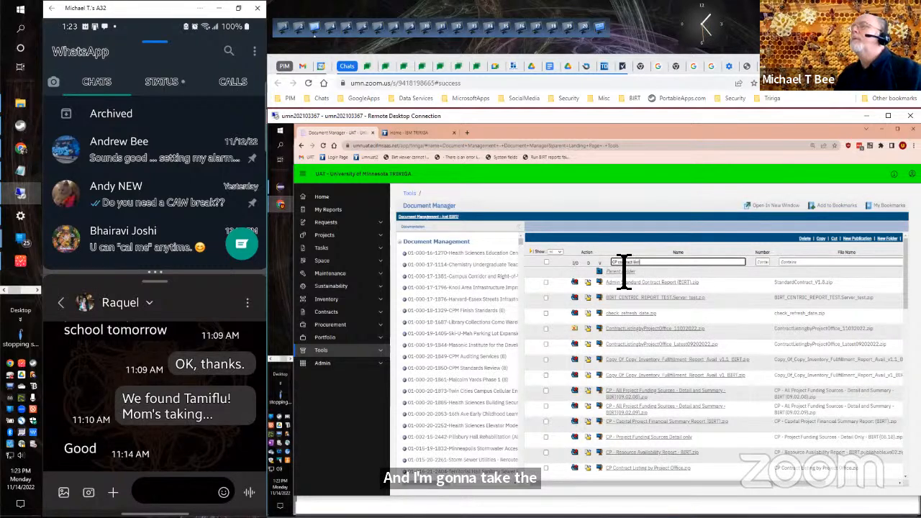
type("ject")
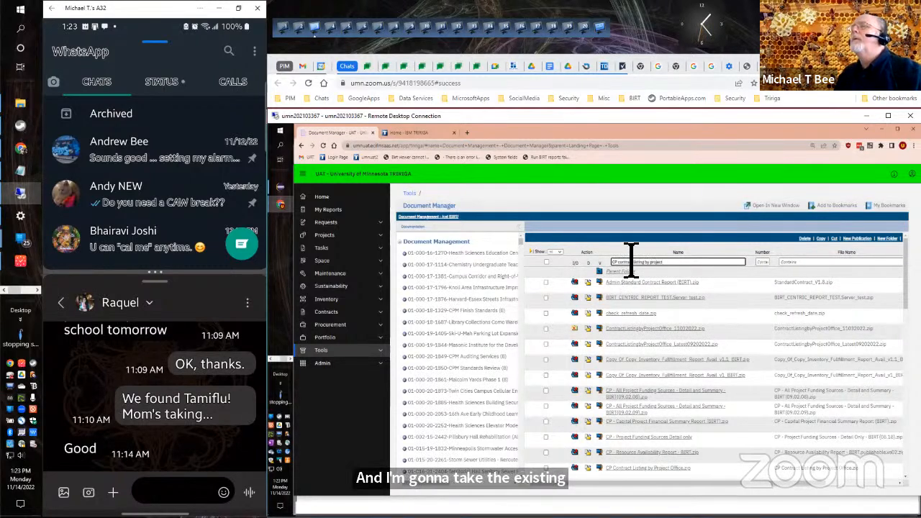
key("Return")
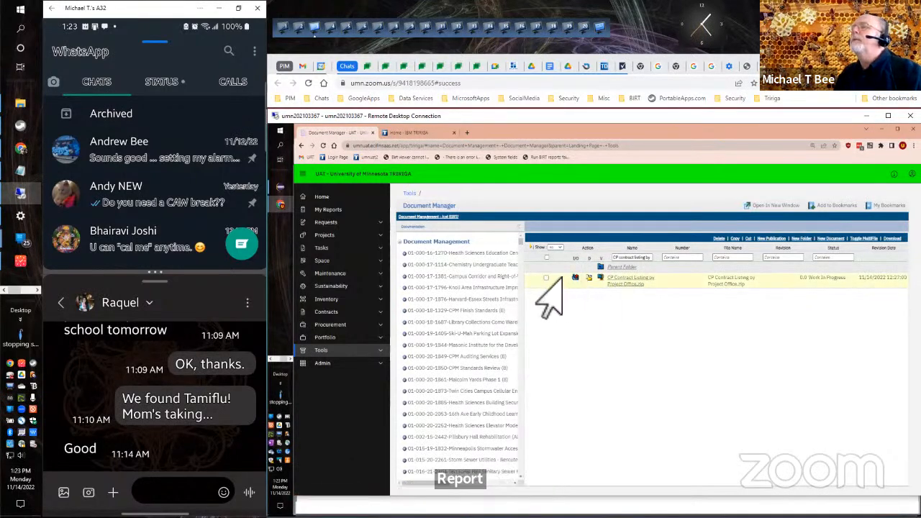
left_click(718, 239)
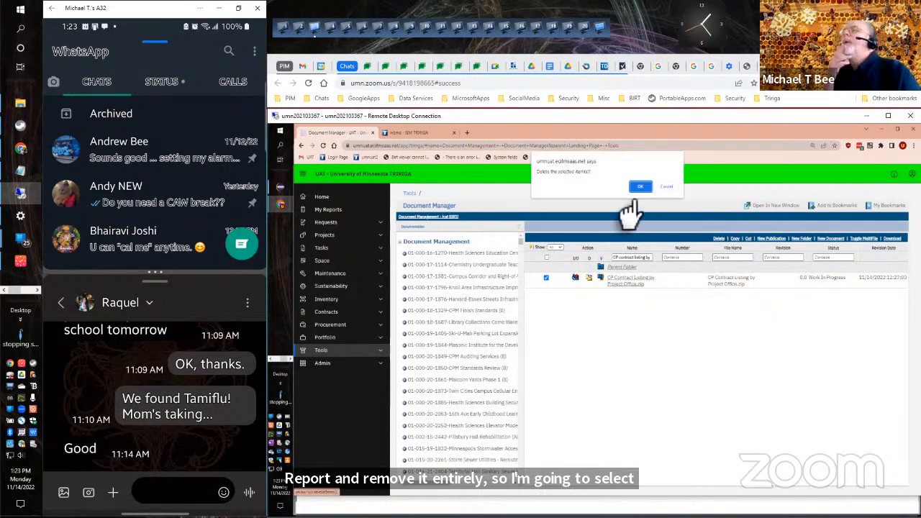
left_click(639, 187)
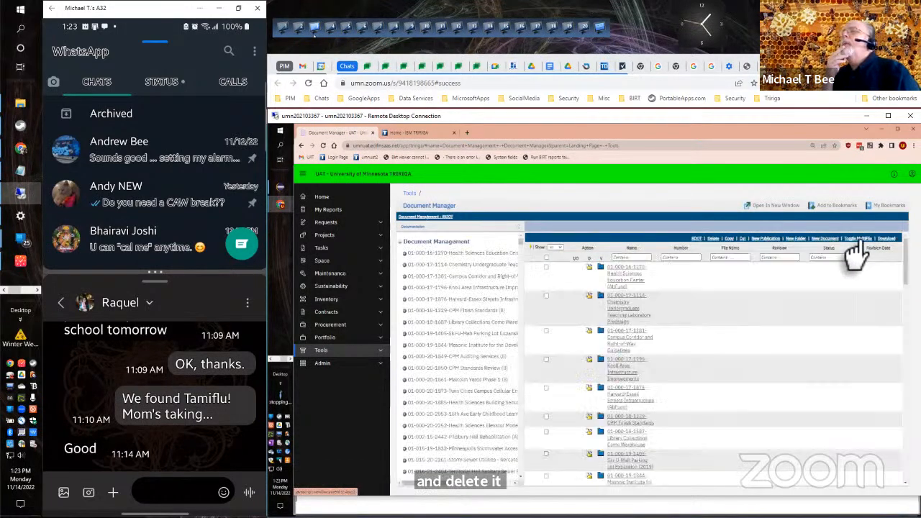
Filter the root document list by "cst BIRT" and reopen the cst BIRT folder.
left_click(632, 256)
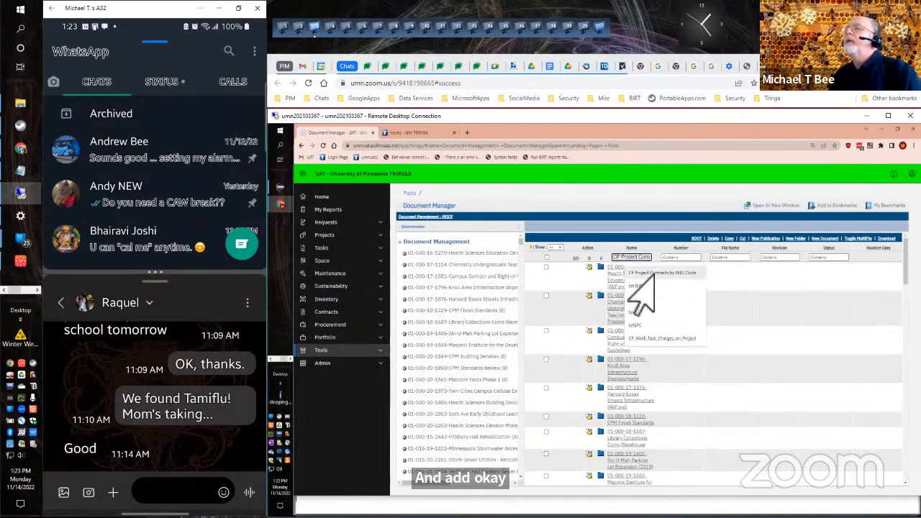
left_click(643, 286)
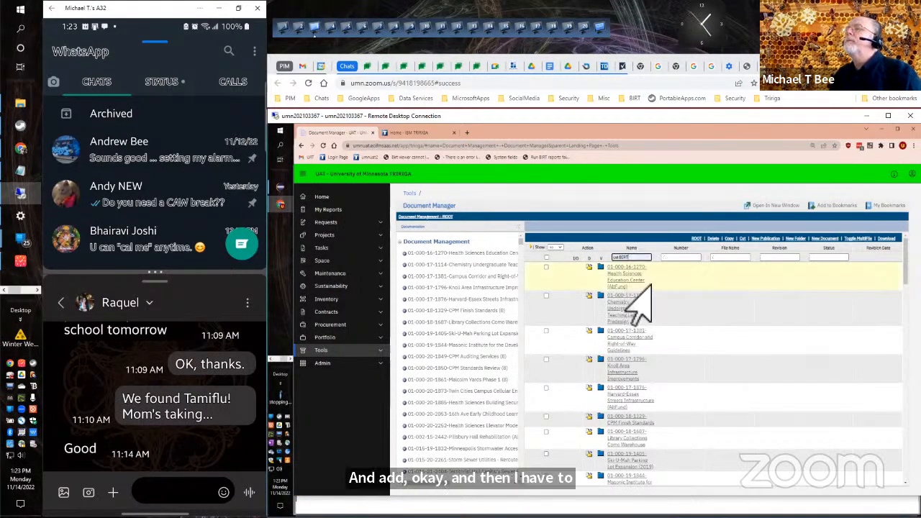
key("Return")
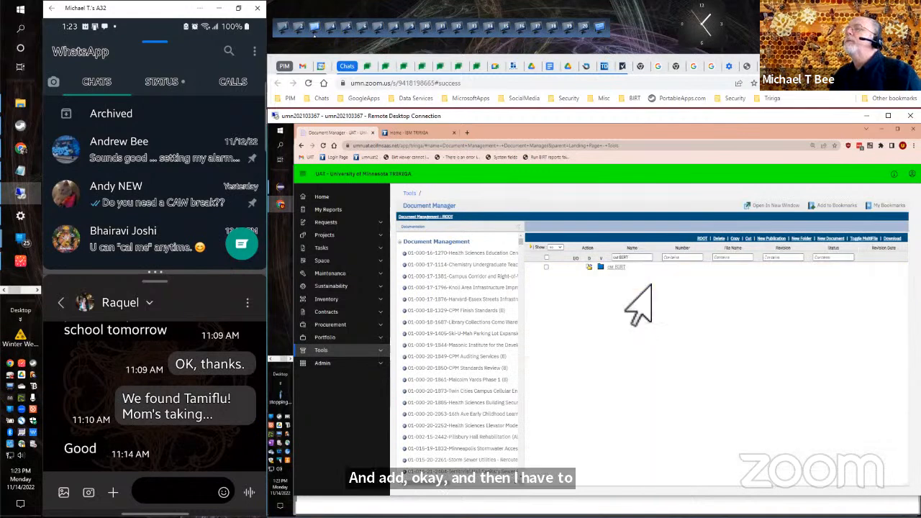
left_click(599, 270)
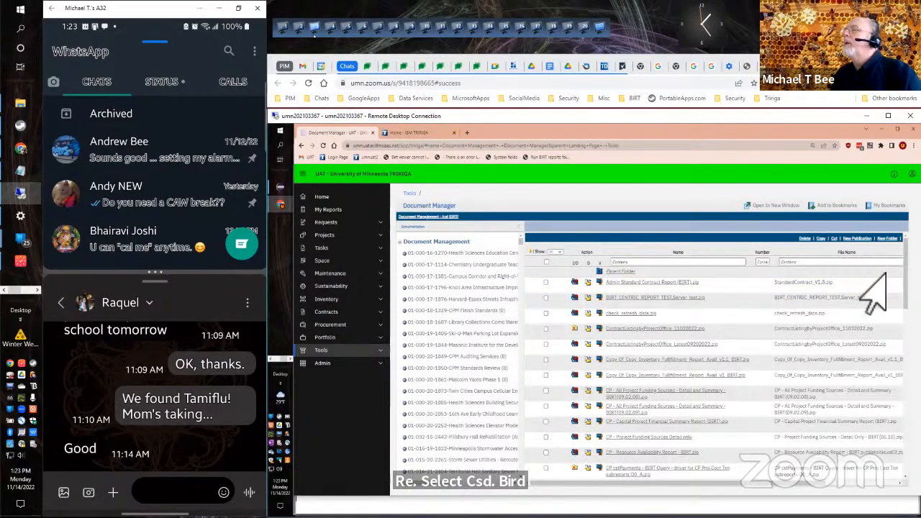
Upload the exported "CP Contract Listing by Project Office" zip from the __Export folder as a new document in the cst BIRT folder.
scroll(882, 272, "right", 1)
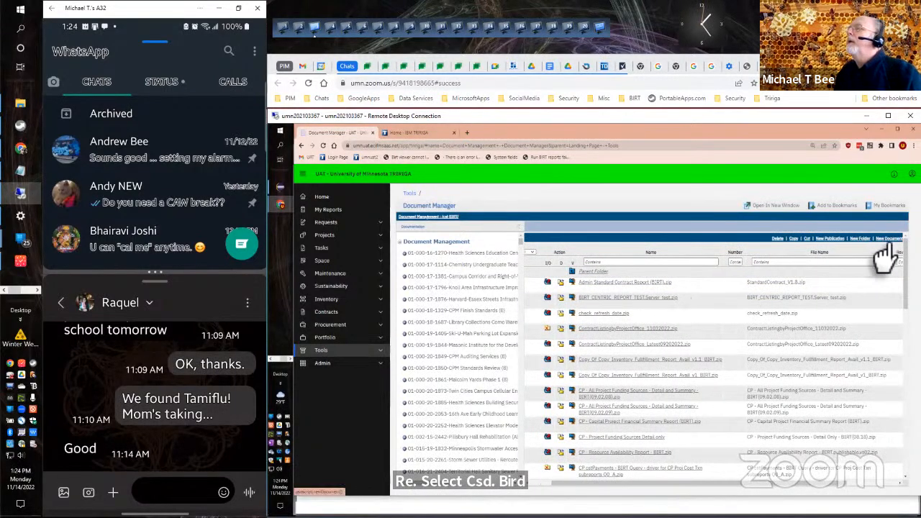
left_click(886, 239)
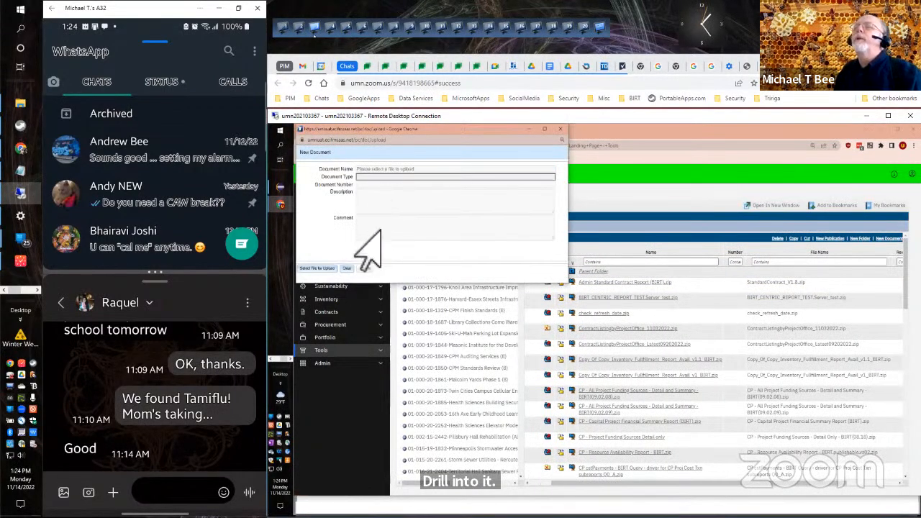
left_click(320, 269)
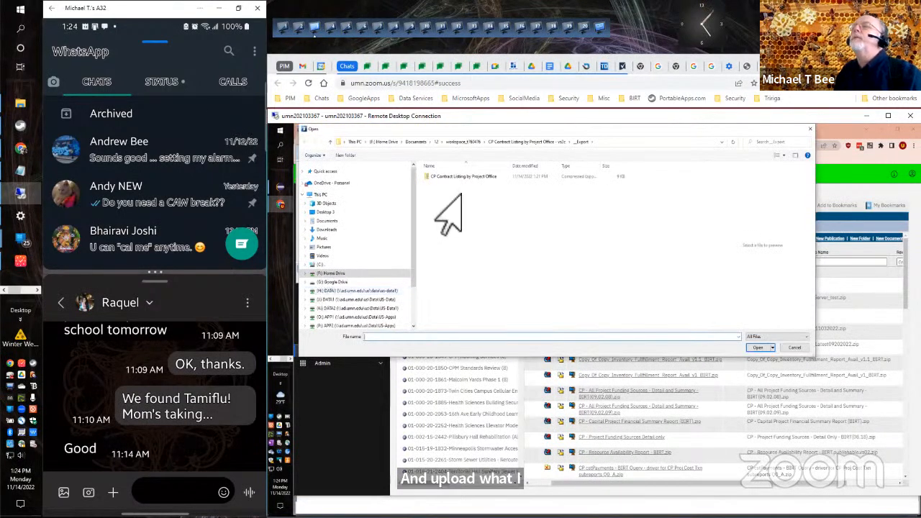
left_click(464, 177)
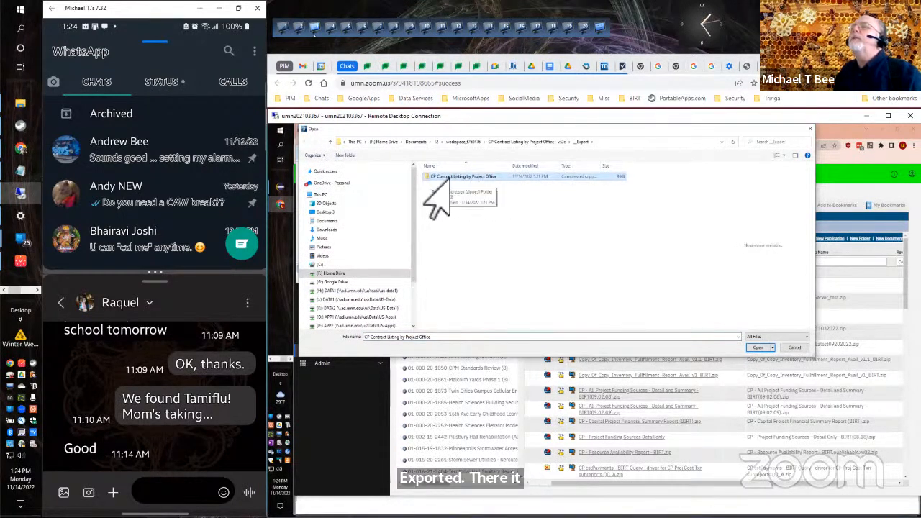
left_click(757, 348)
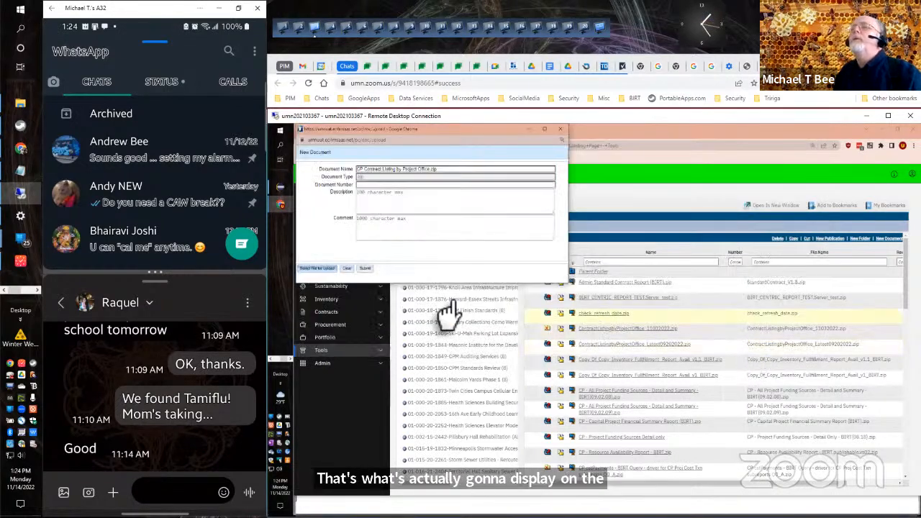
left_click(365, 270)
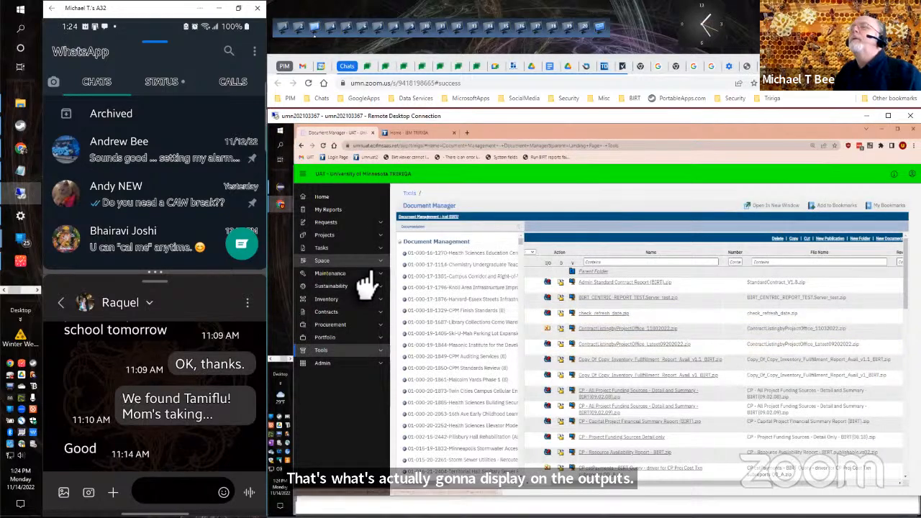
Go to the system reports in My Reports and filter them by the tag "2022.11.12.0%.01".
left_click(309, 179)
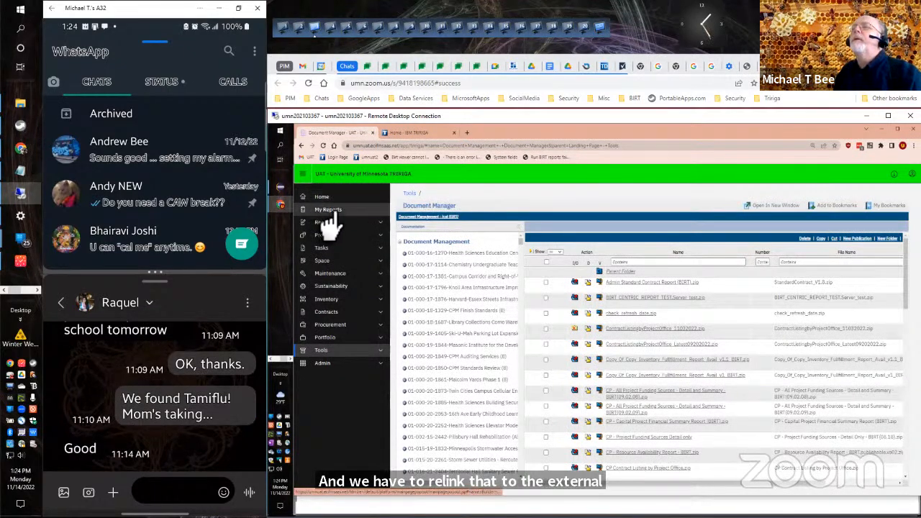
left_click(328, 212)
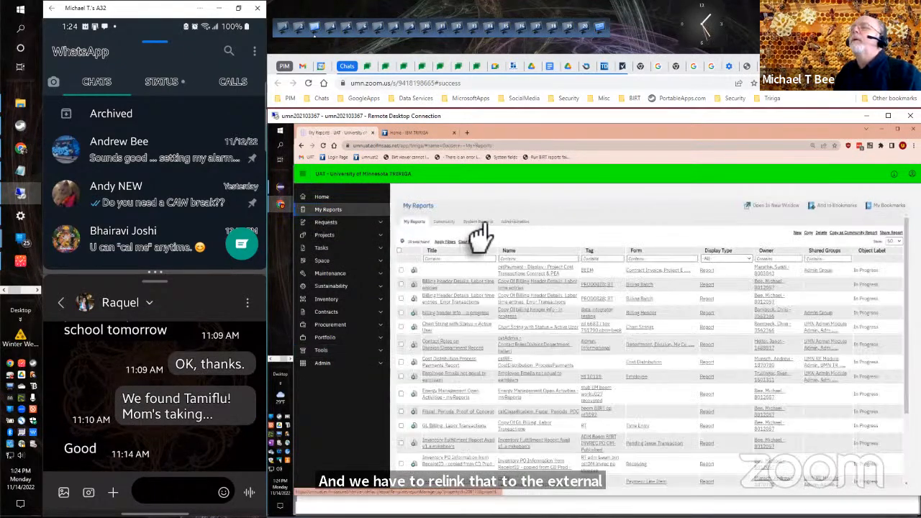
left_click(477, 222)
left_click(720, 266)
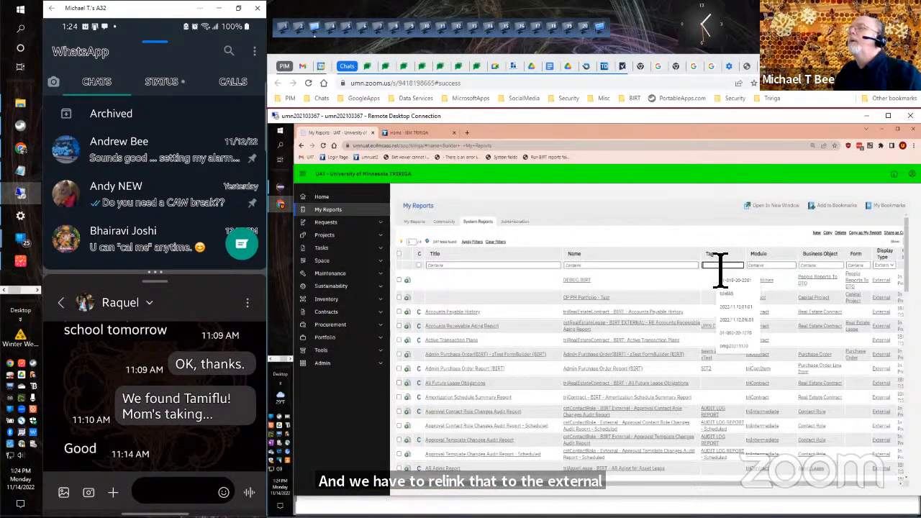
left_click(739, 320)
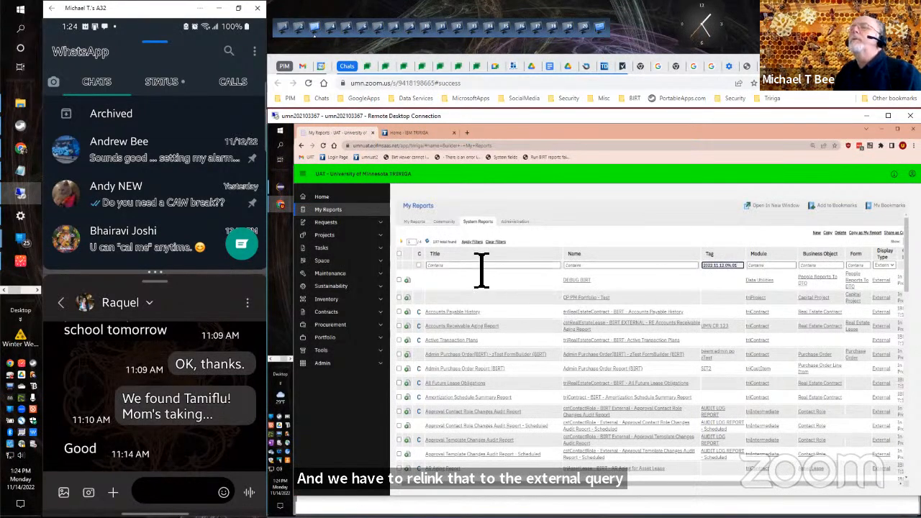
left_click(472, 245)
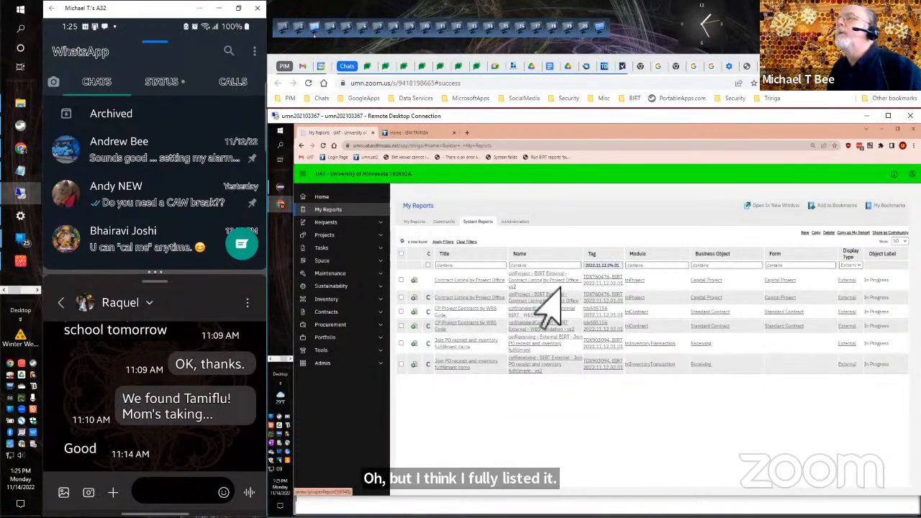
Open the "cstProject - BIRT External - Contract Listing by Project Office" query and clear the document linked in its options.
left_click(539, 298)
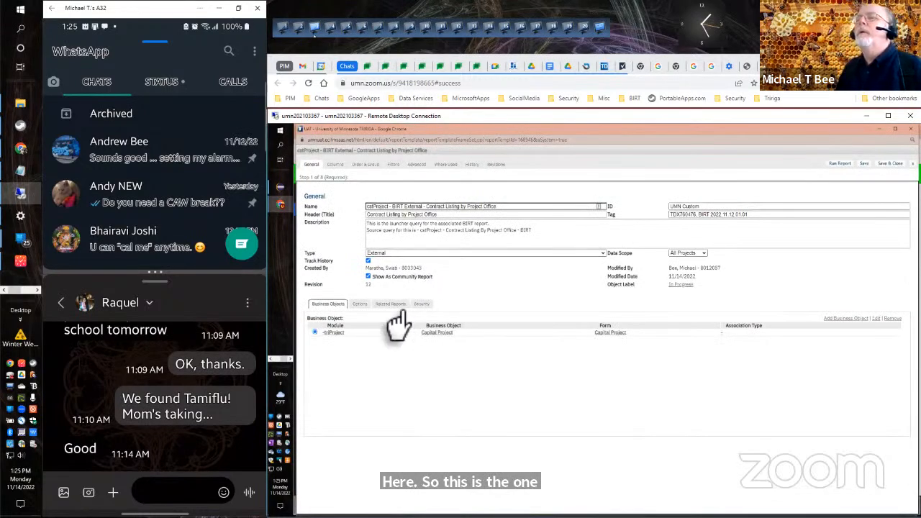
left_click(366, 306)
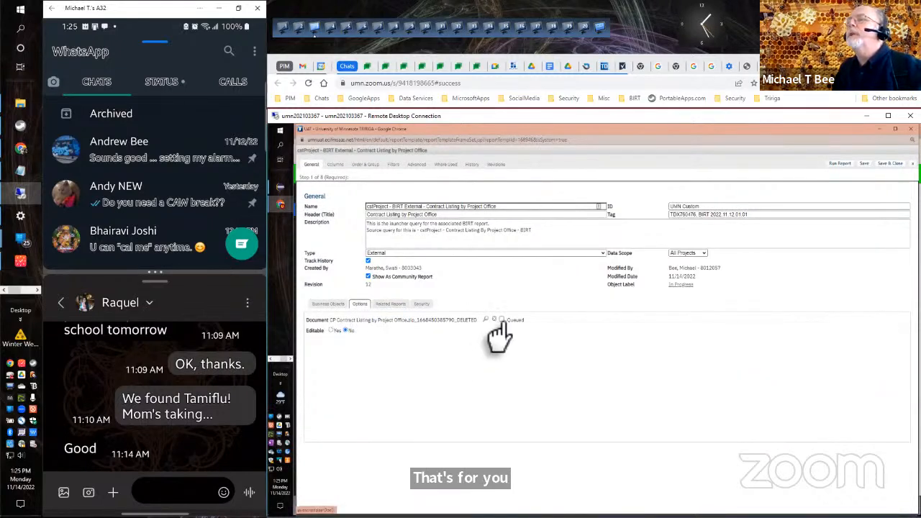
left_click(496, 320)
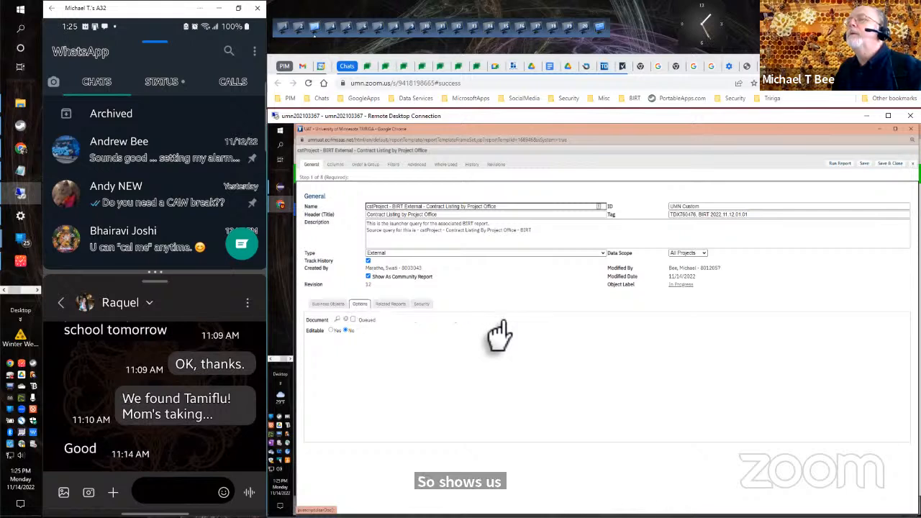
Link the "CP Contract Listing by Project Office.zip" document to the external query and save the query.
left_click(335, 322)
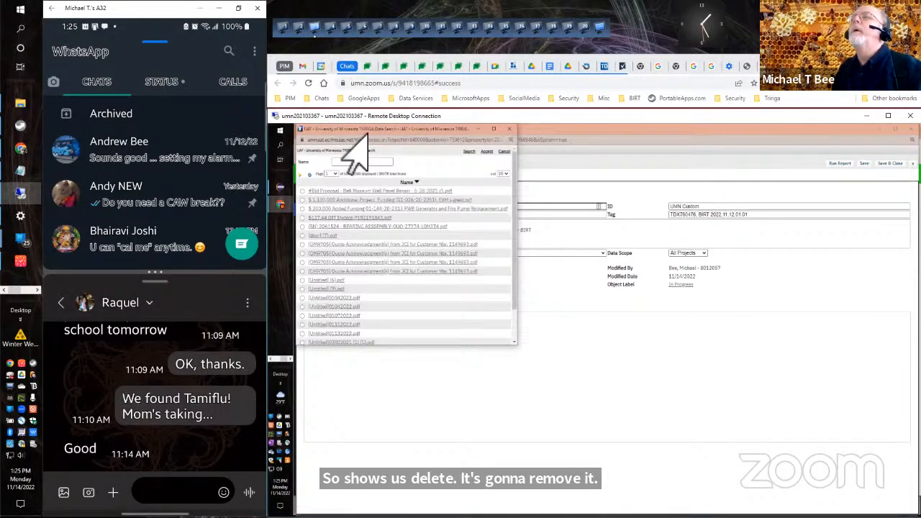
left_click_drag(342, 134, 469, 181)
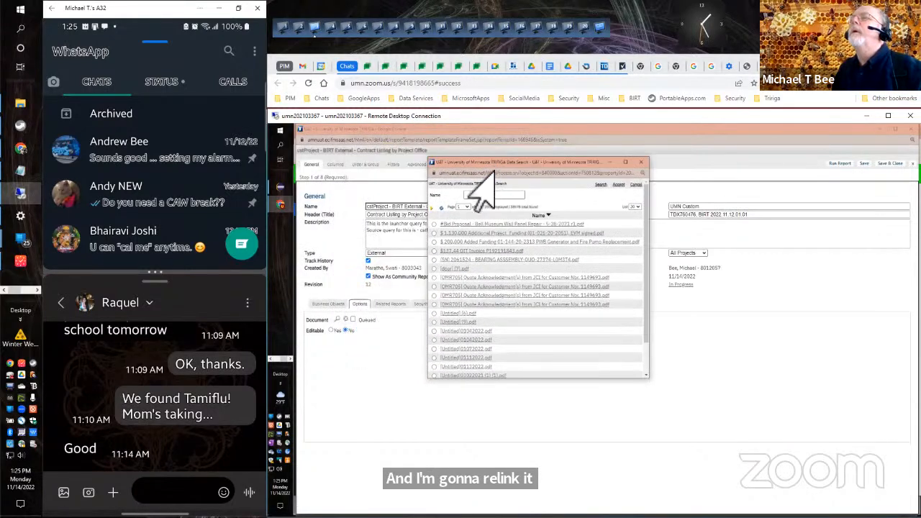
left_click(481, 195)
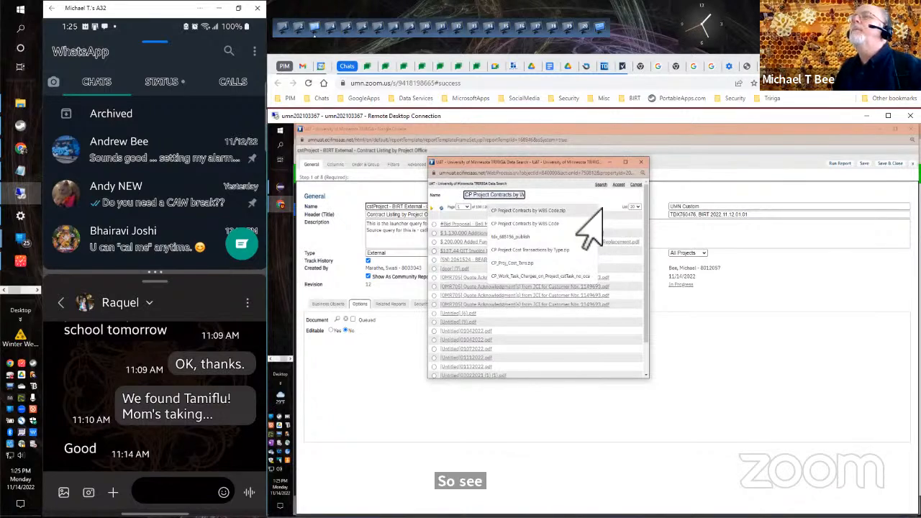
type("CP")
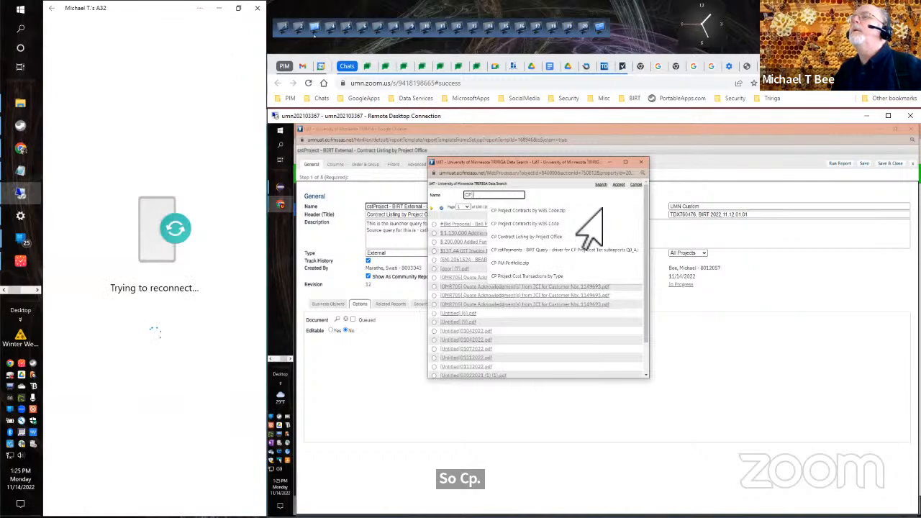
type(" Contract Listing by Proj")
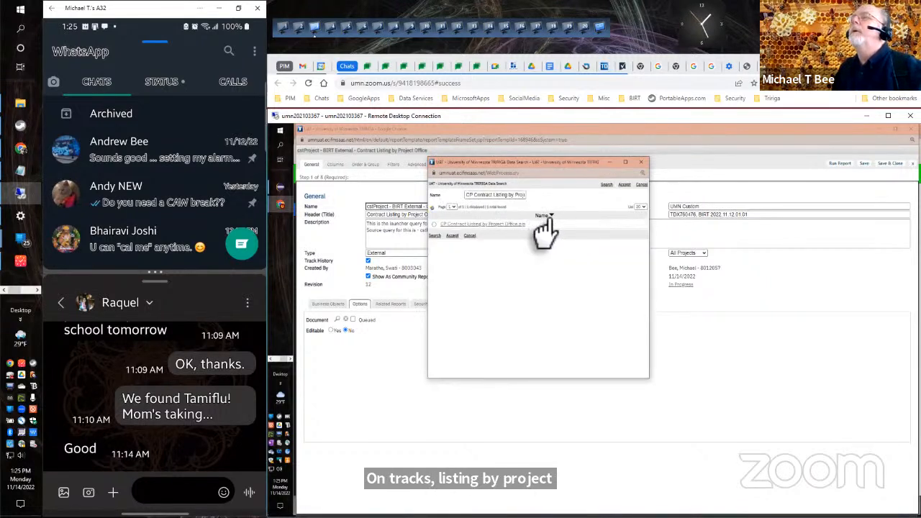
left_click(434, 224)
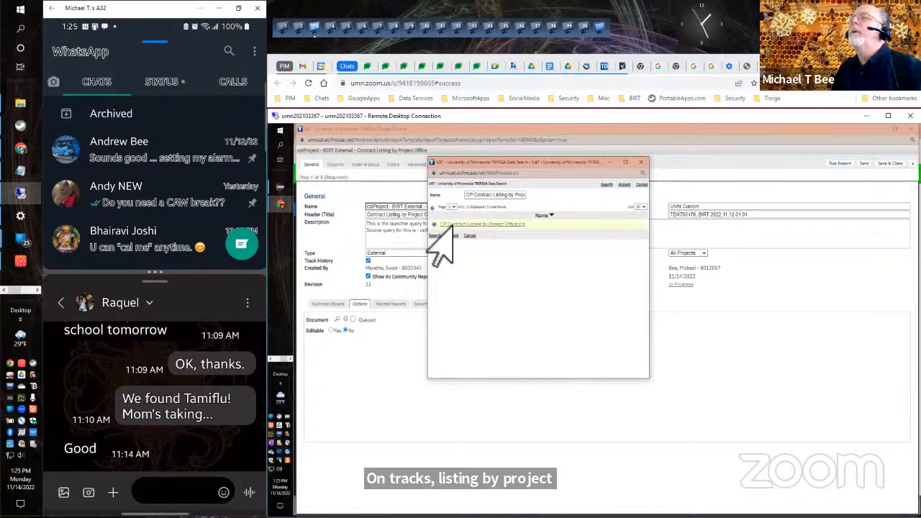
left_click(451, 236)
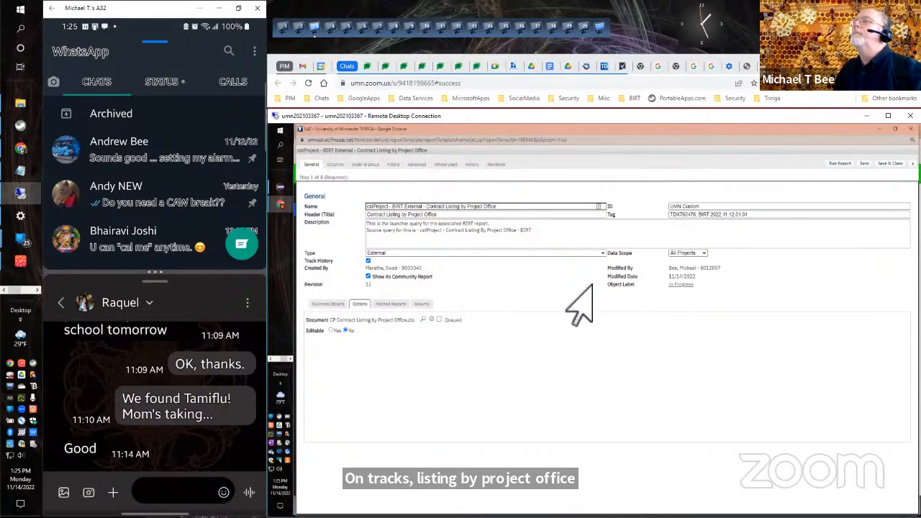
left_click(864, 165)
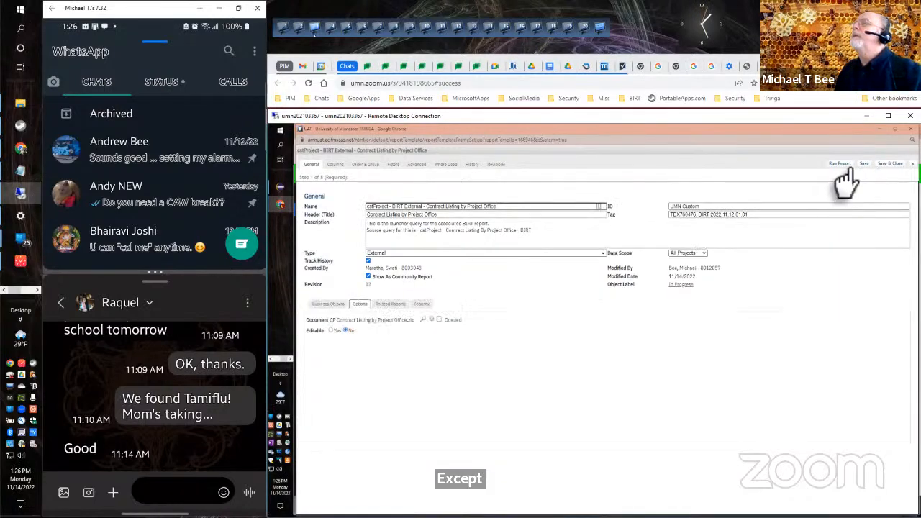
Run the Contract Listing by Project Office report with Project Office set to All and review its first page.
left_click(839, 164)
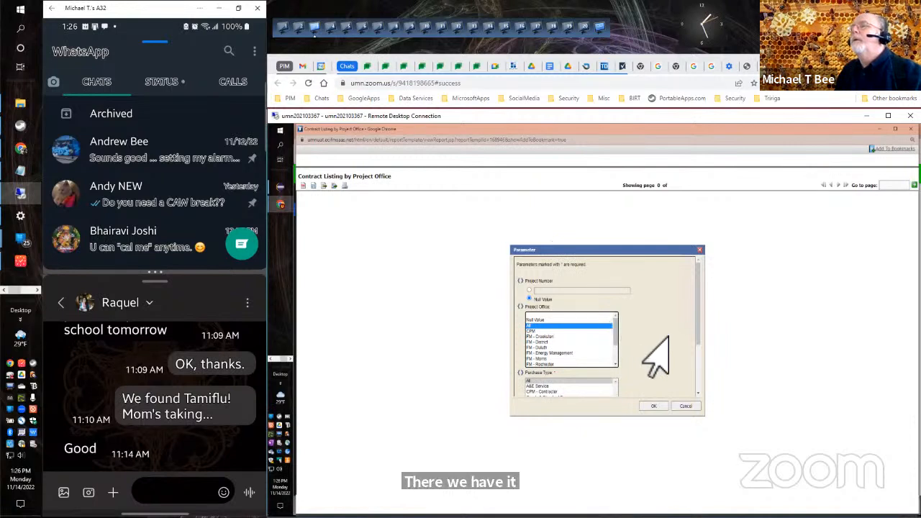
left_click(653, 408)
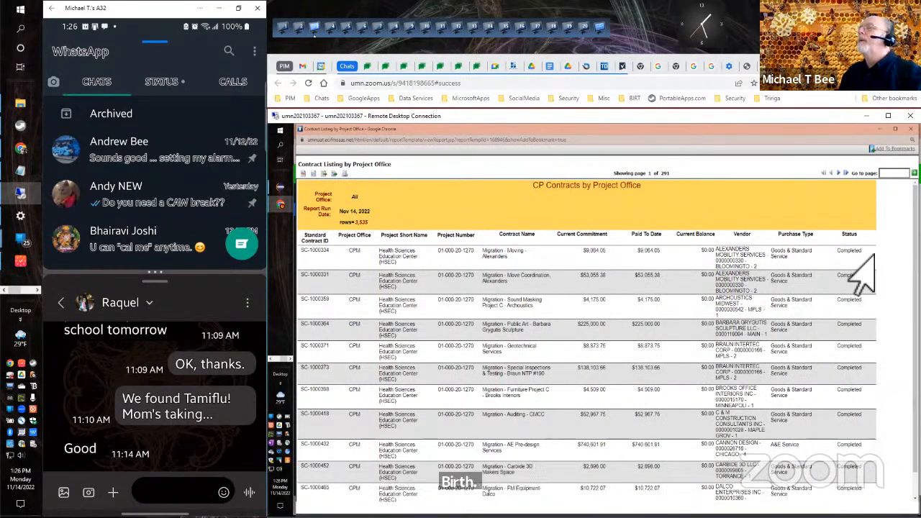
scroll(870, 255, "down", 1)
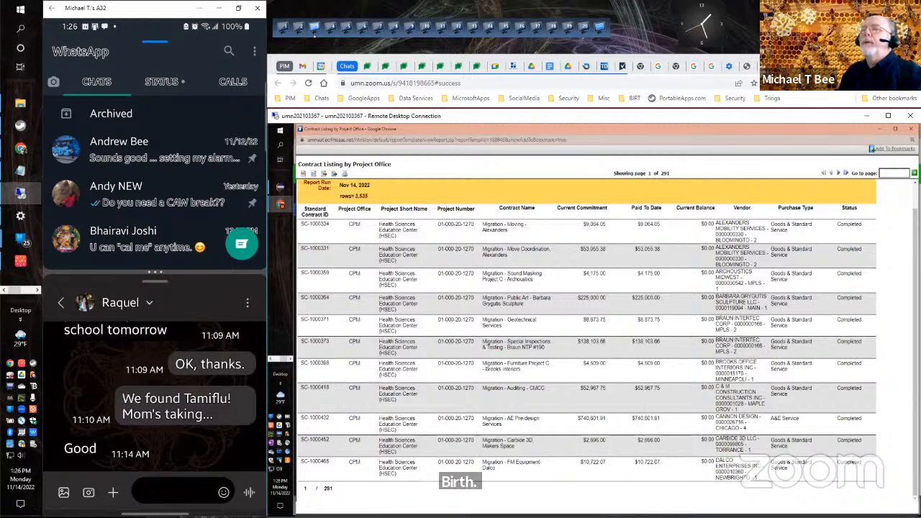
scroll(323, 446, "up", 1)
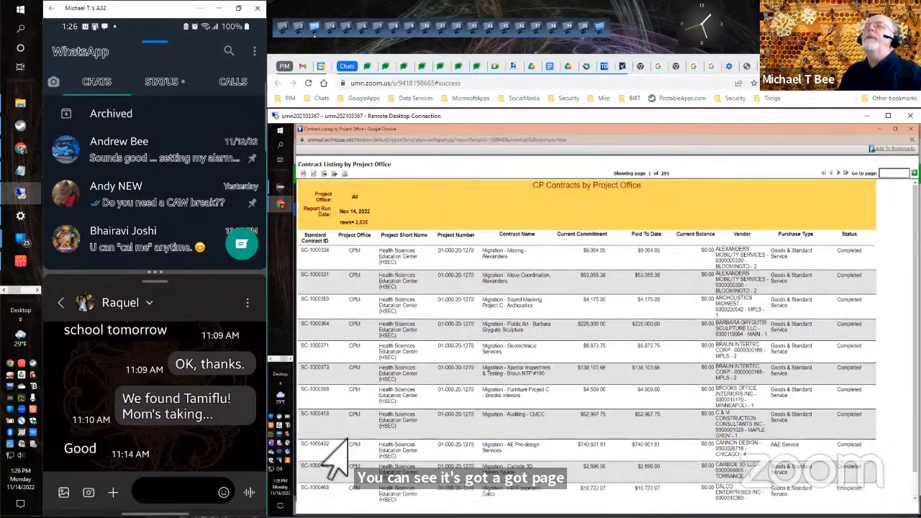
Export all pages of the report in PDF format with automatic page sizing.
left_click(335, 175)
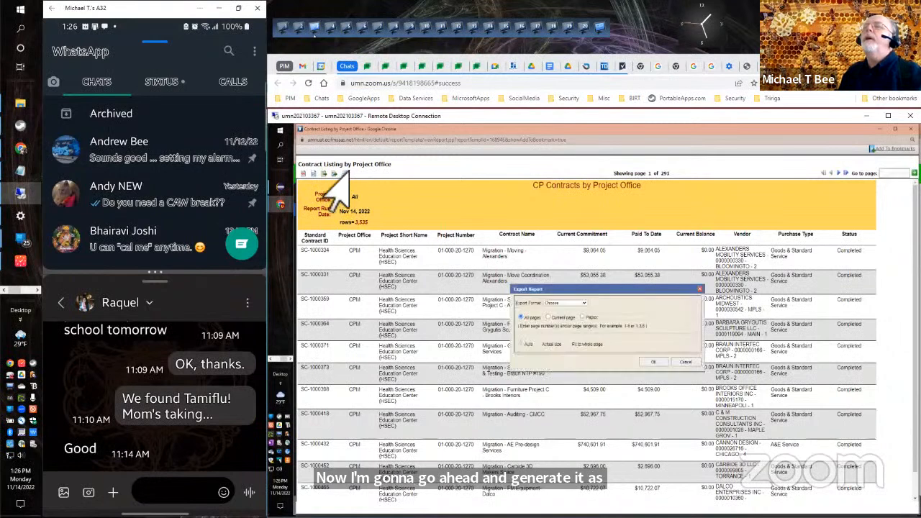
left_click(568, 302)
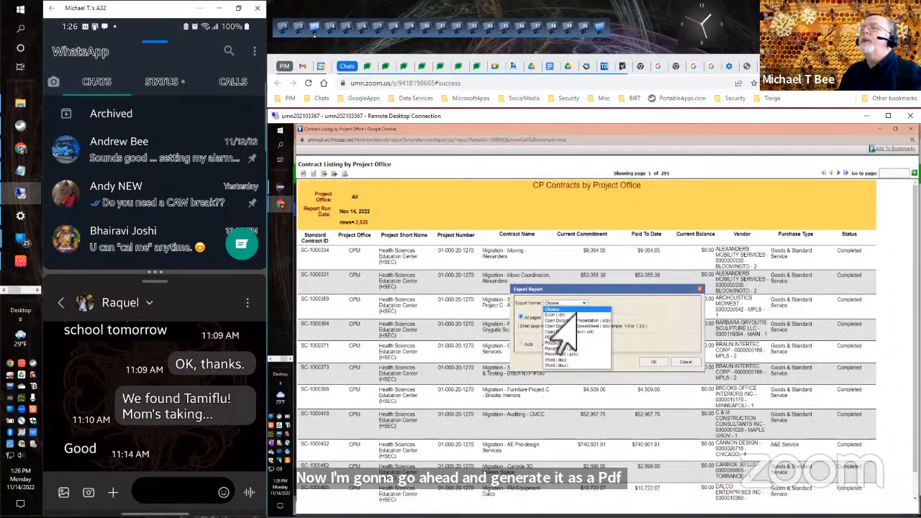
left_click(555, 337)
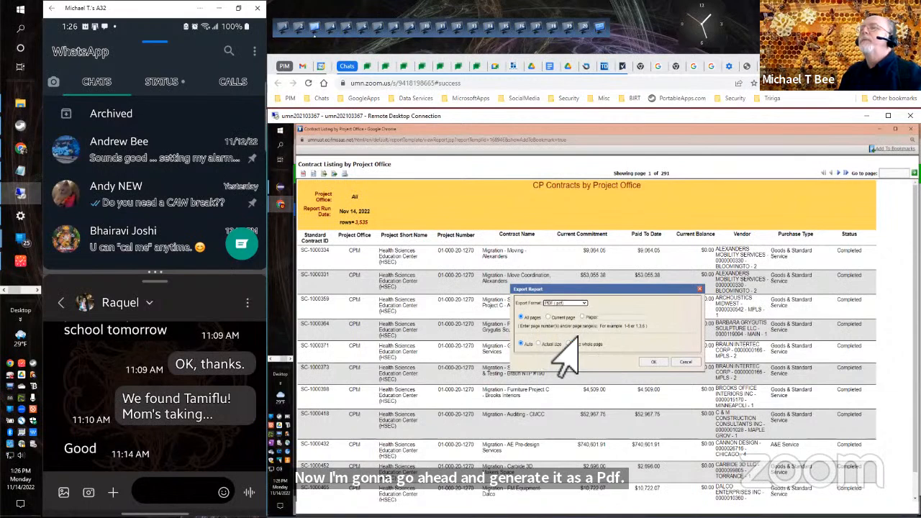
left_click(650, 361)
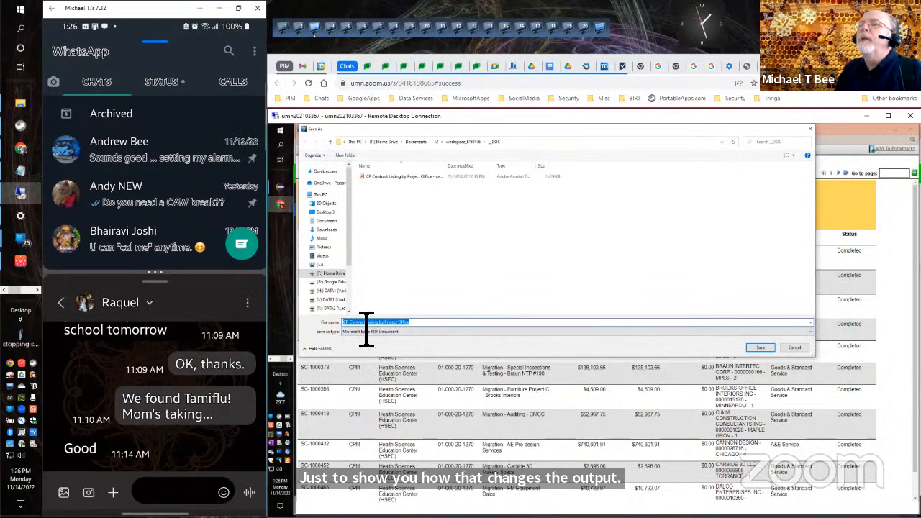
Save the PDF as "CP Contract Listing by Project Office - vers-1.0" in the __DOC folder of "CP Contract Listing by Project Office - vs2c".
left_click(427, 325)
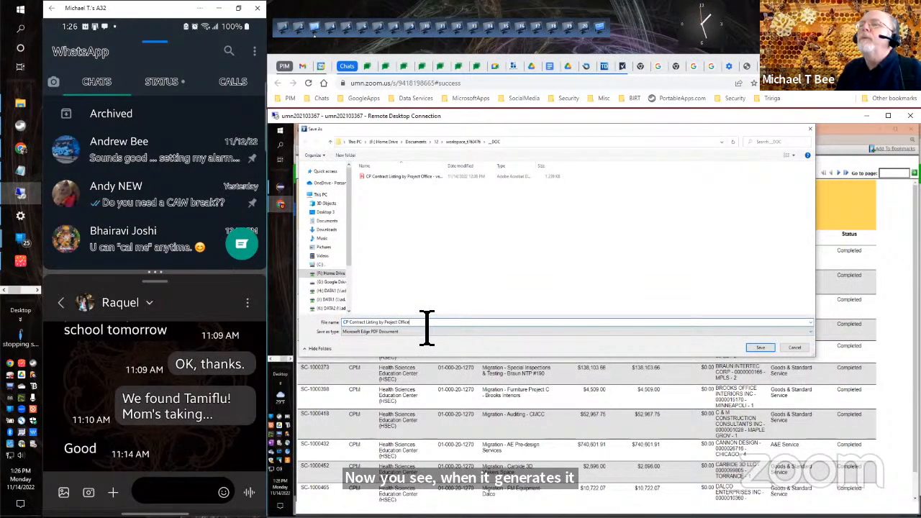
double_click(441, 167)
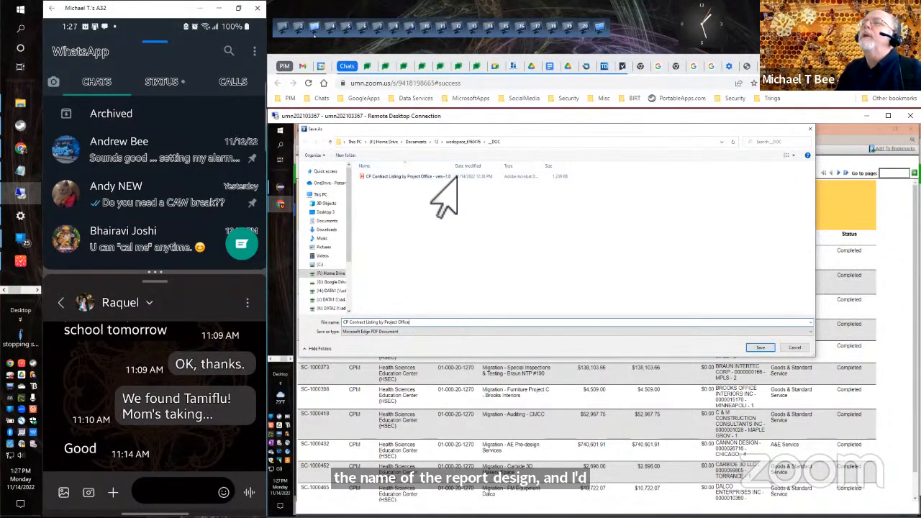
left_click(432, 177)
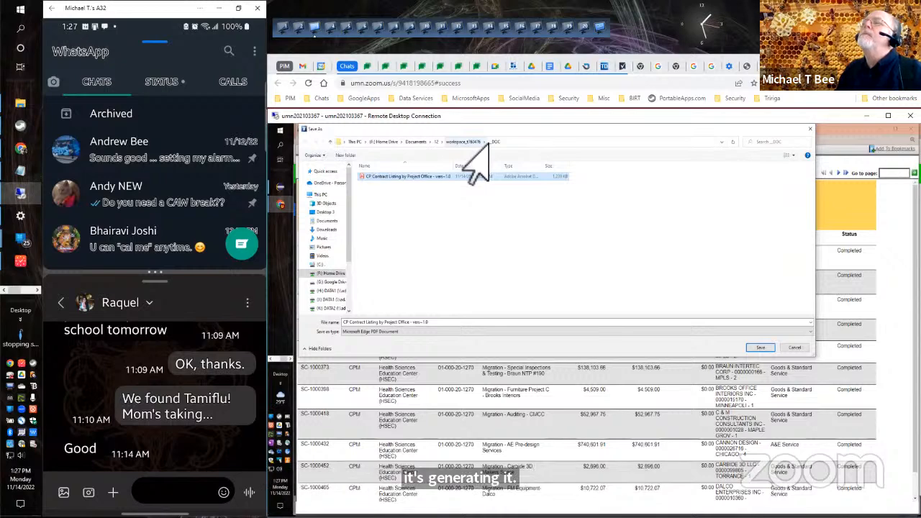
left_click(466, 144)
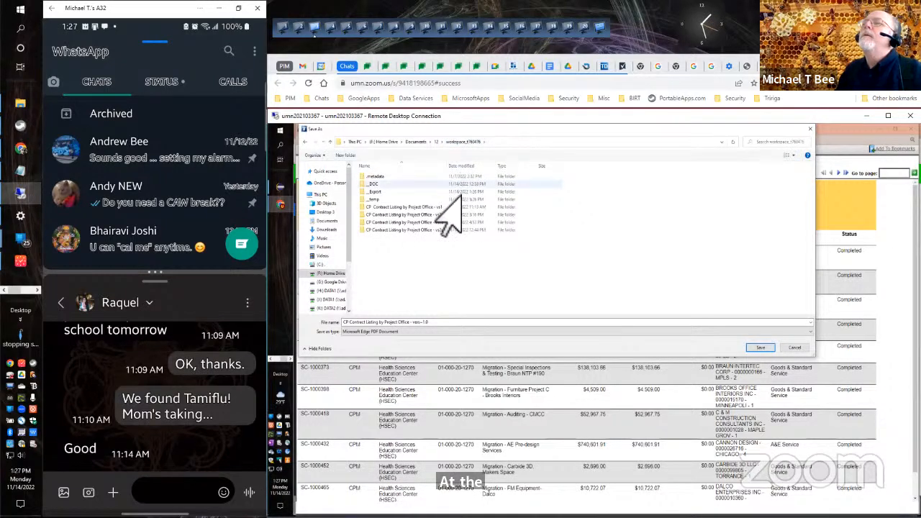
double_click(443, 230)
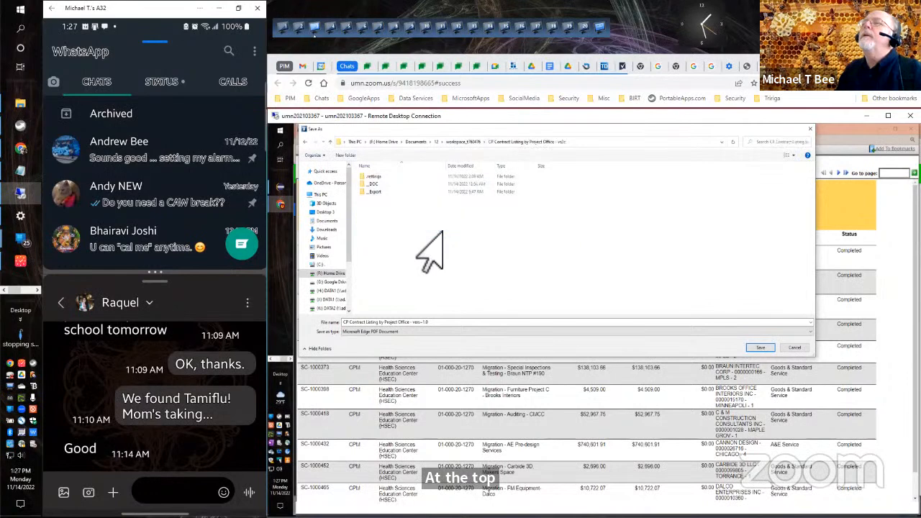
double_click(376, 184)
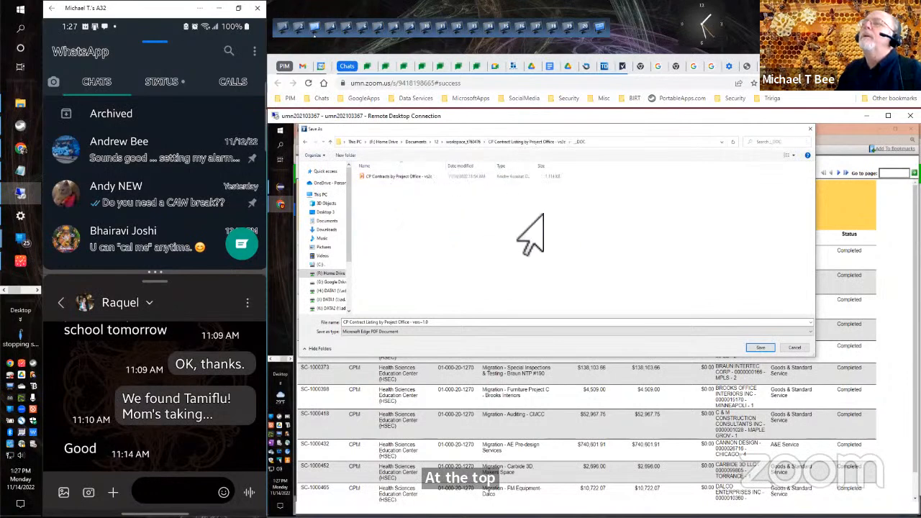
left_click(761, 348)
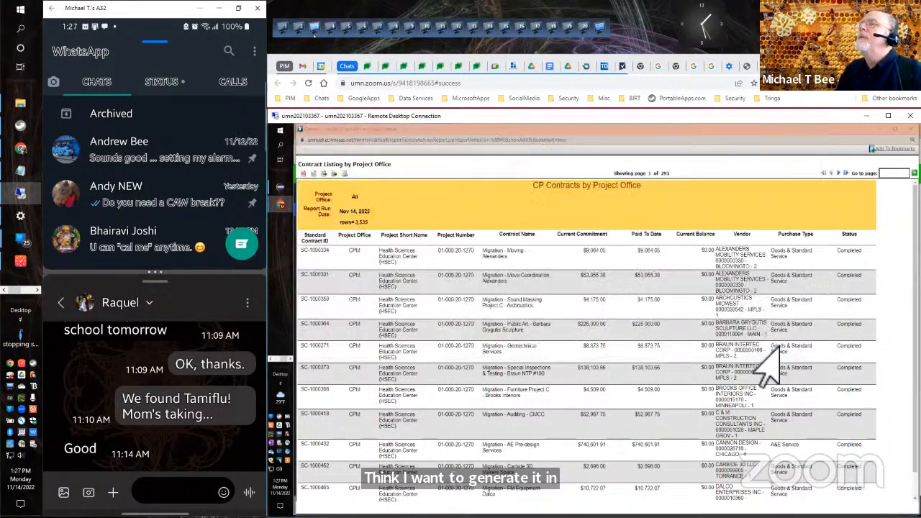